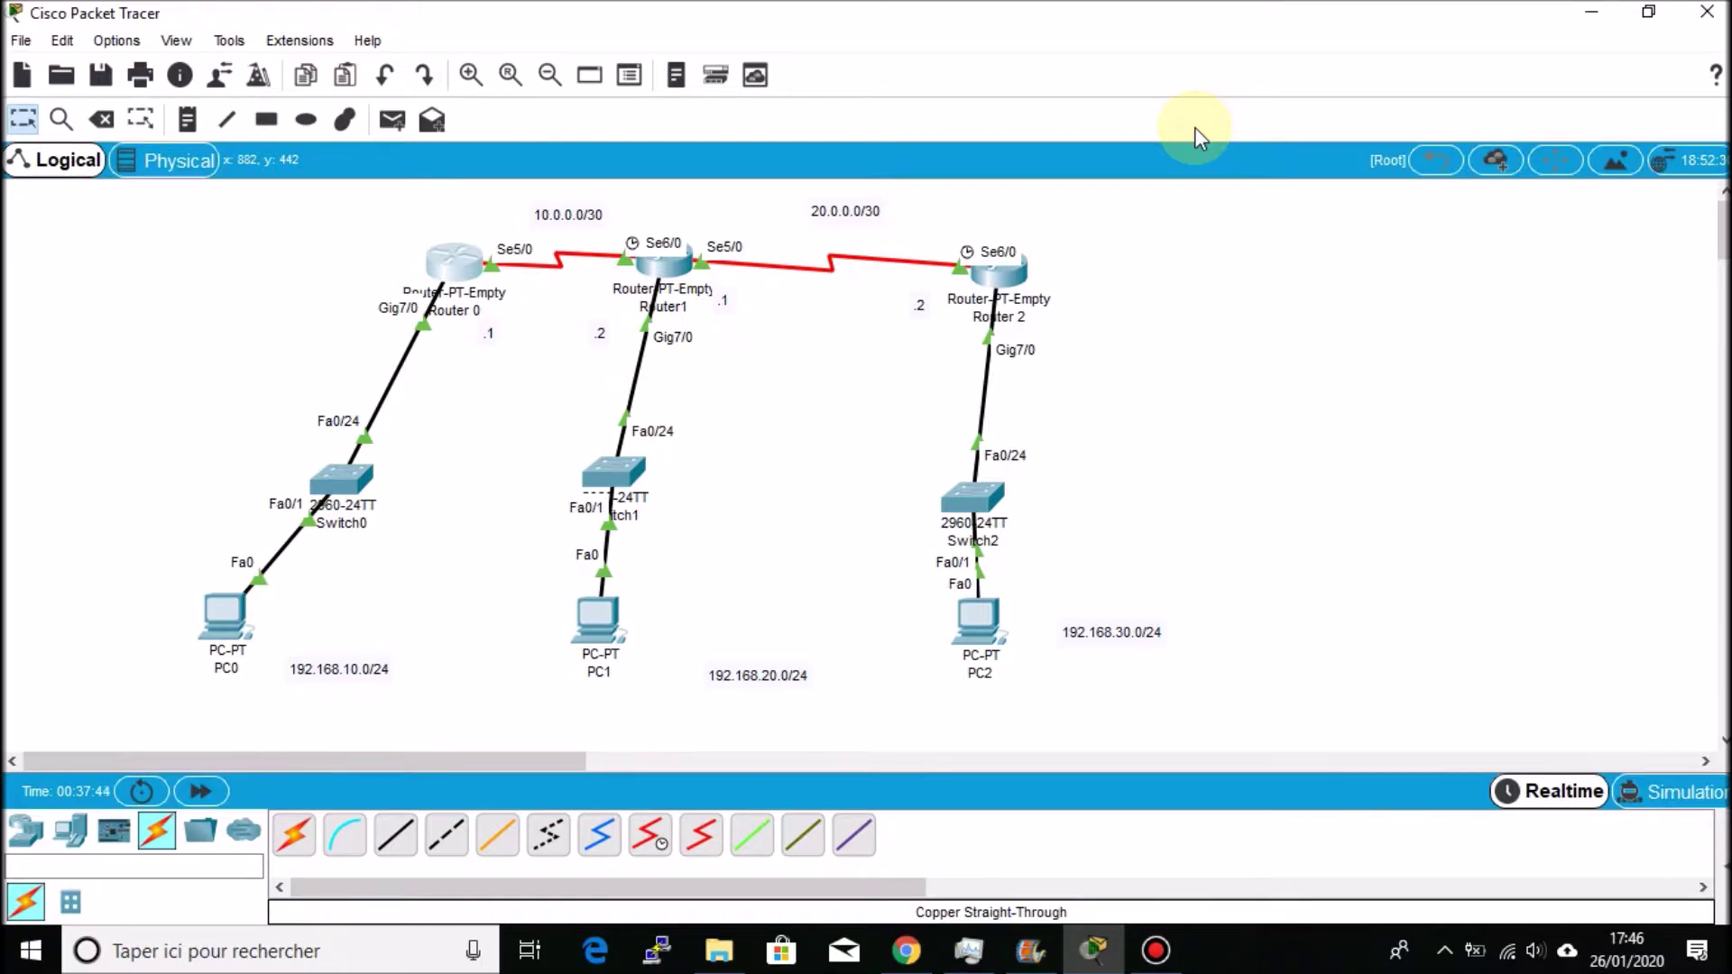
Draw a rectangle filled with light purple around PC0 and its 192.168.10.0/24 label
click(265, 121)
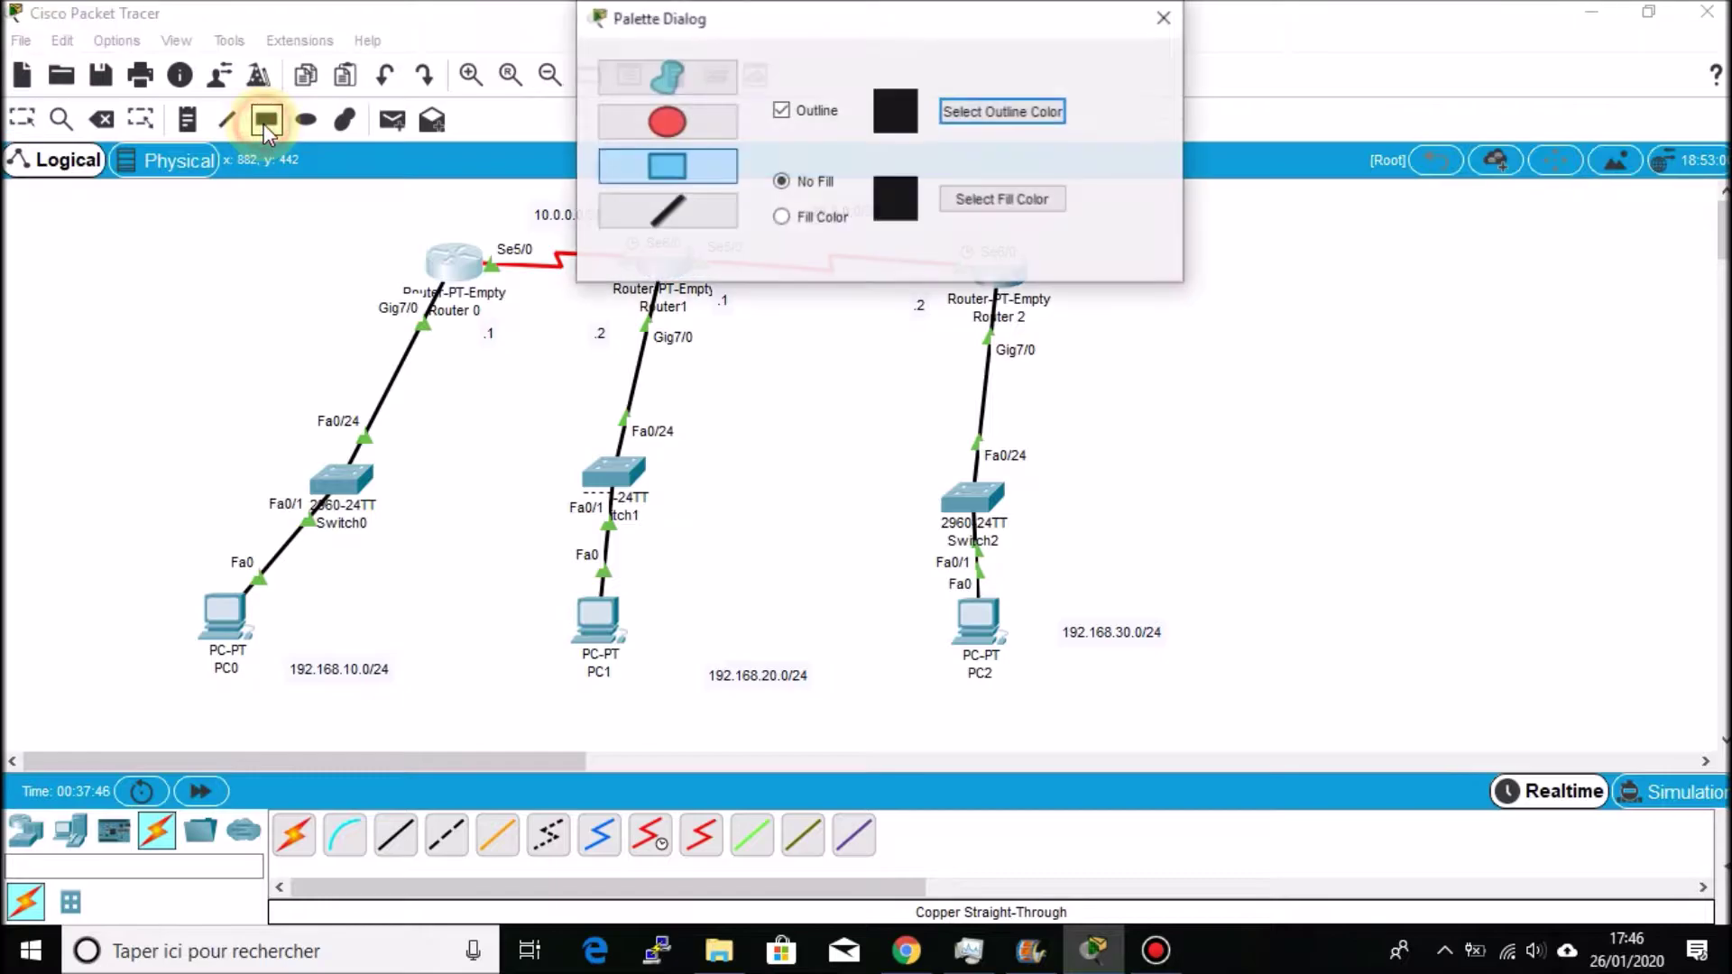
click(782, 216)
click(984, 200)
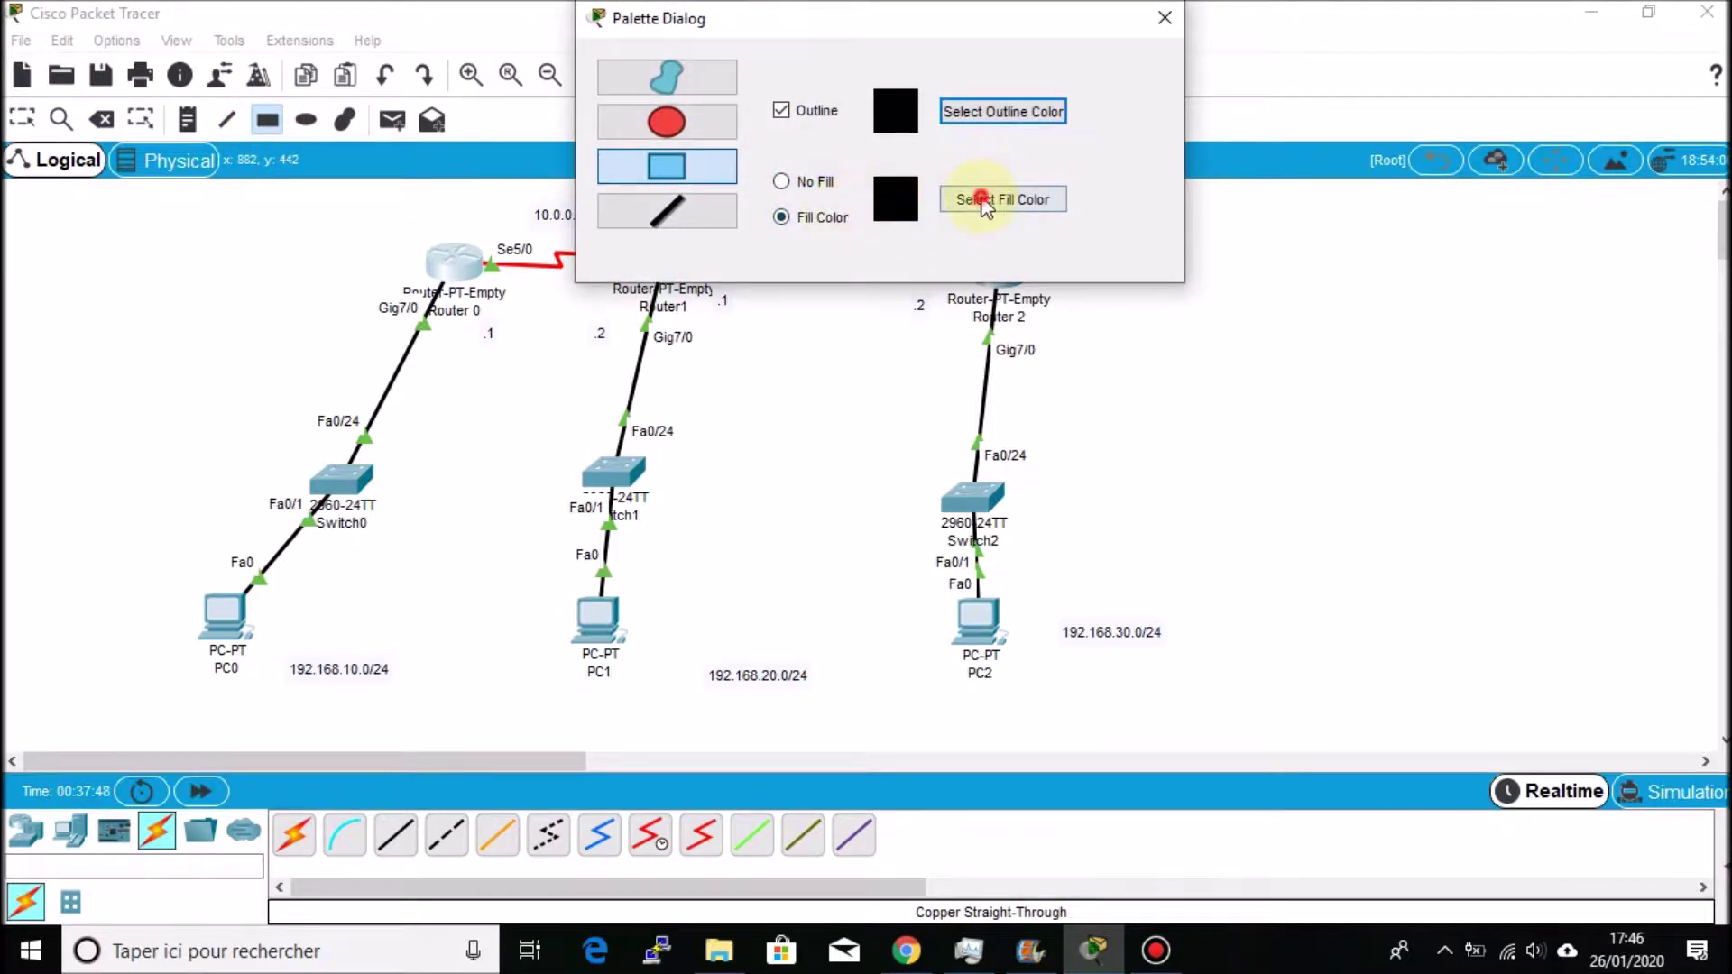
click(932, 359)
click(1023, 685)
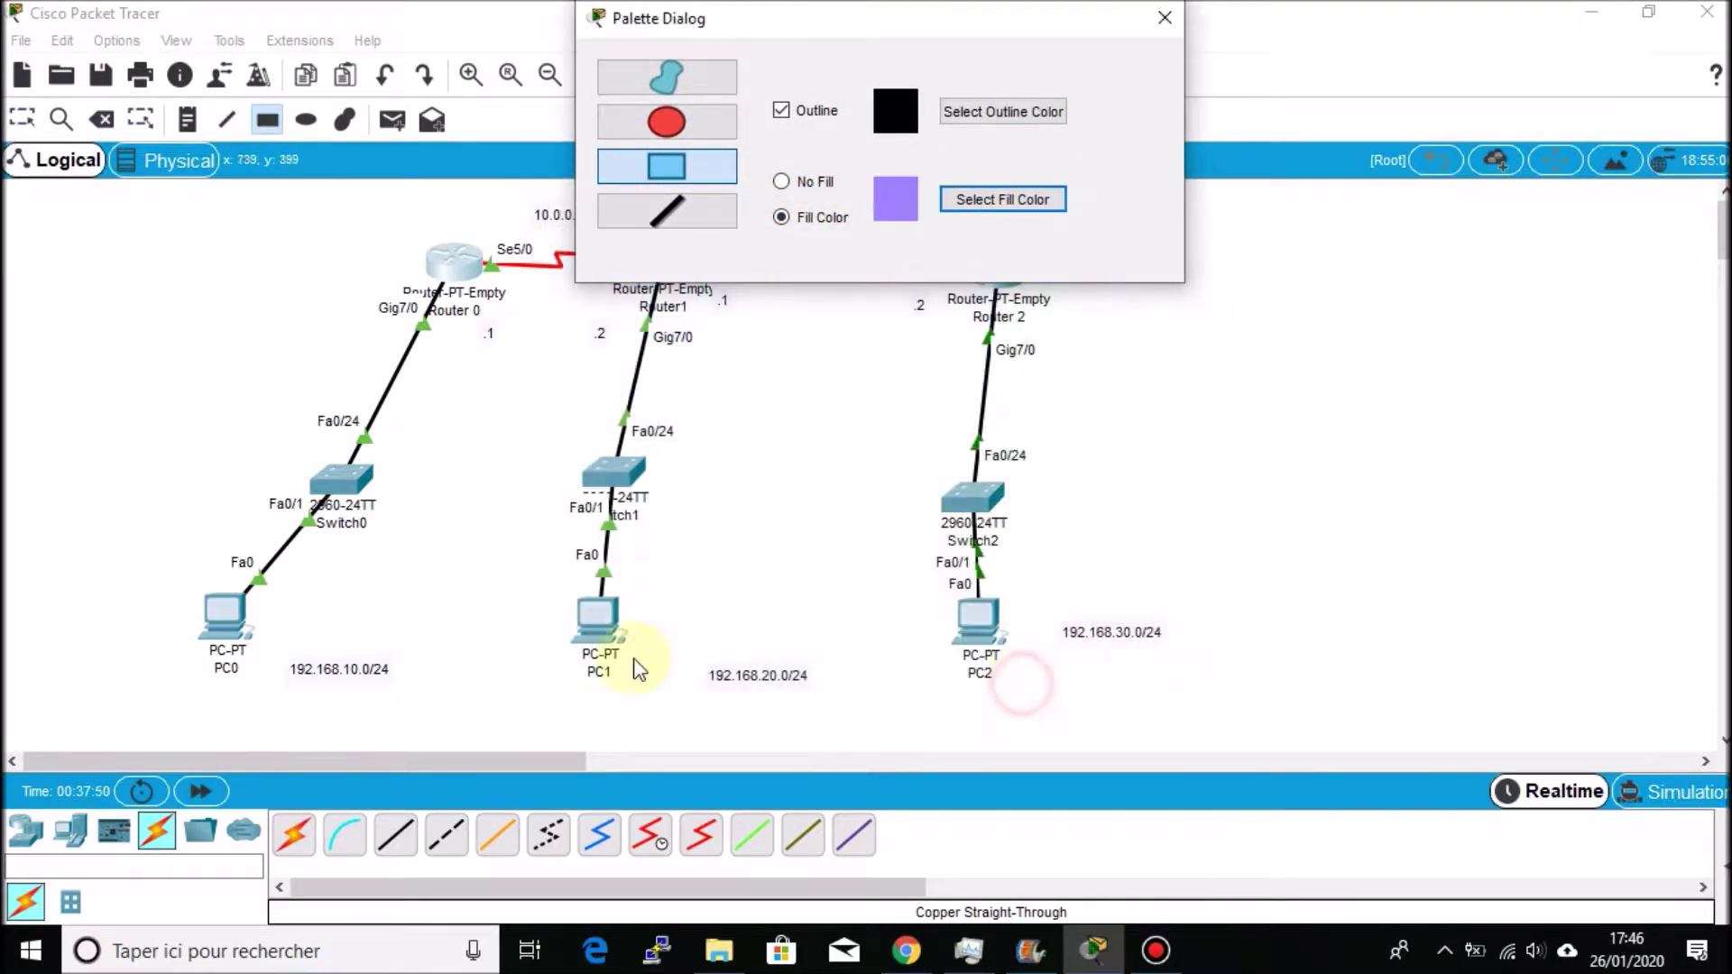
drag(90, 544, 430, 721)
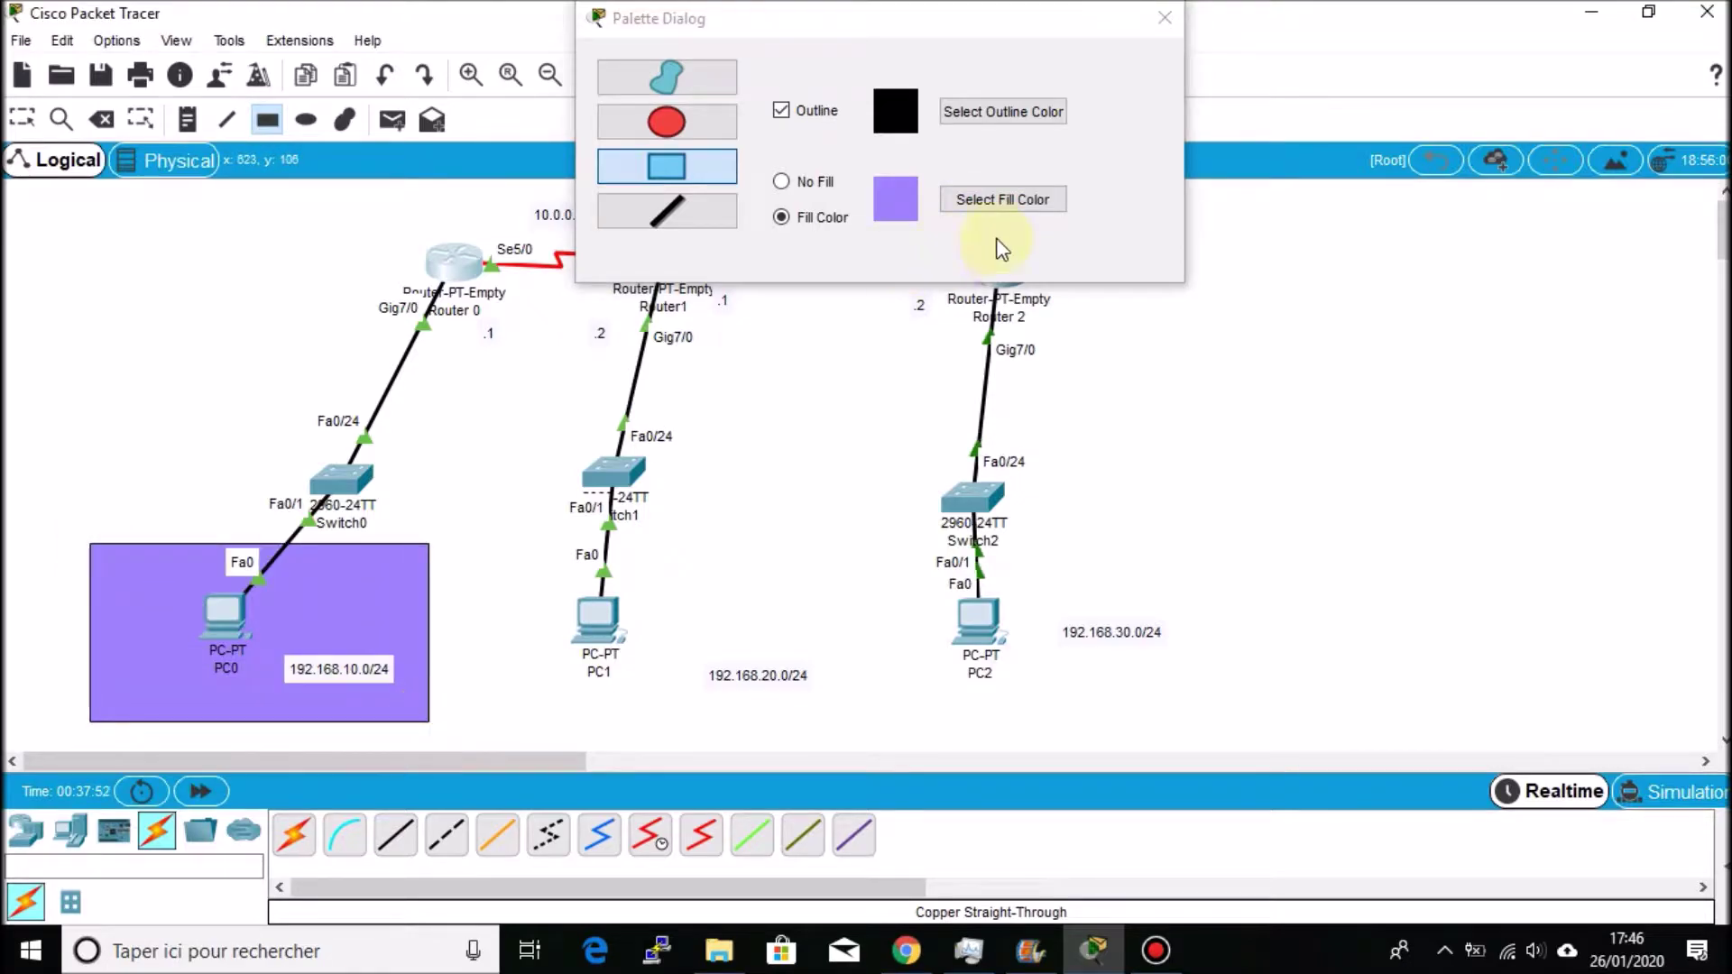
Draw a rectangle filled with pink #ff6fde around PC1 and its 192.168.20.0/24 label
click(1024, 200)
click(888, 345)
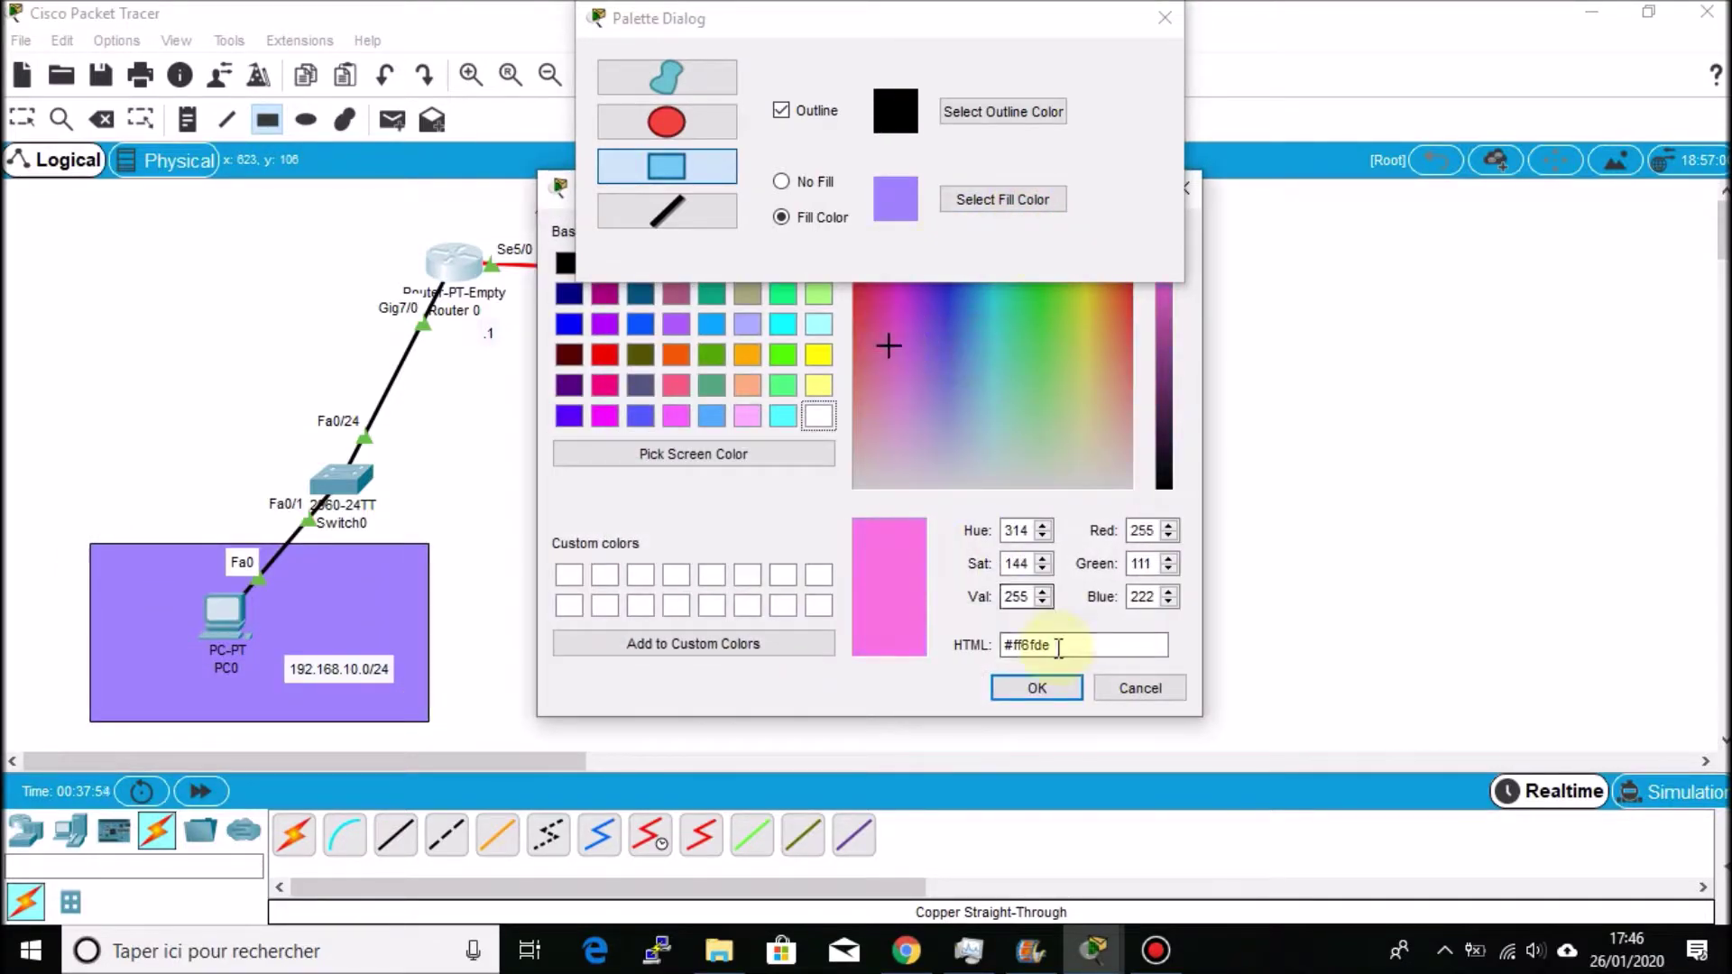
click(1061, 687)
drag(532, 545, 857, 735)
Draw a rectangle filled with light orange #ffc78f around PC2 and its 192.168.30.0/24 label, and leave the drawing tool
click(1005, 200)
drag(1008, 403, 1109, 377)
click(1038, 688)
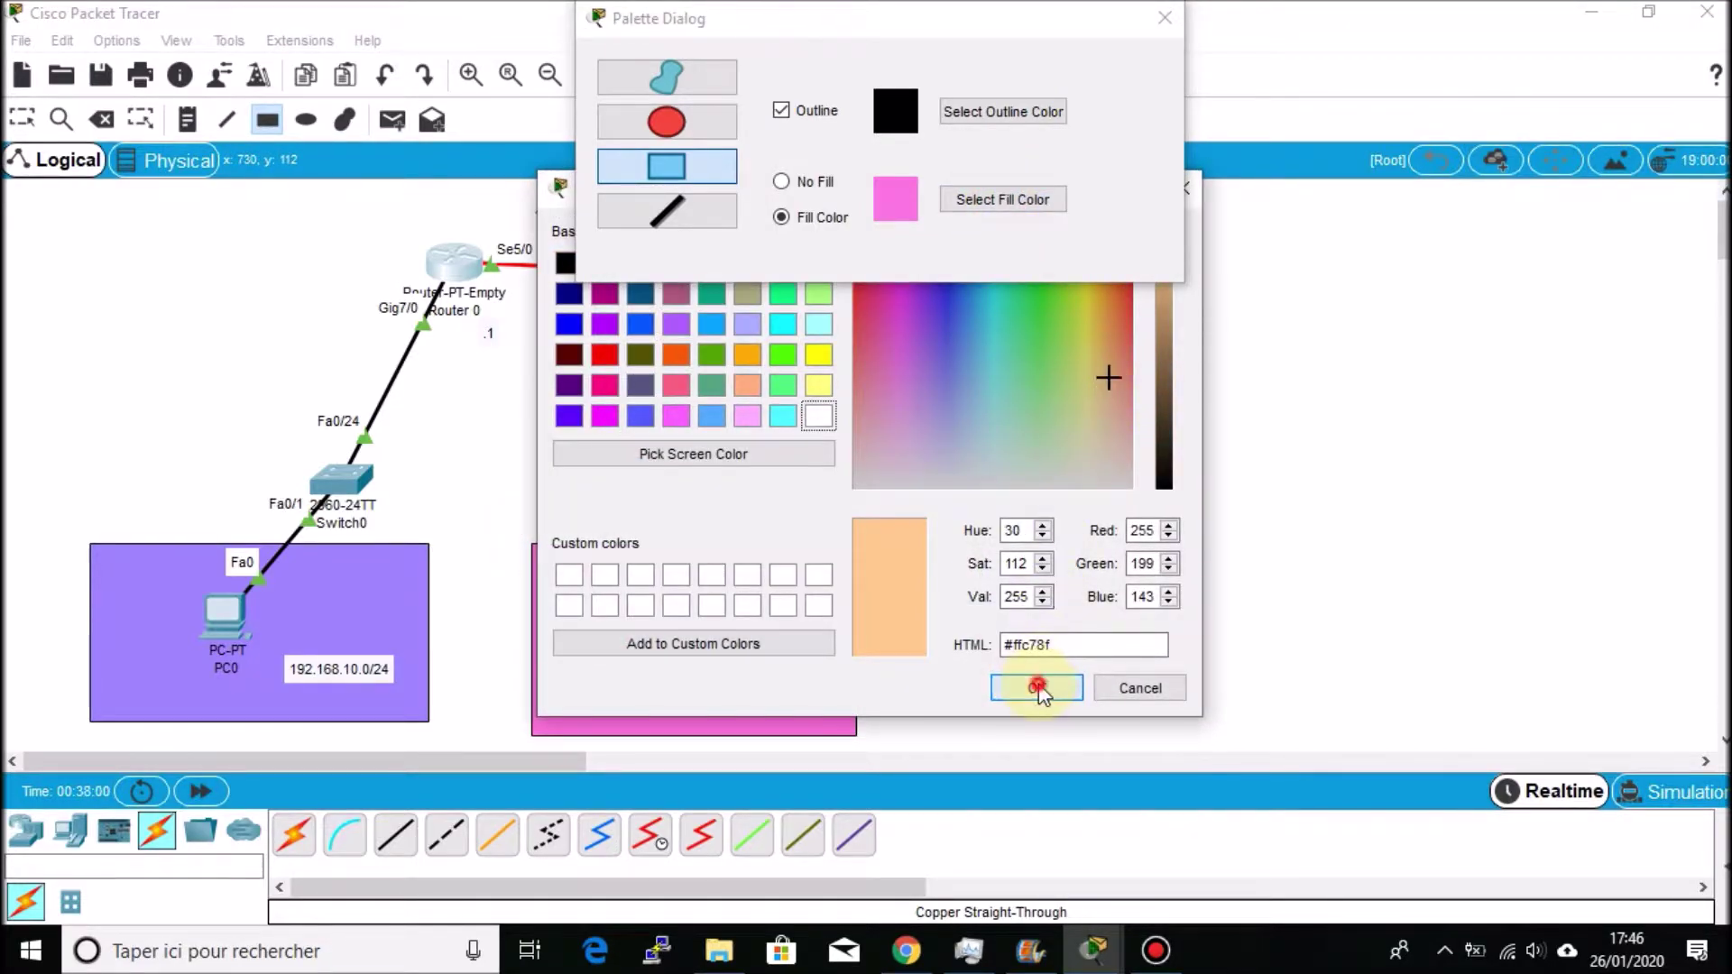
drag(919, 535, 1260, 739)
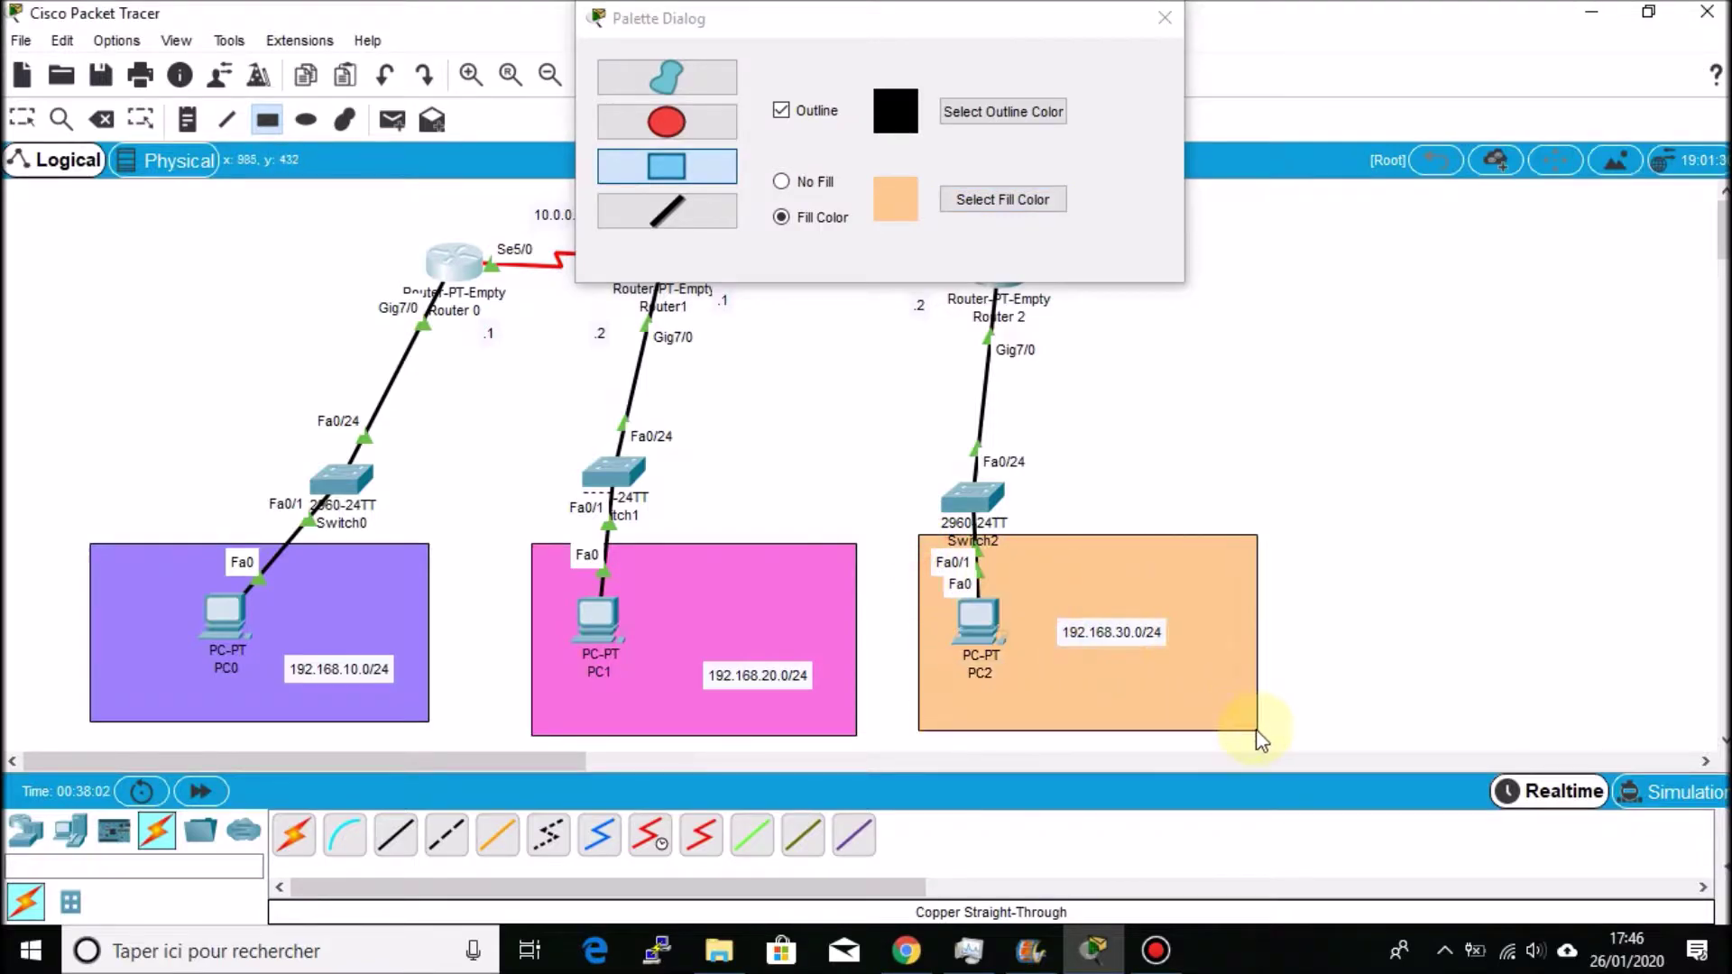
click(1165, 17)
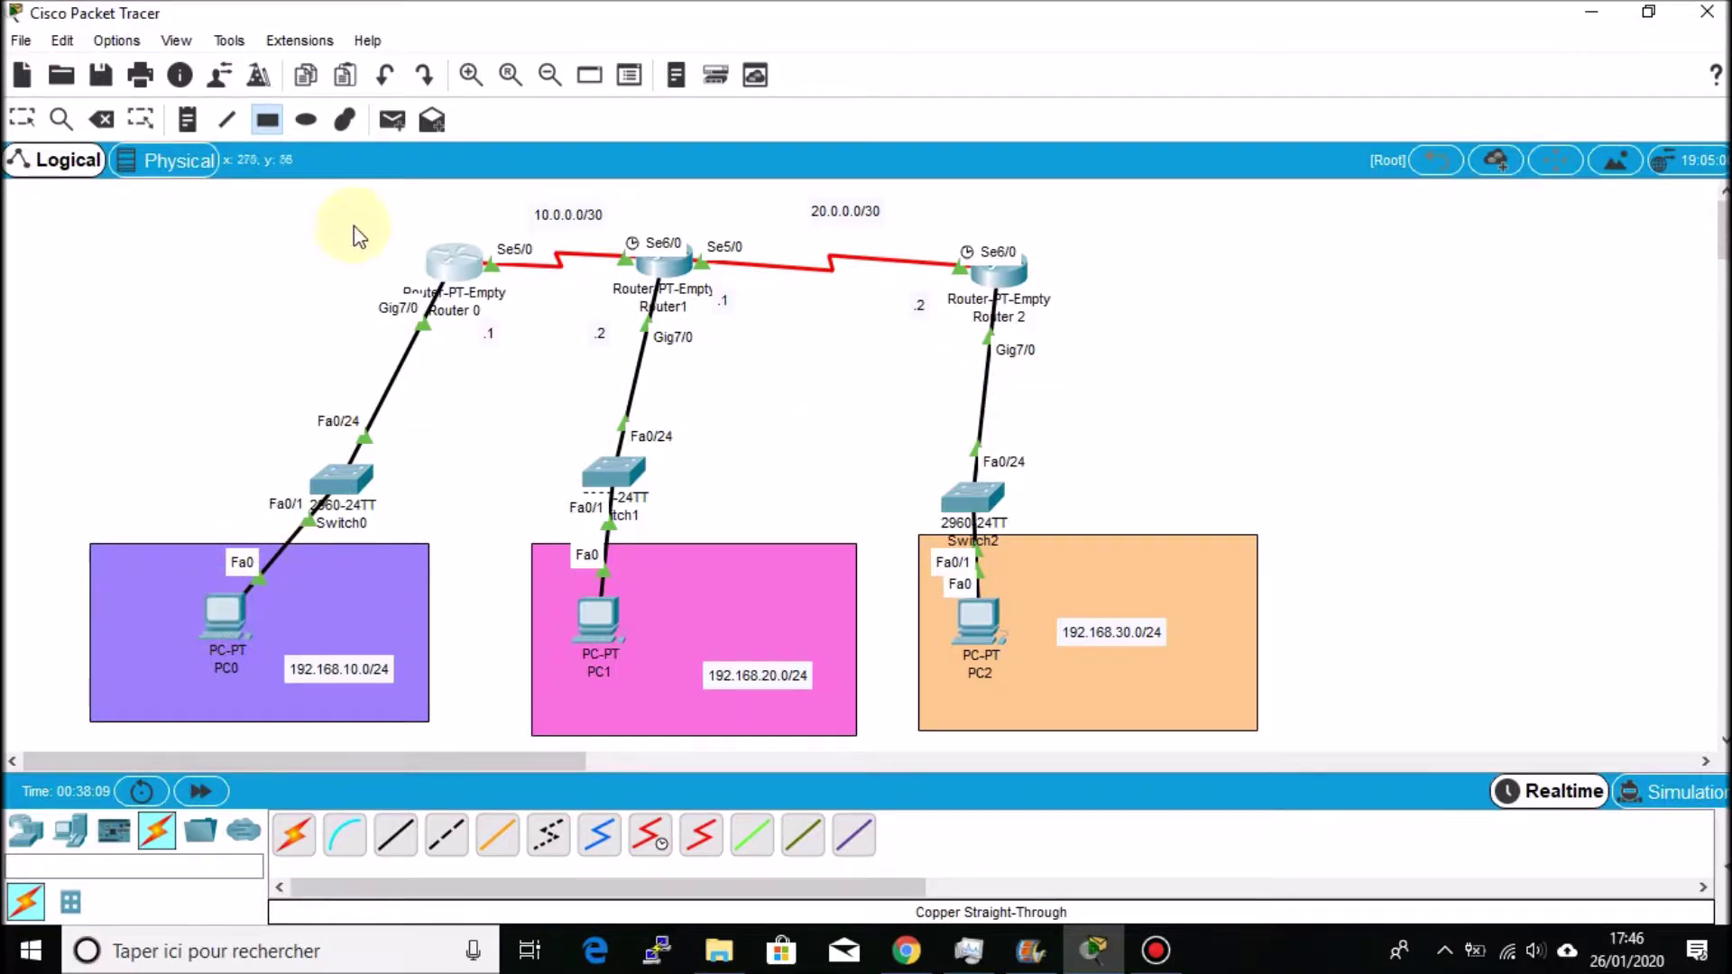
key(Escape)
Display PC0's IP configuration with ipconfig in its Command Prompt
click(226, 609)
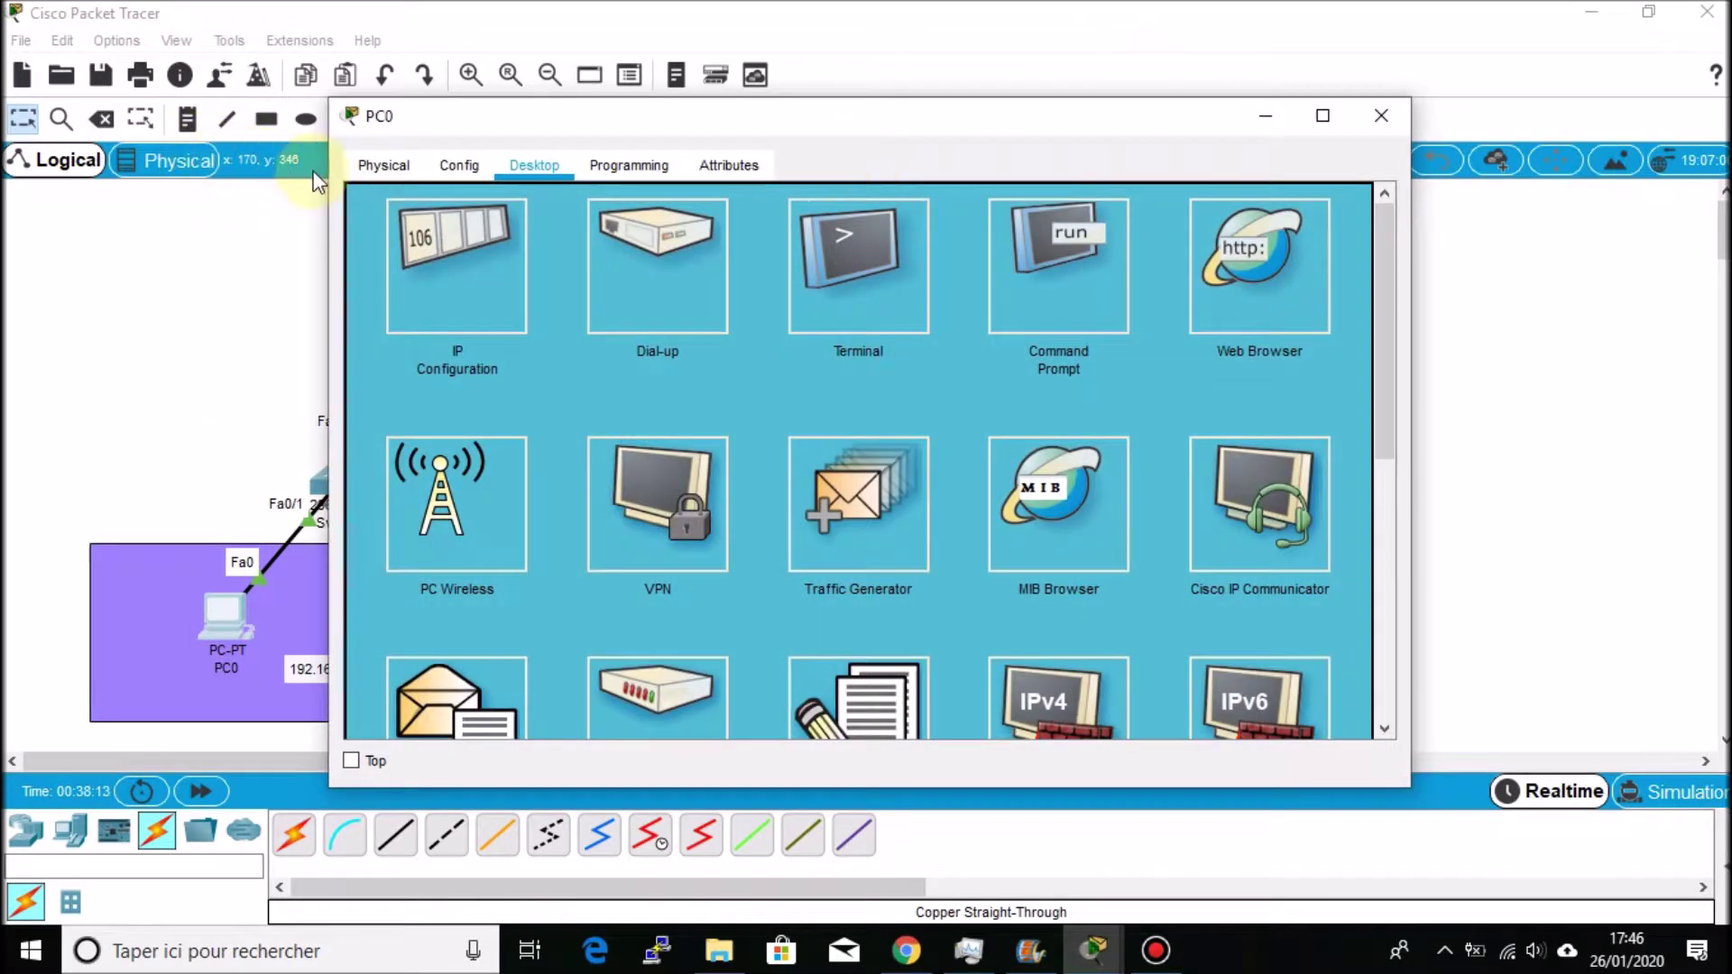
drag(327, 180, 678, 179)
drag(1125, 729, 1187, 727)
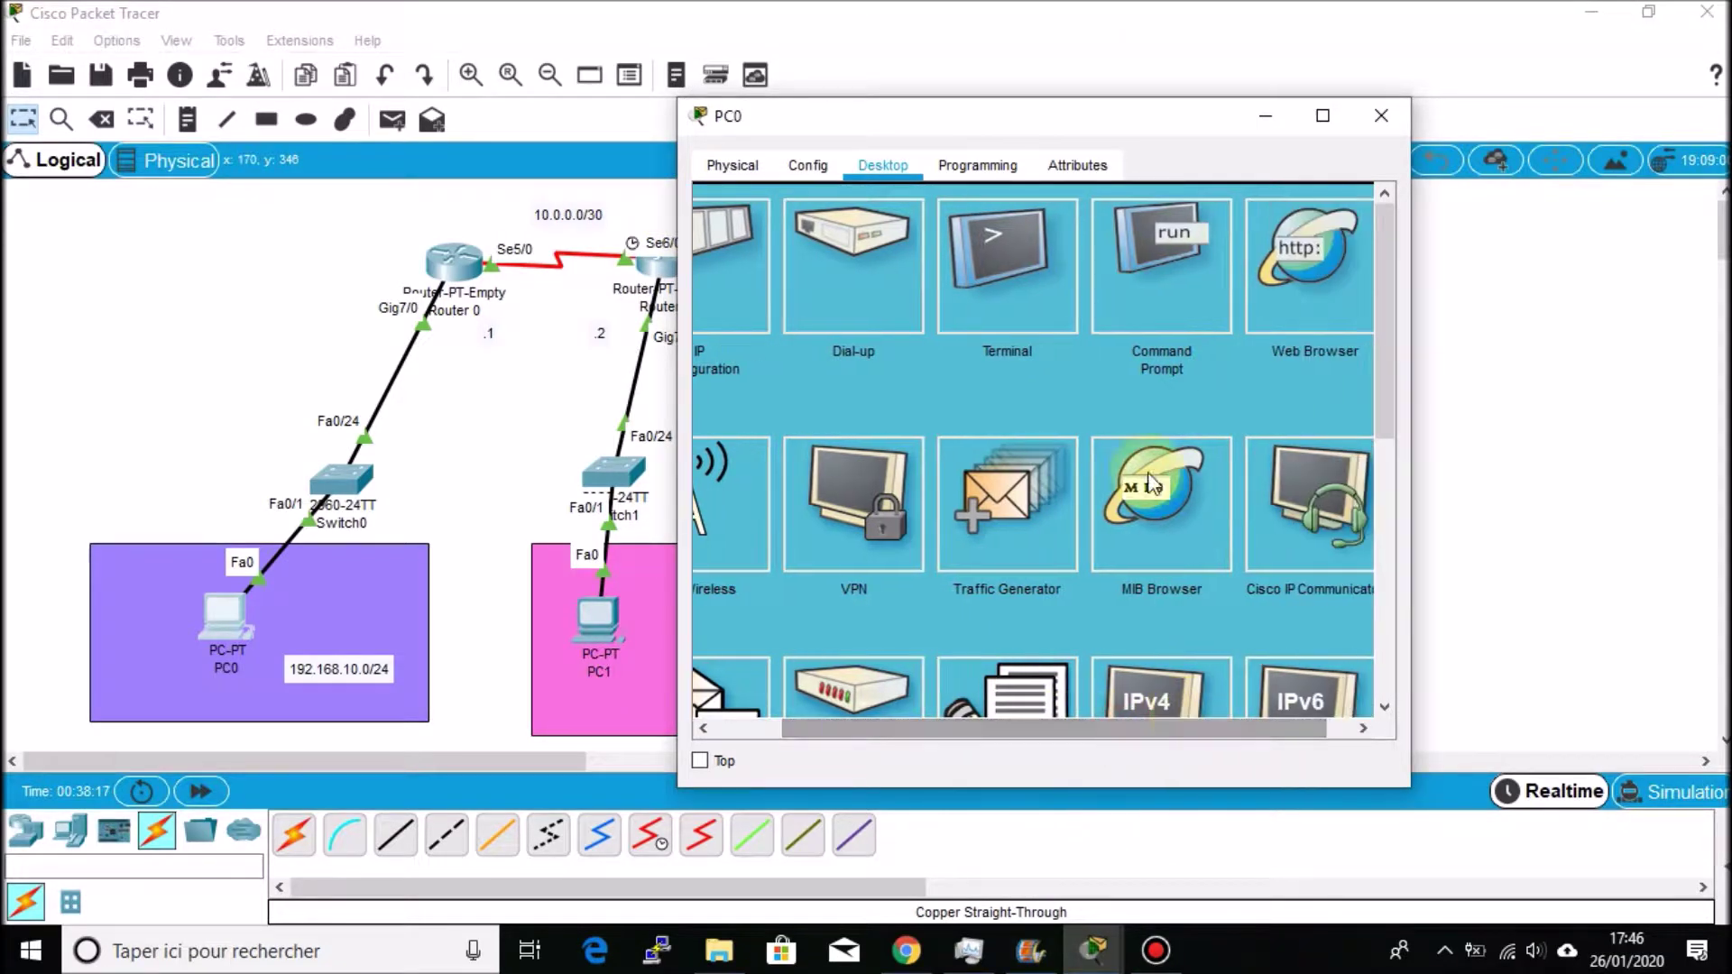
click(1145, 245)
text(ipconfig)
key(Return)
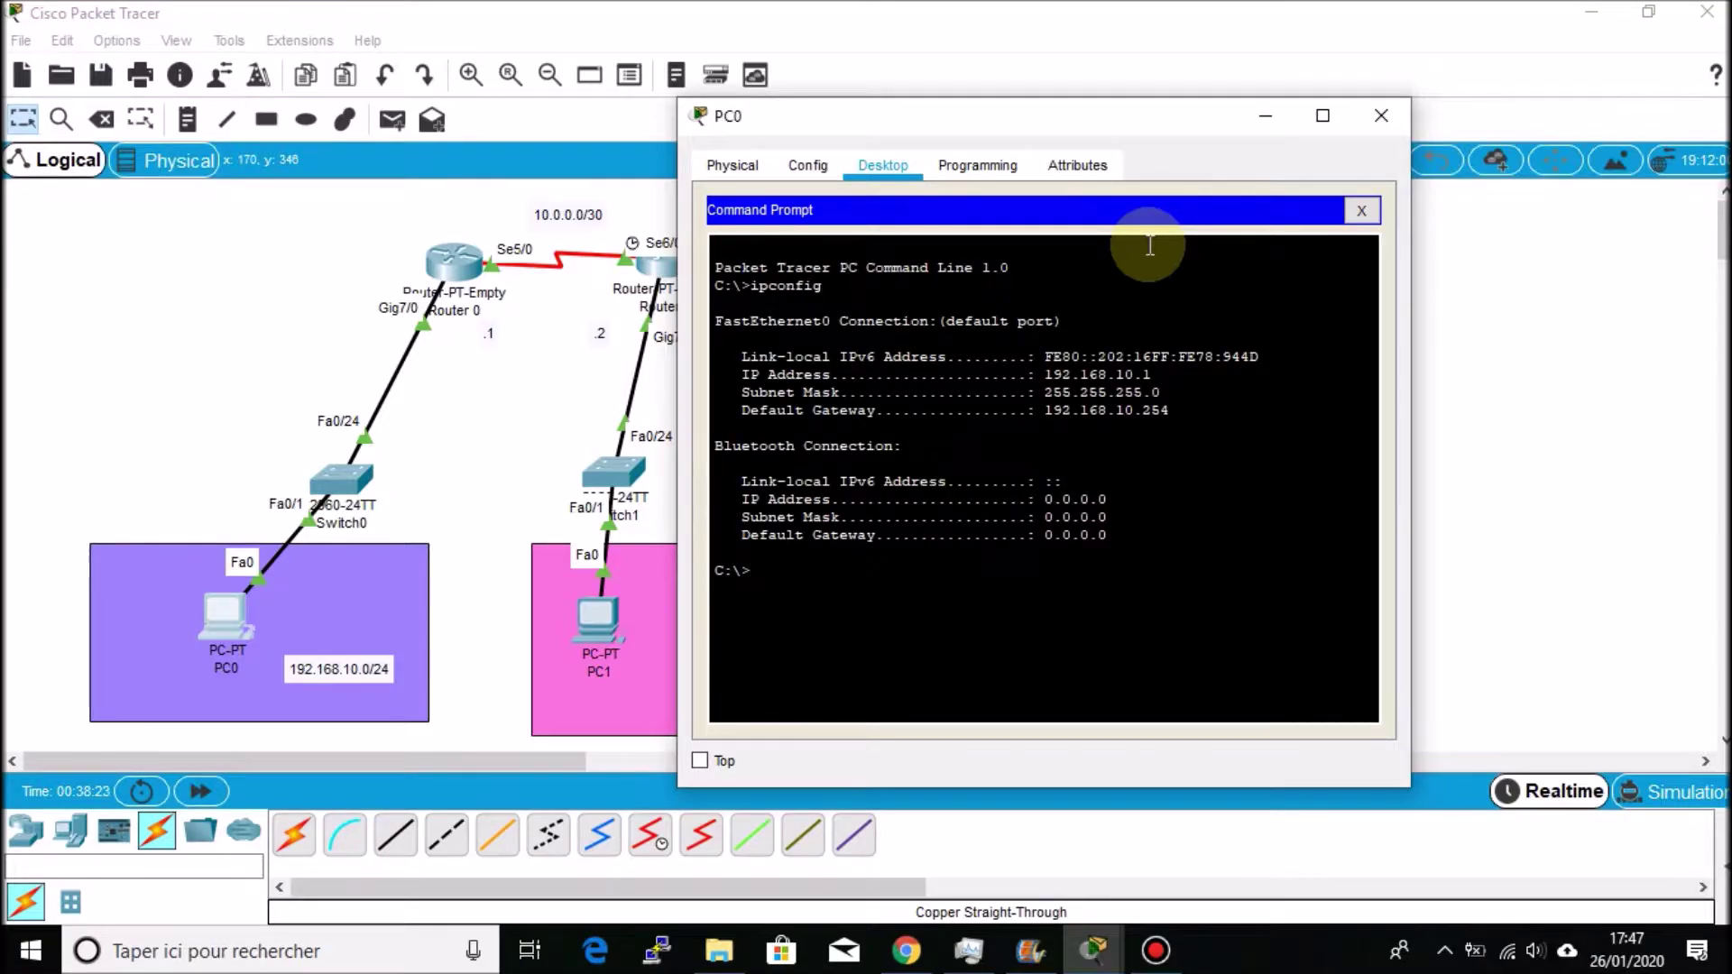
Ping the gateway 192.168.10.254 from PC0, stop the ping early and minimize PC0's window
text(ping 192.168.10.254)
key(Return)
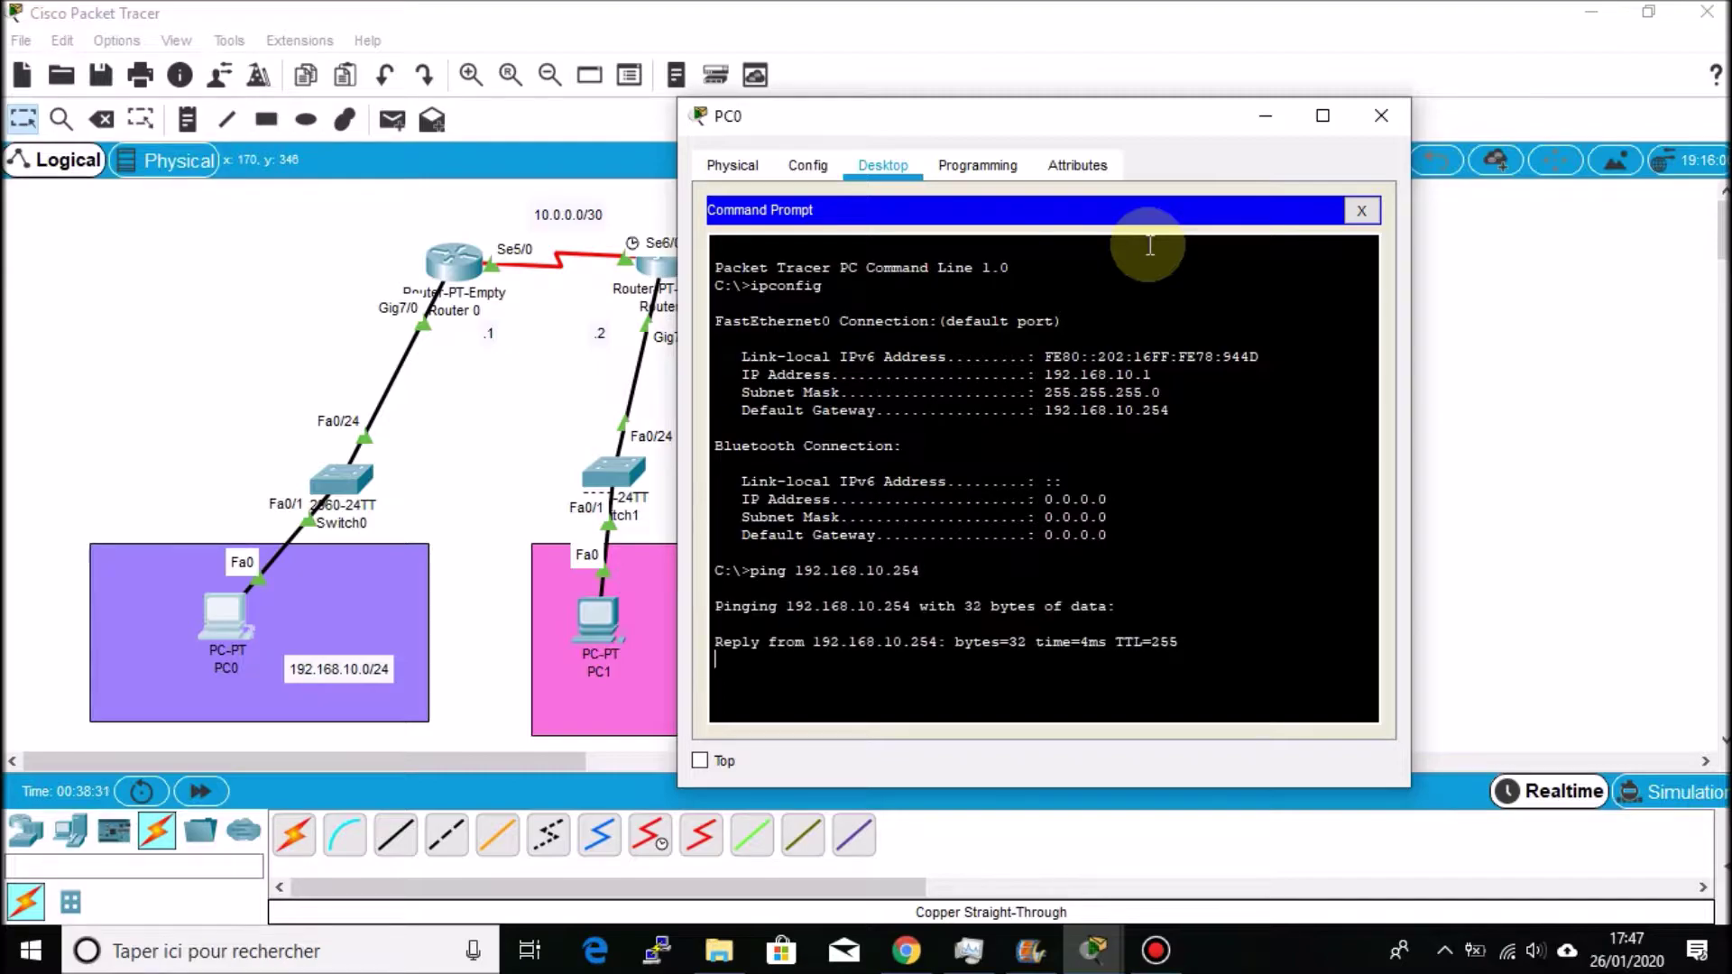
key(ctrl+c)
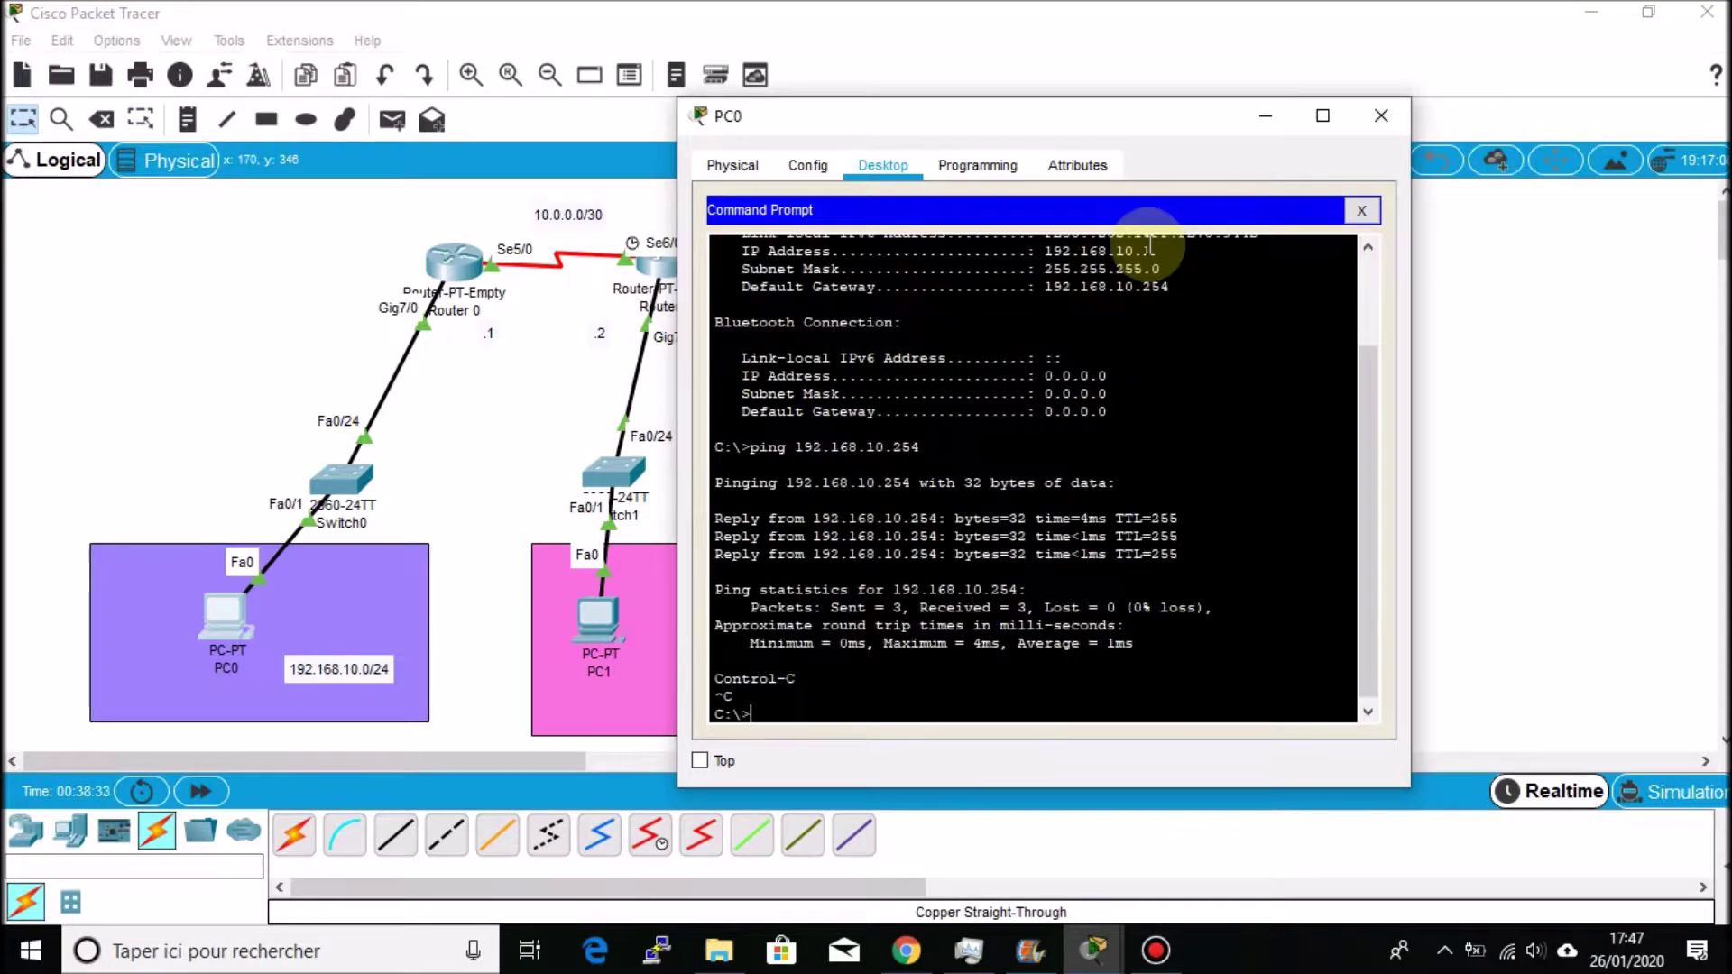
click(1266, 126)
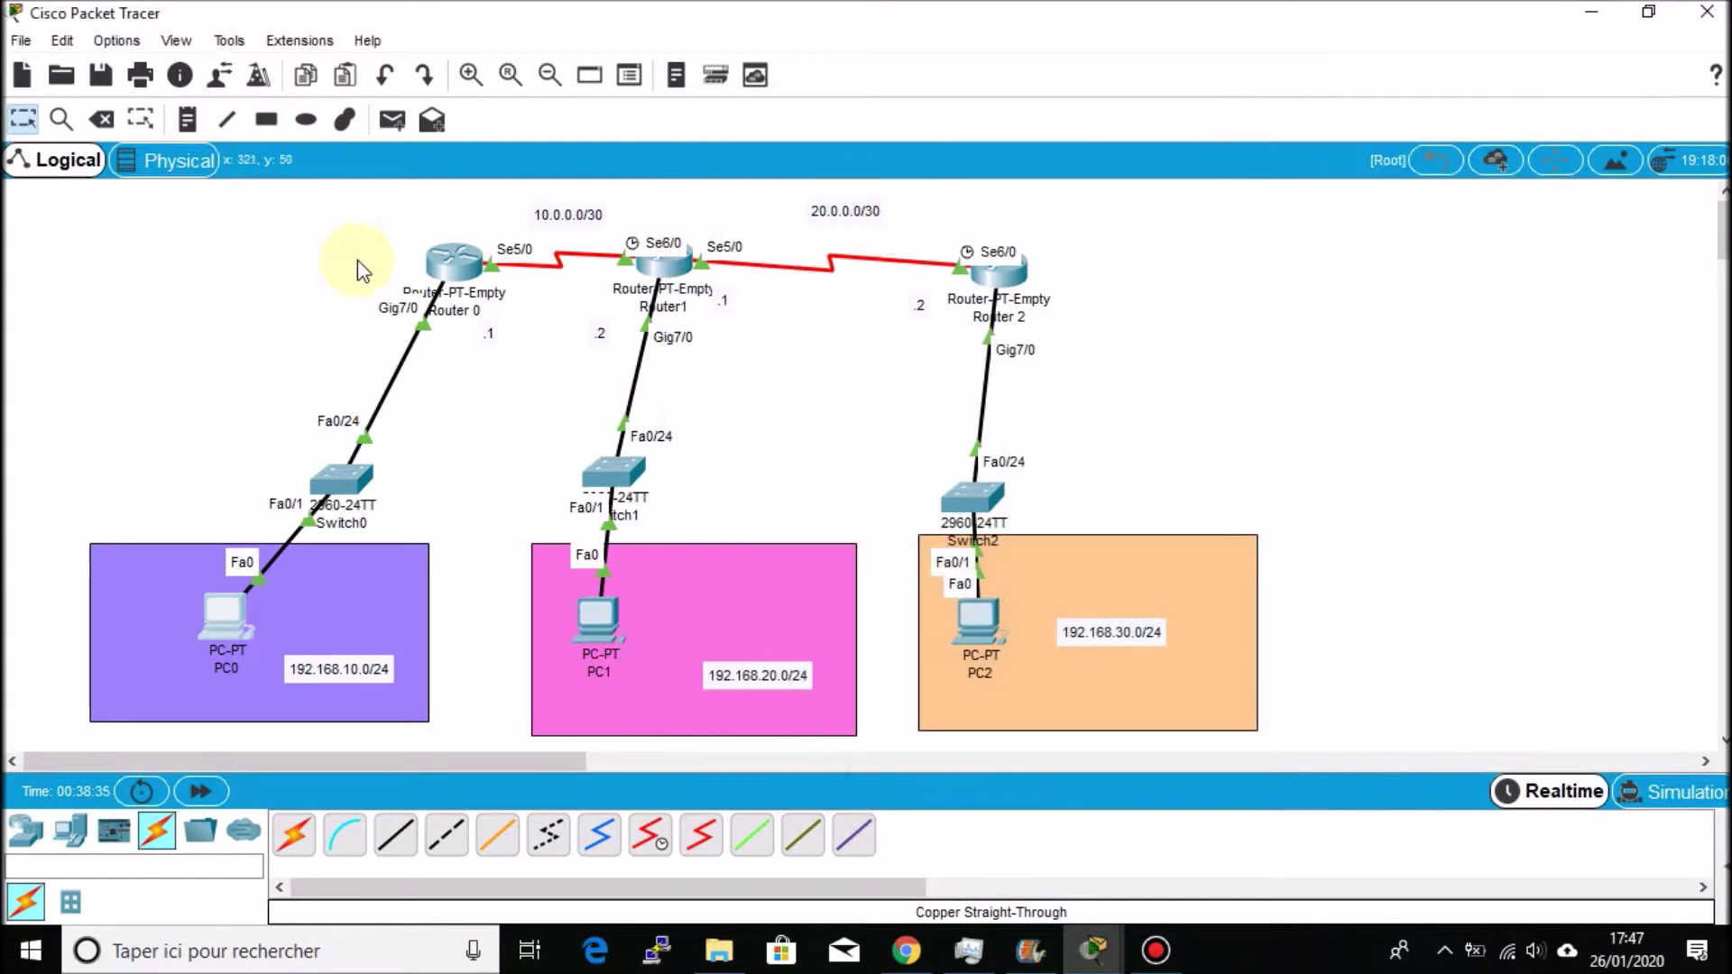
Open Router 0's command line and enter global configuration mode from the terminal
click(454, 268)
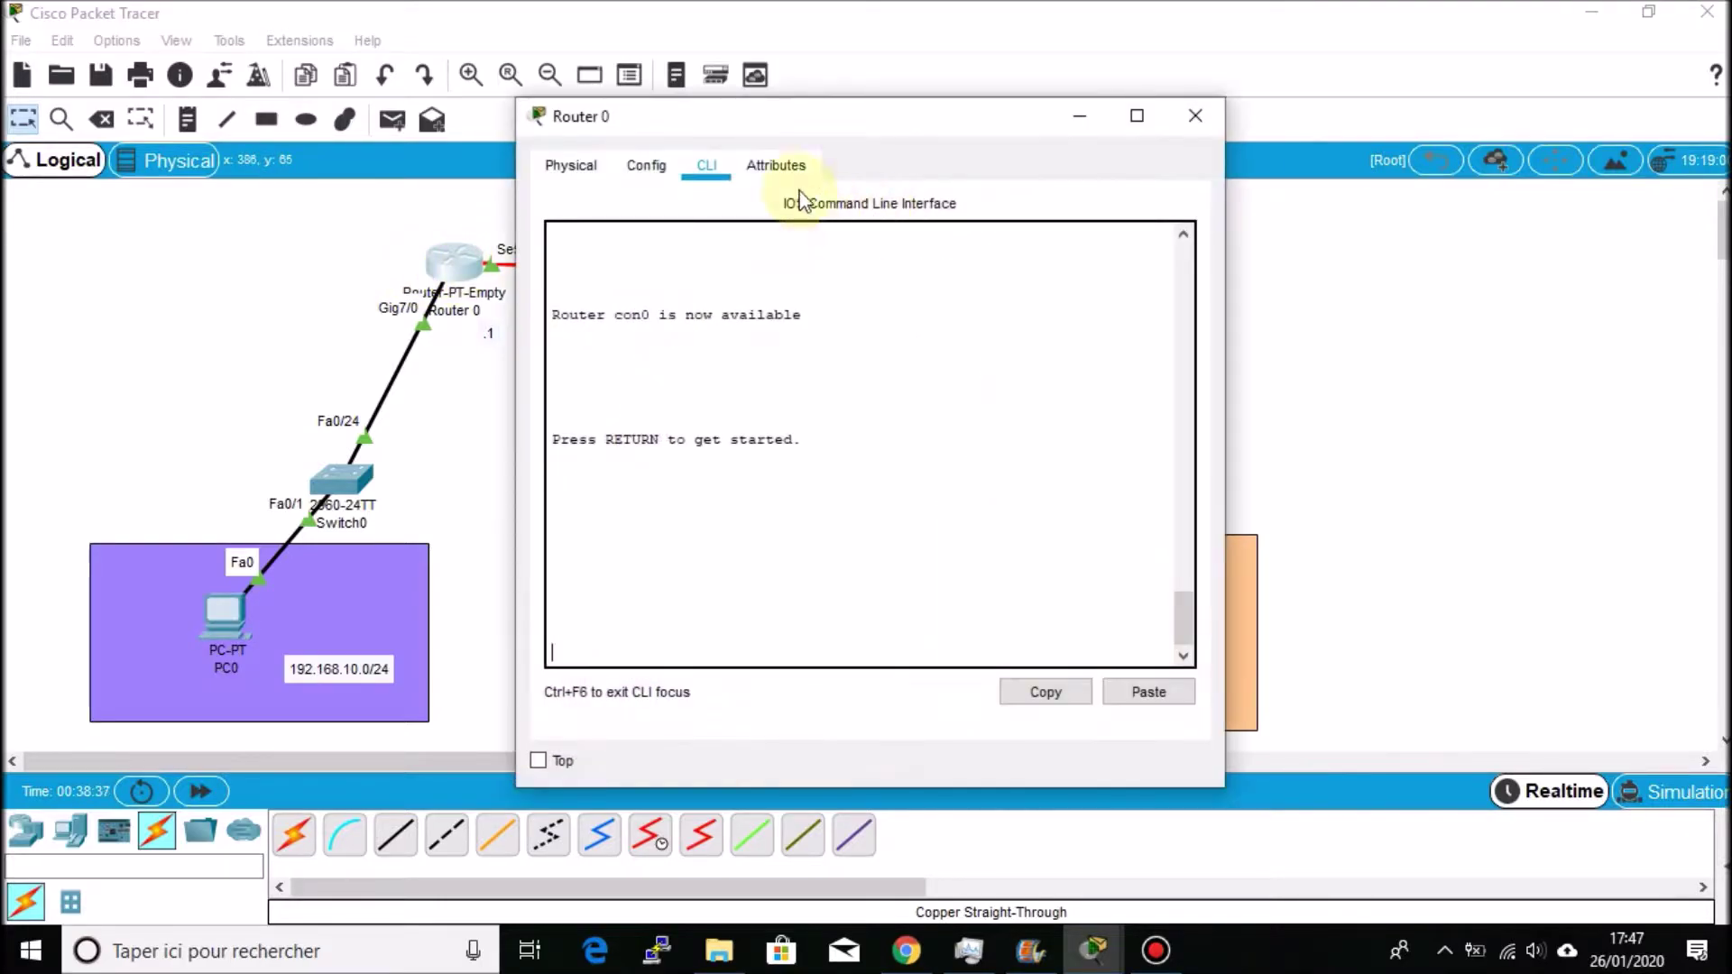
drag(761, 118, 1047, 120)
click(1012, 544)
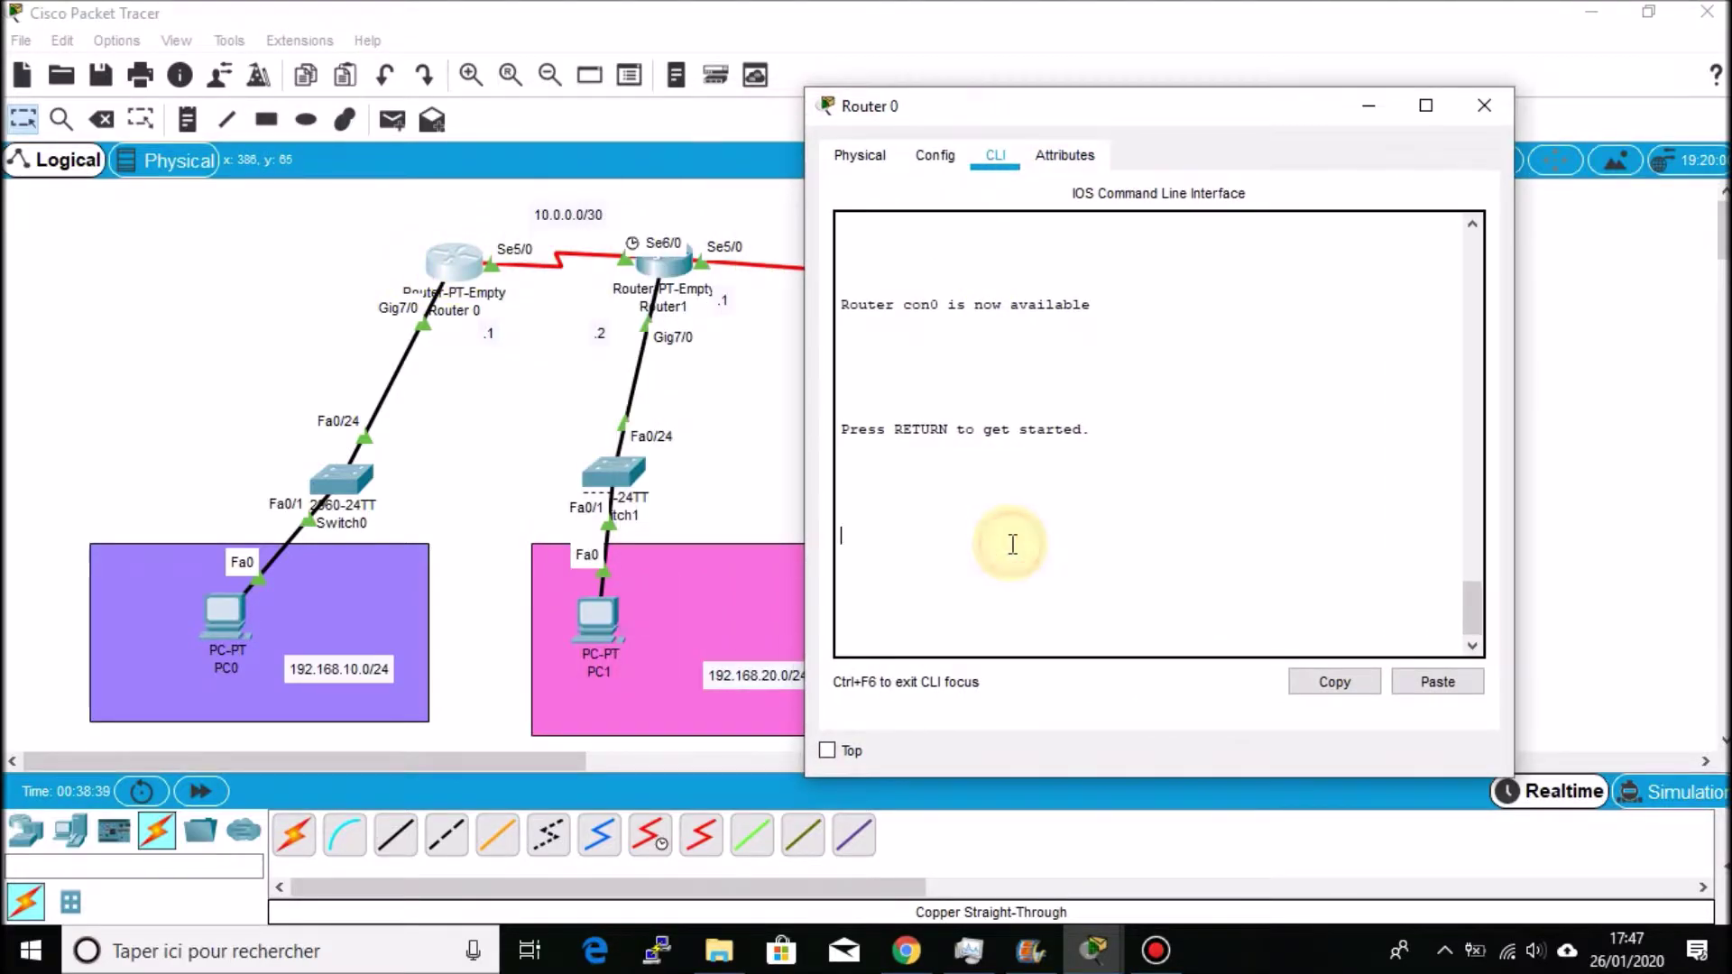
key(Return)
key(Return)
text(en)
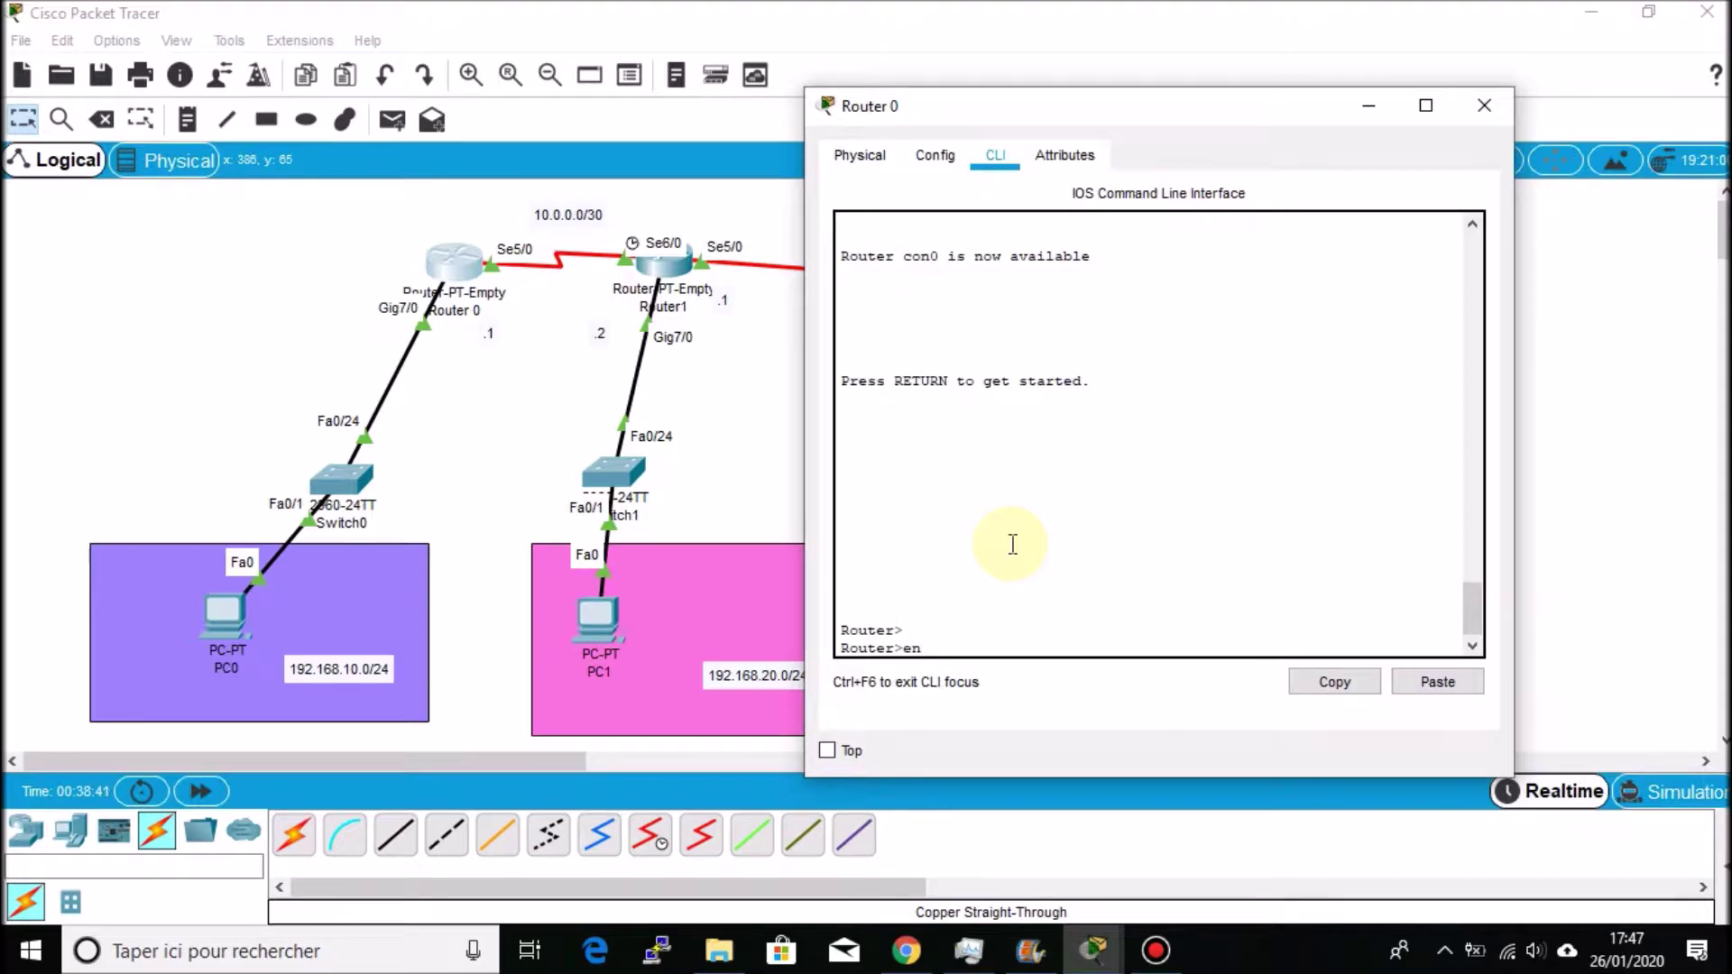
key(Return)
text(conf)
key(Return)
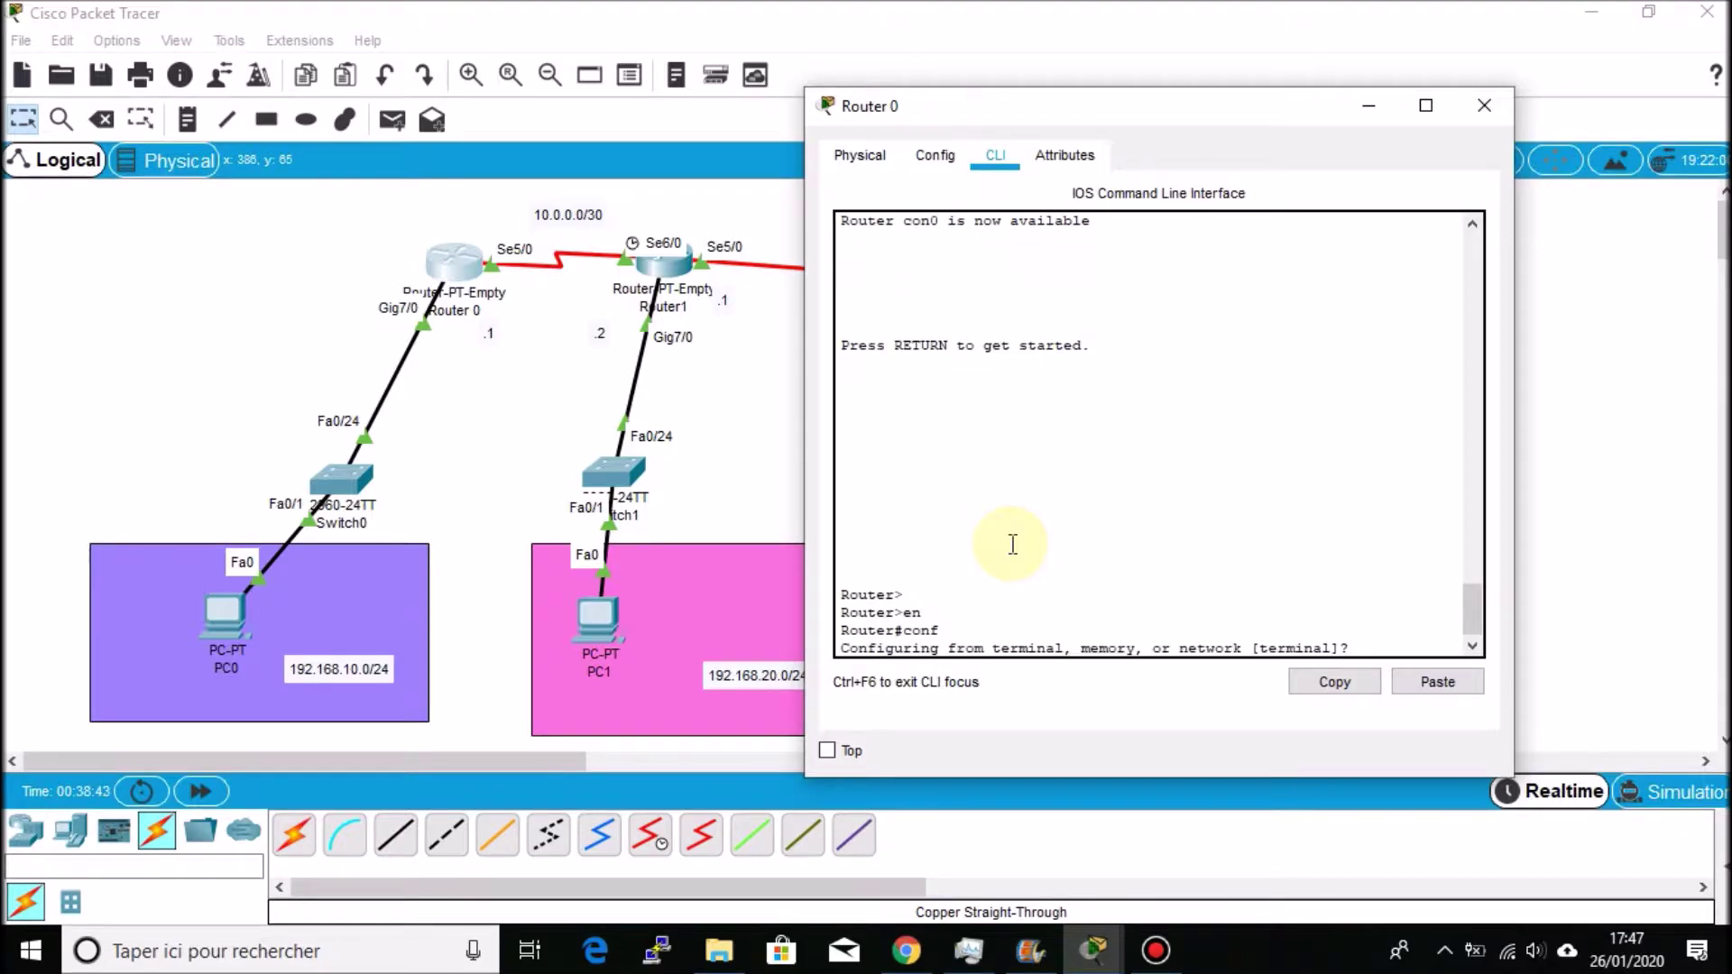
key(Return)
key(Return)
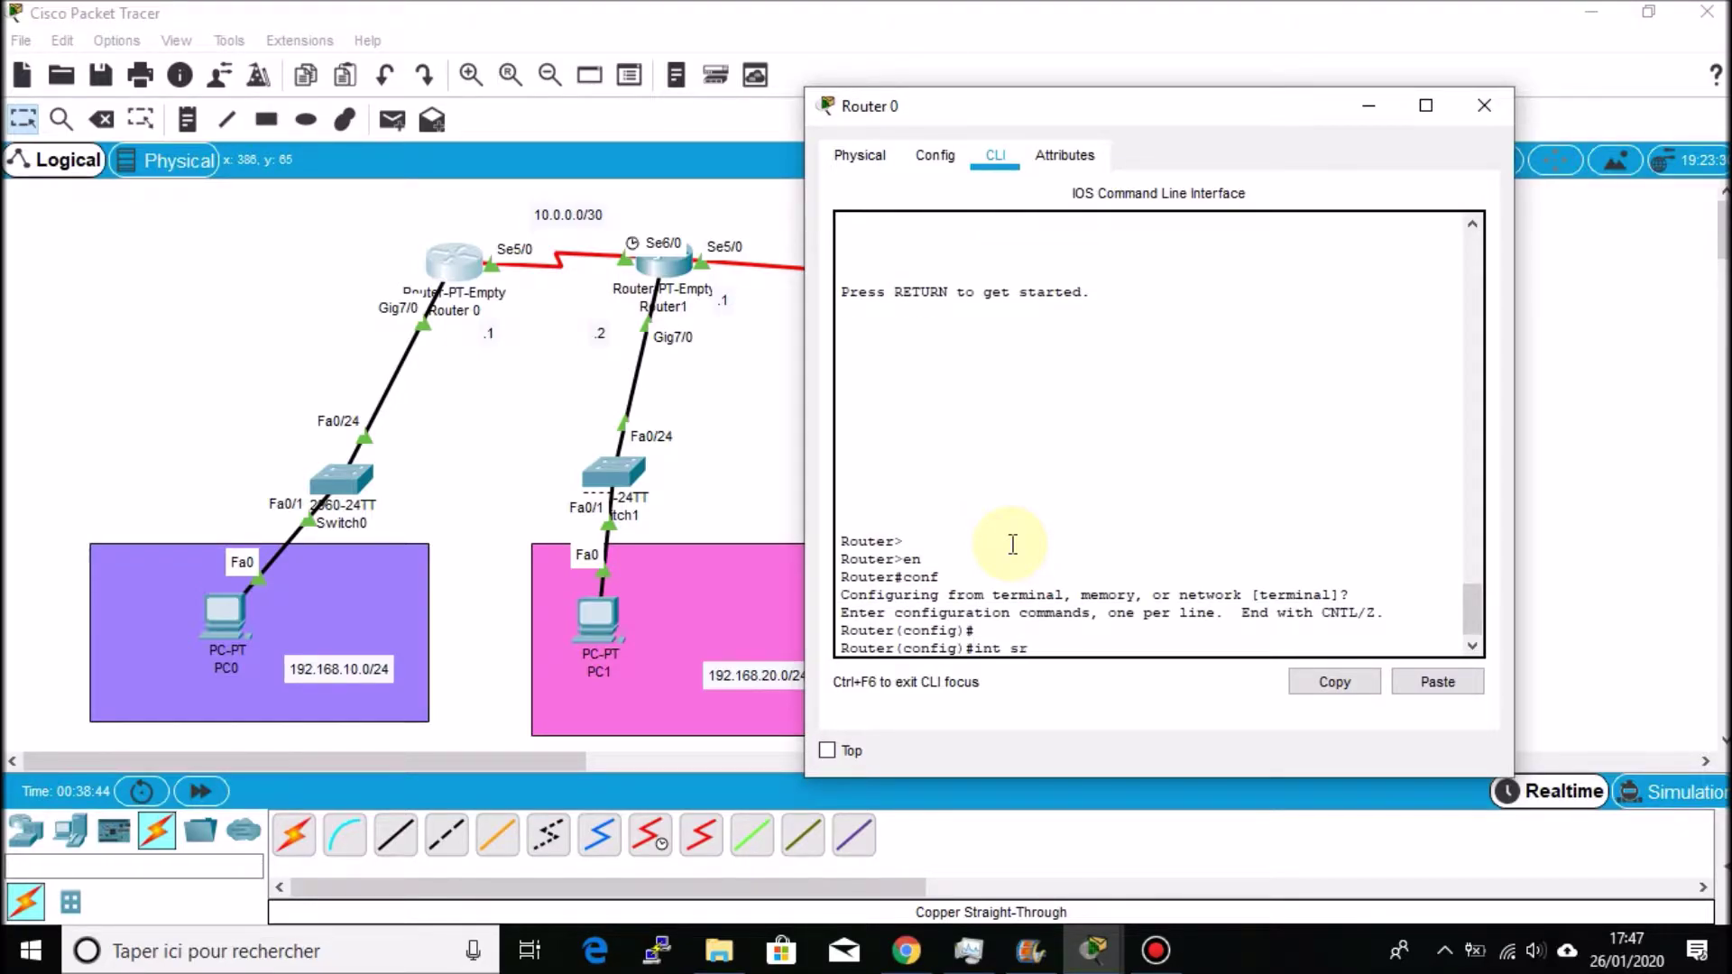
Assign IP address 10.0.0.1 with mask 255.255.255.252 to Router 0's interface se5/0 and close the router window
text(int sr5/0)
key(BackSpace)
key(BackSpace)
key(BackSpace)
key(BackSpace)
text(e5/0)
key(Return)
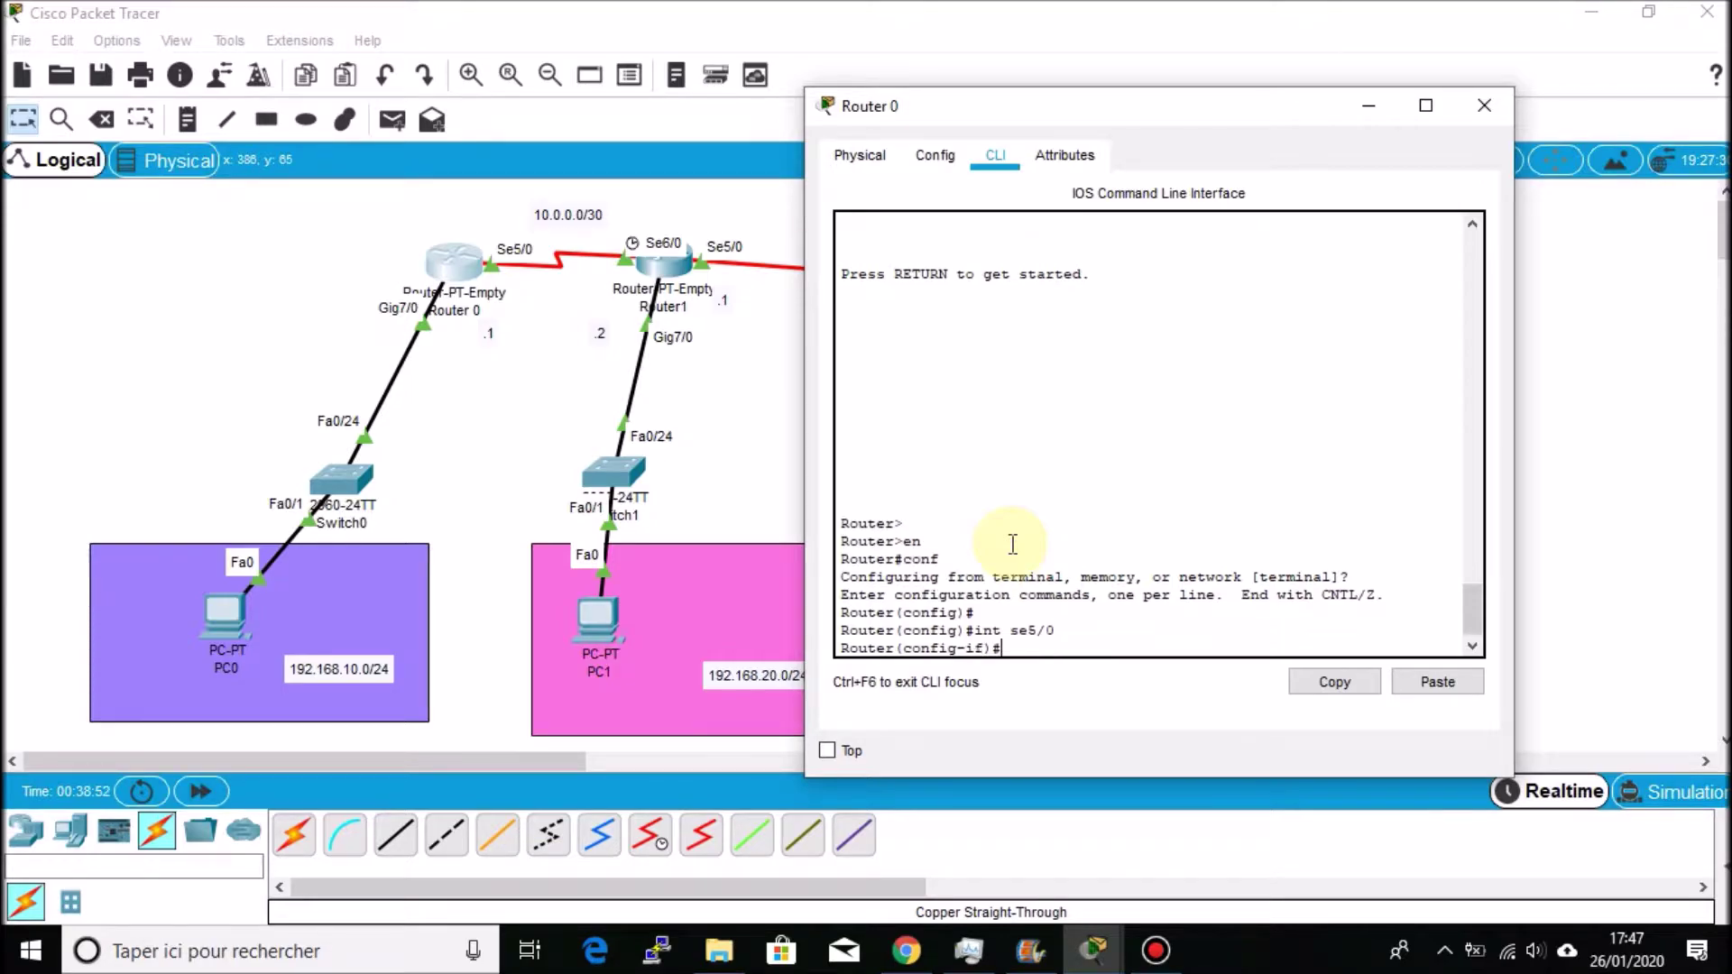
text(ip add)
key(Tab)
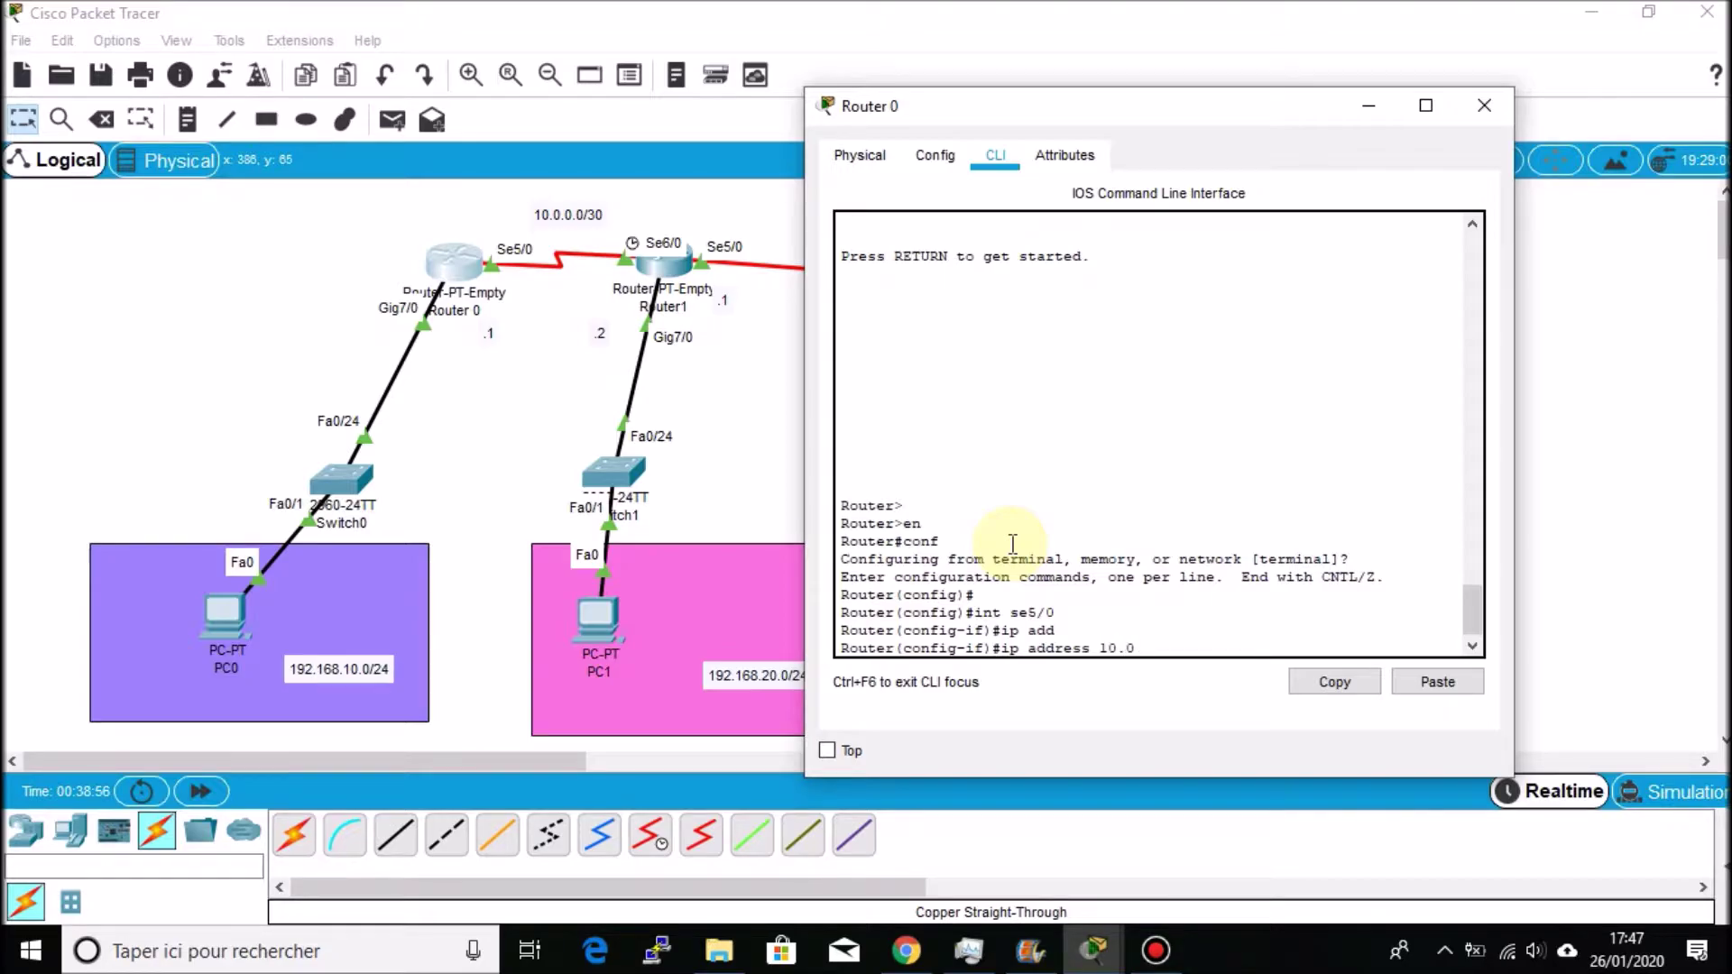
text(10.0.0.1 255.255.255.252)
key(Return)
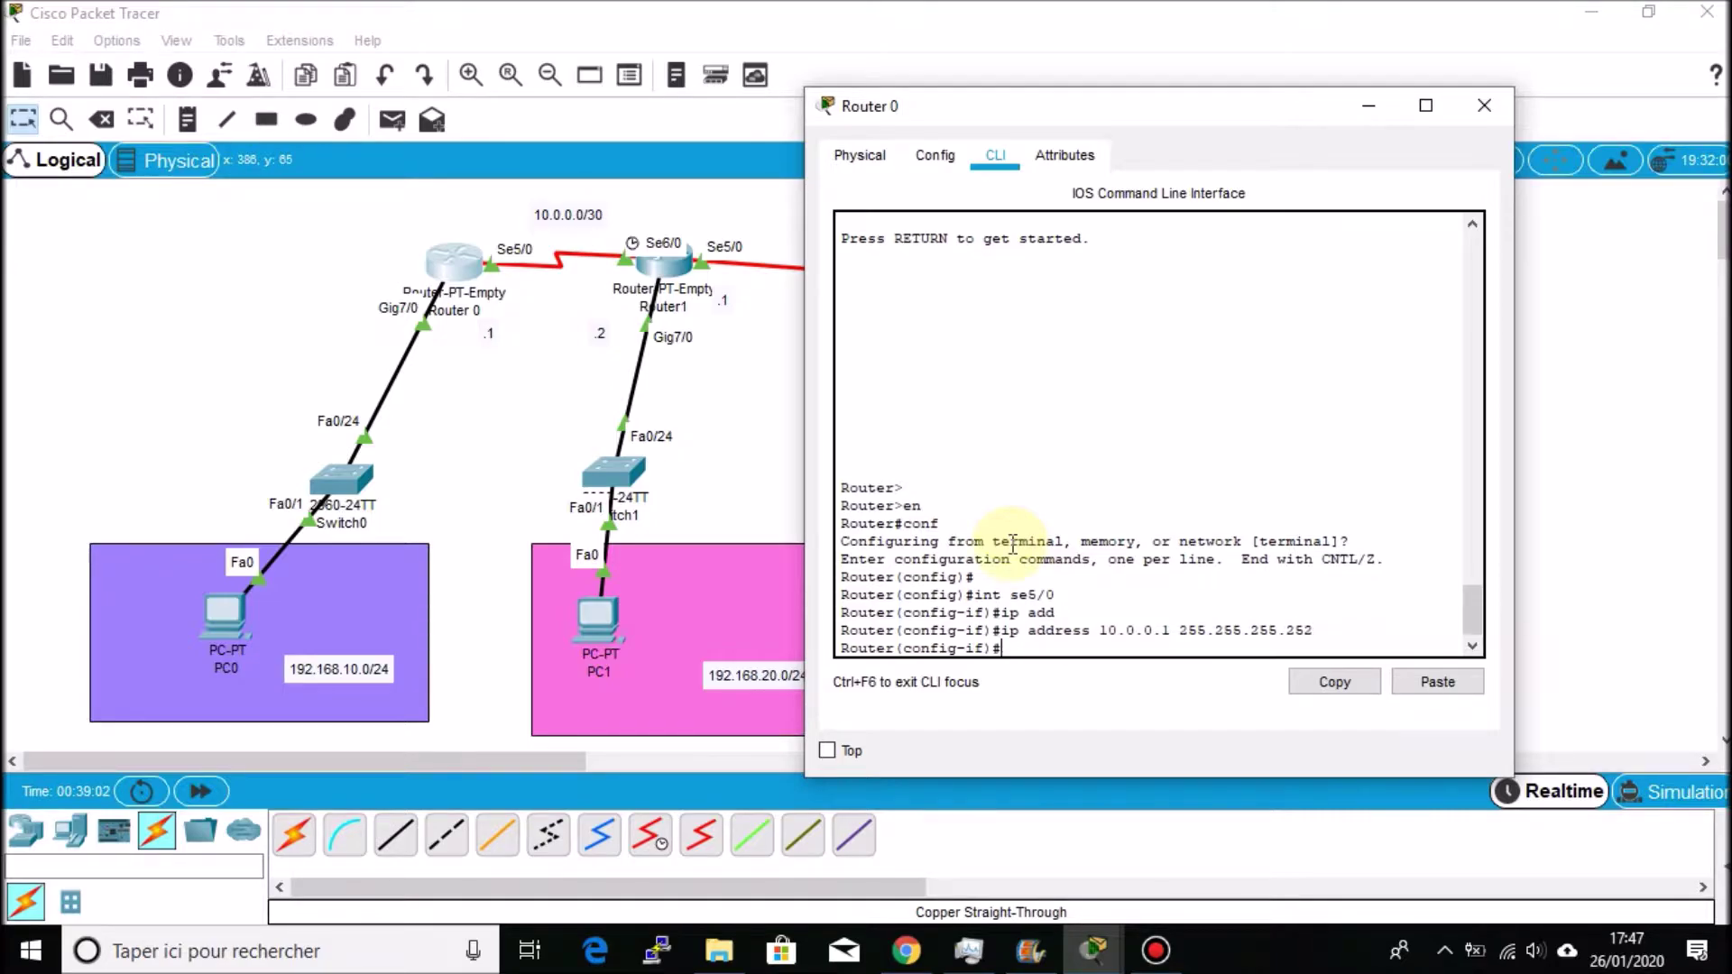
key(alt+F4)
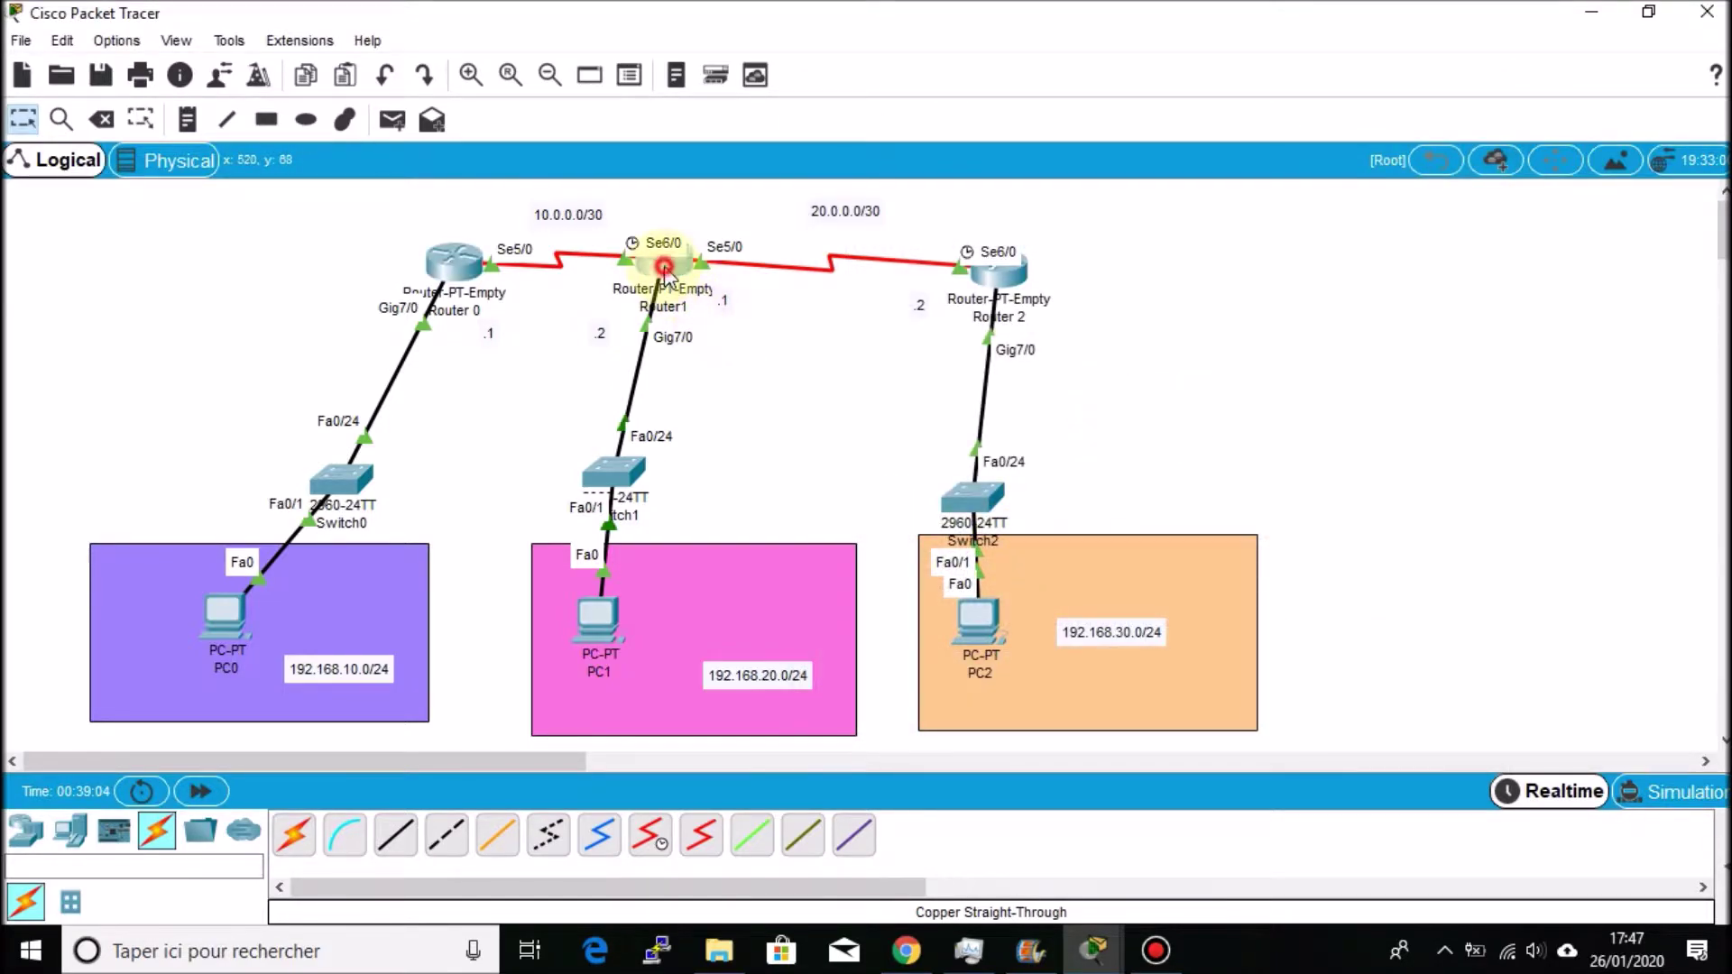
Open Router1's command line and enter global configuration mode from the terminal
click(664, 262)
drag(980, 133, 1317, 154)
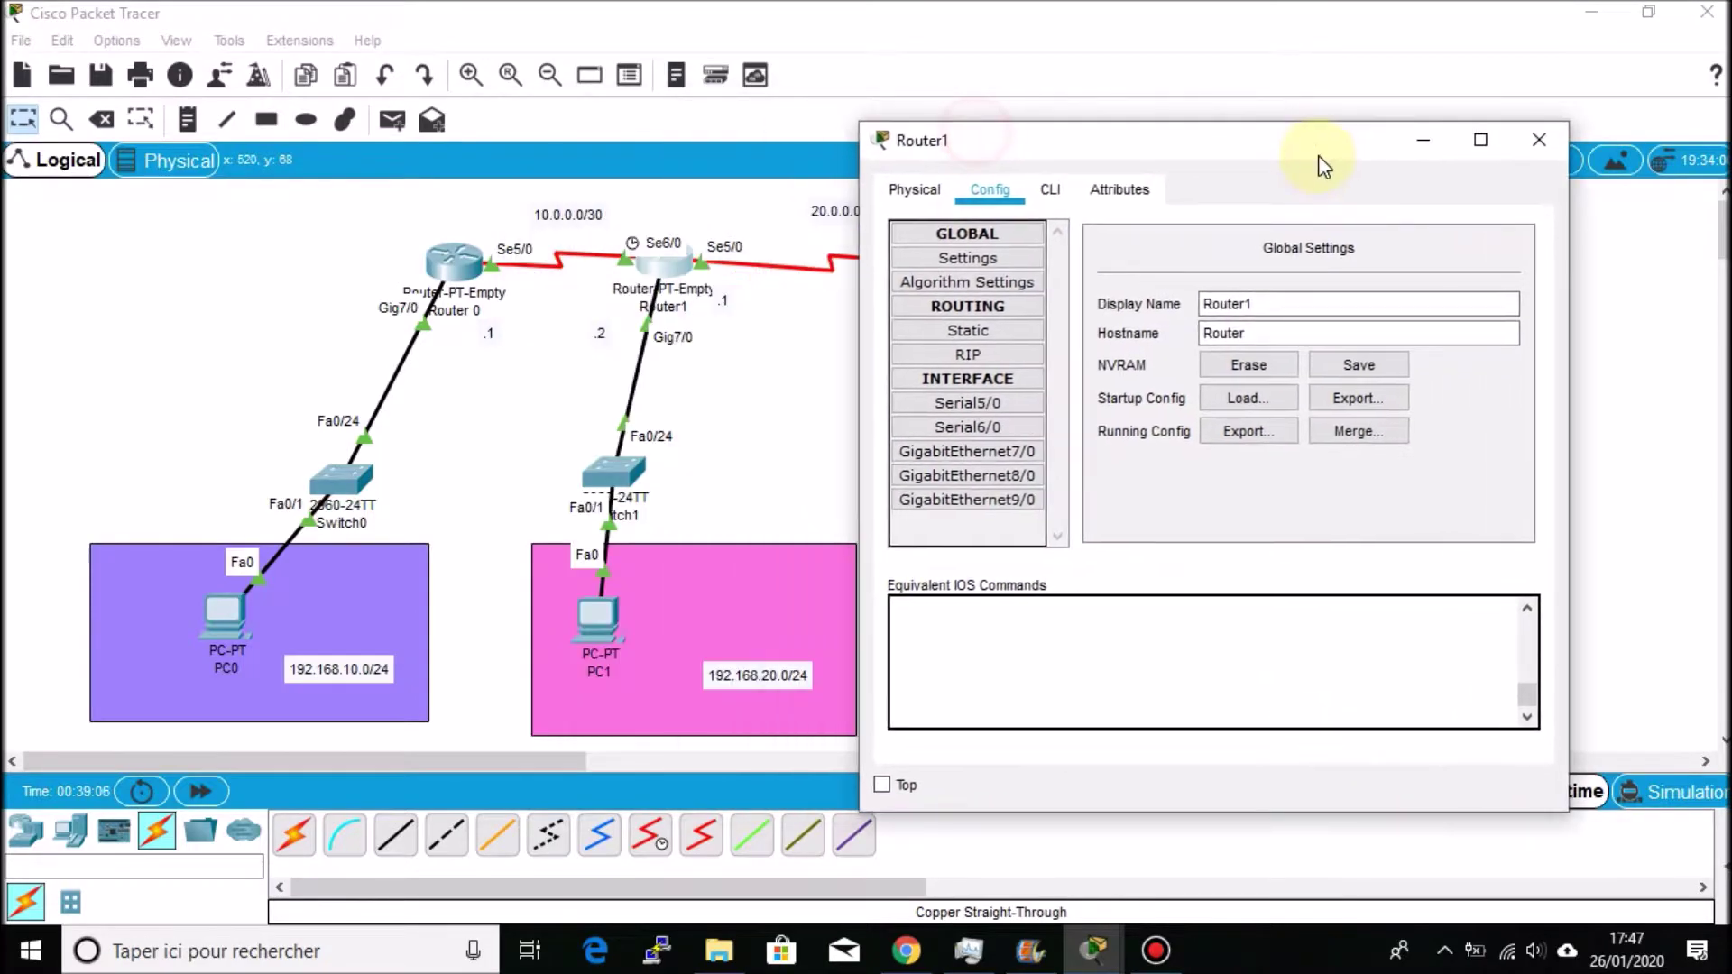
click(1049, 190)
click(1143, 529)
key(Return)
key(Return)
text(en)
key(Return)
text(conf)
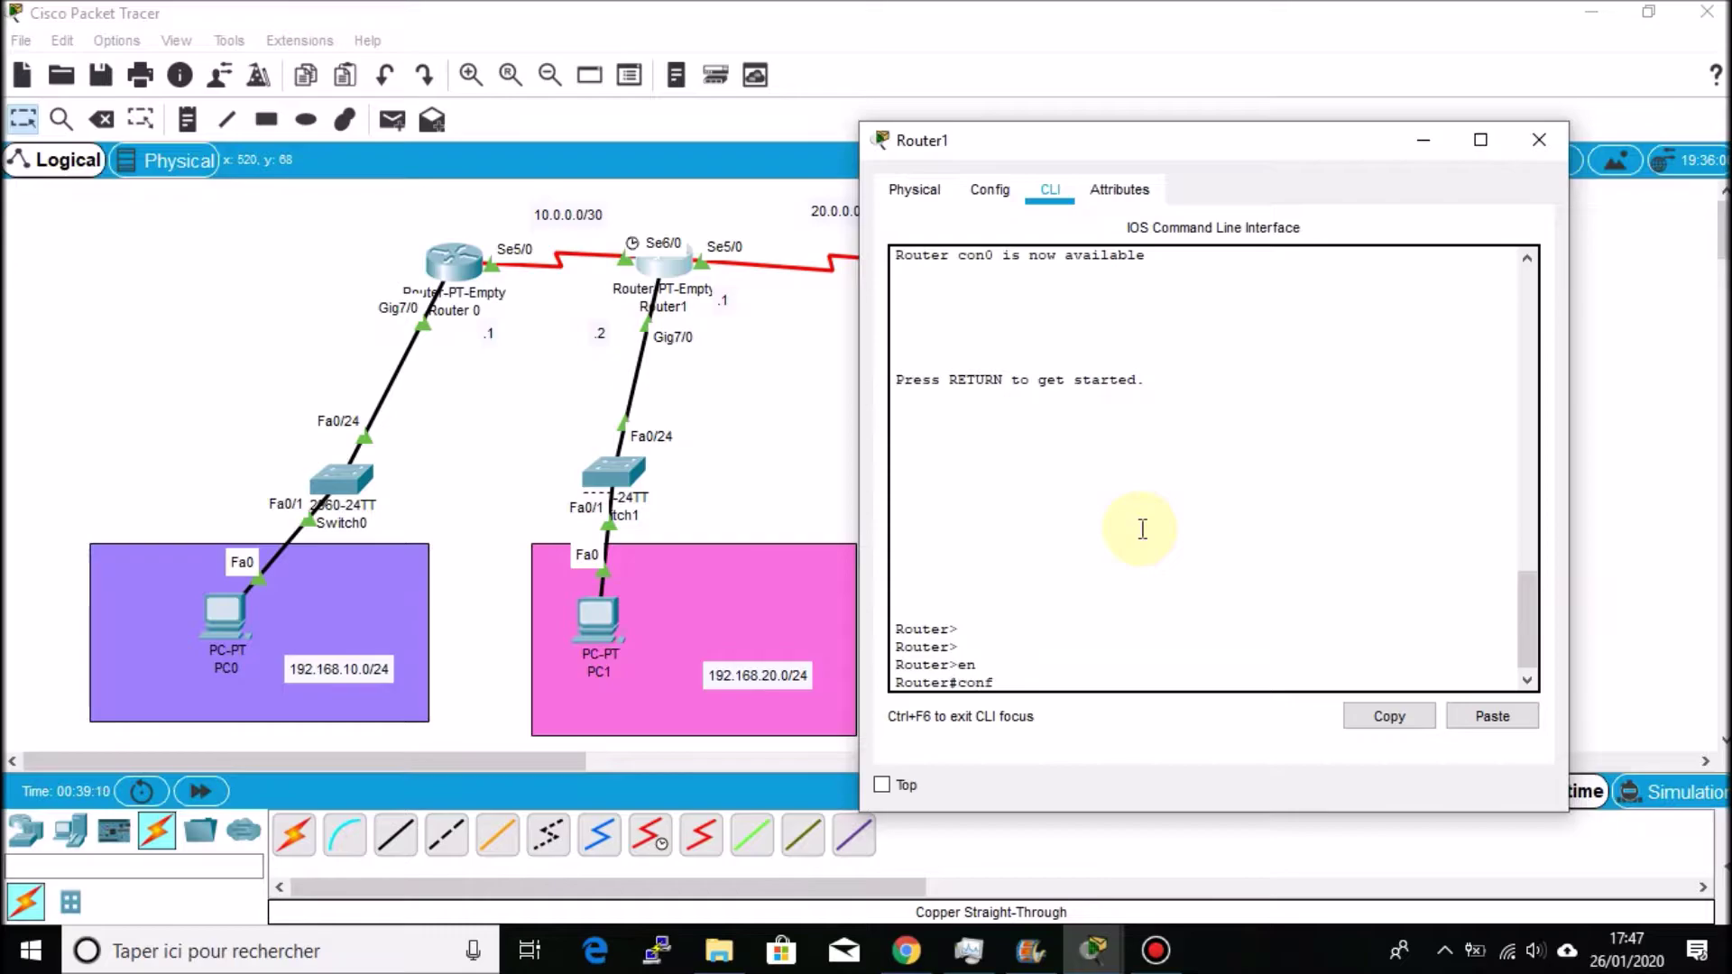
key(Return)
key(Return)
key(Return)
Assign IP address 10.0.0.2 with mask 255.255.255.252 to Router1's interface se6/0 and close the router window
text(int se)
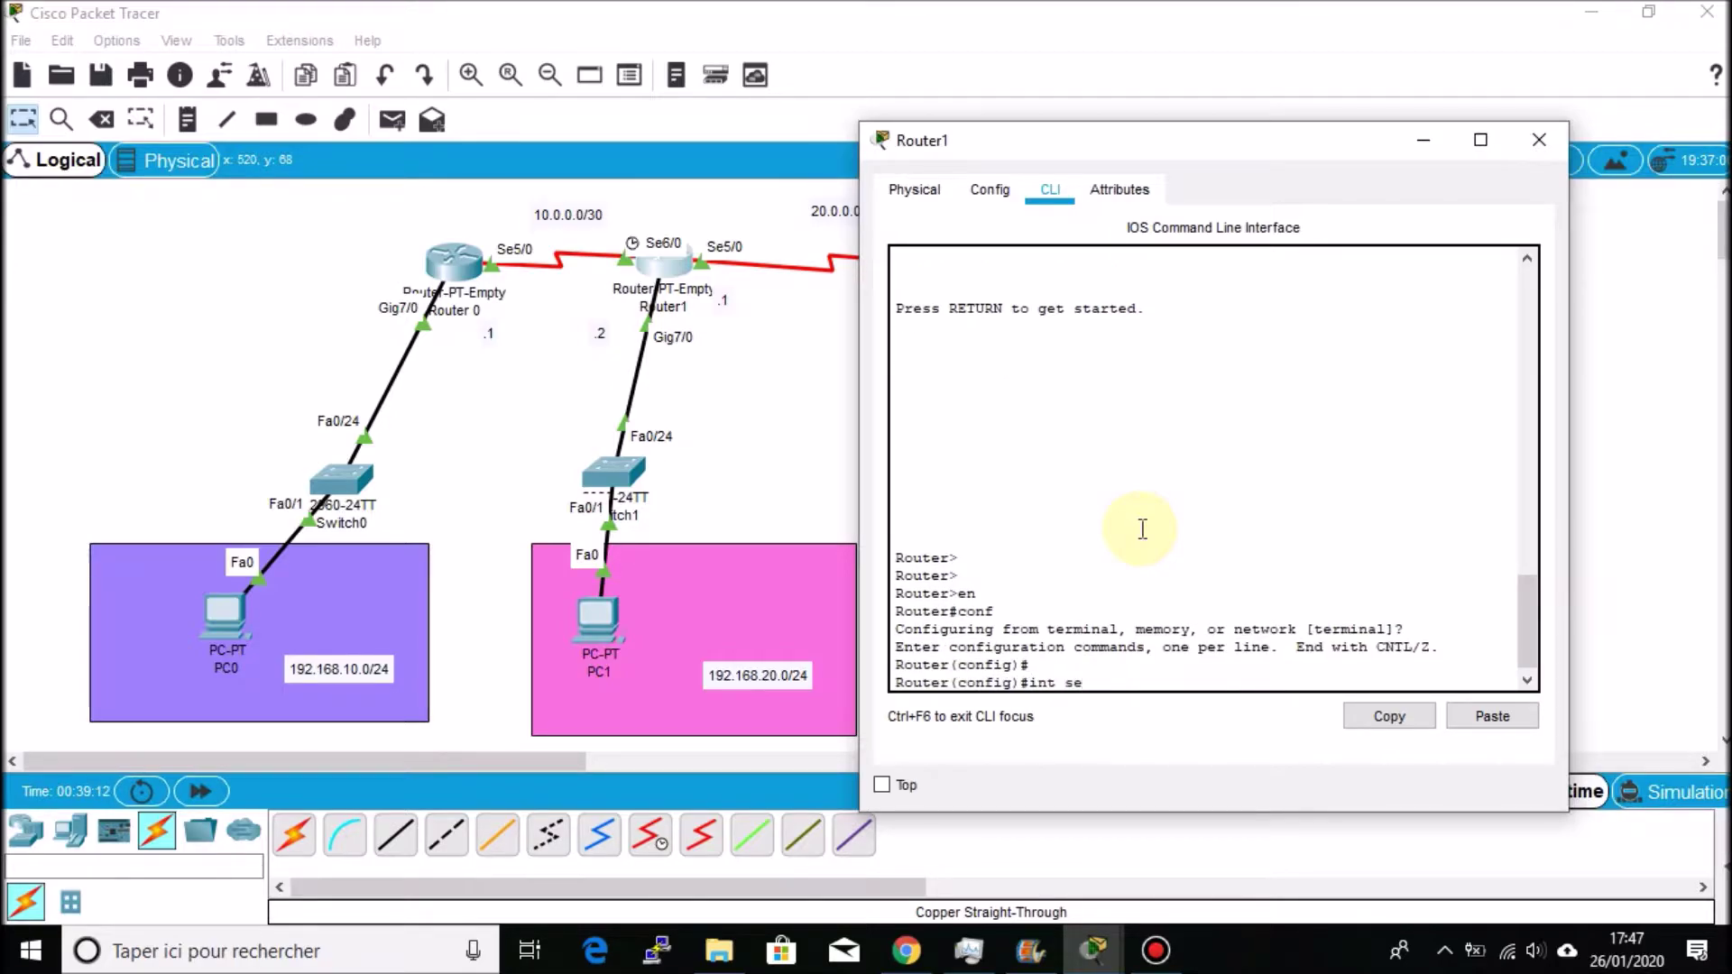
text(6/0)
key(Return)
text(ip add)
key(Tab)
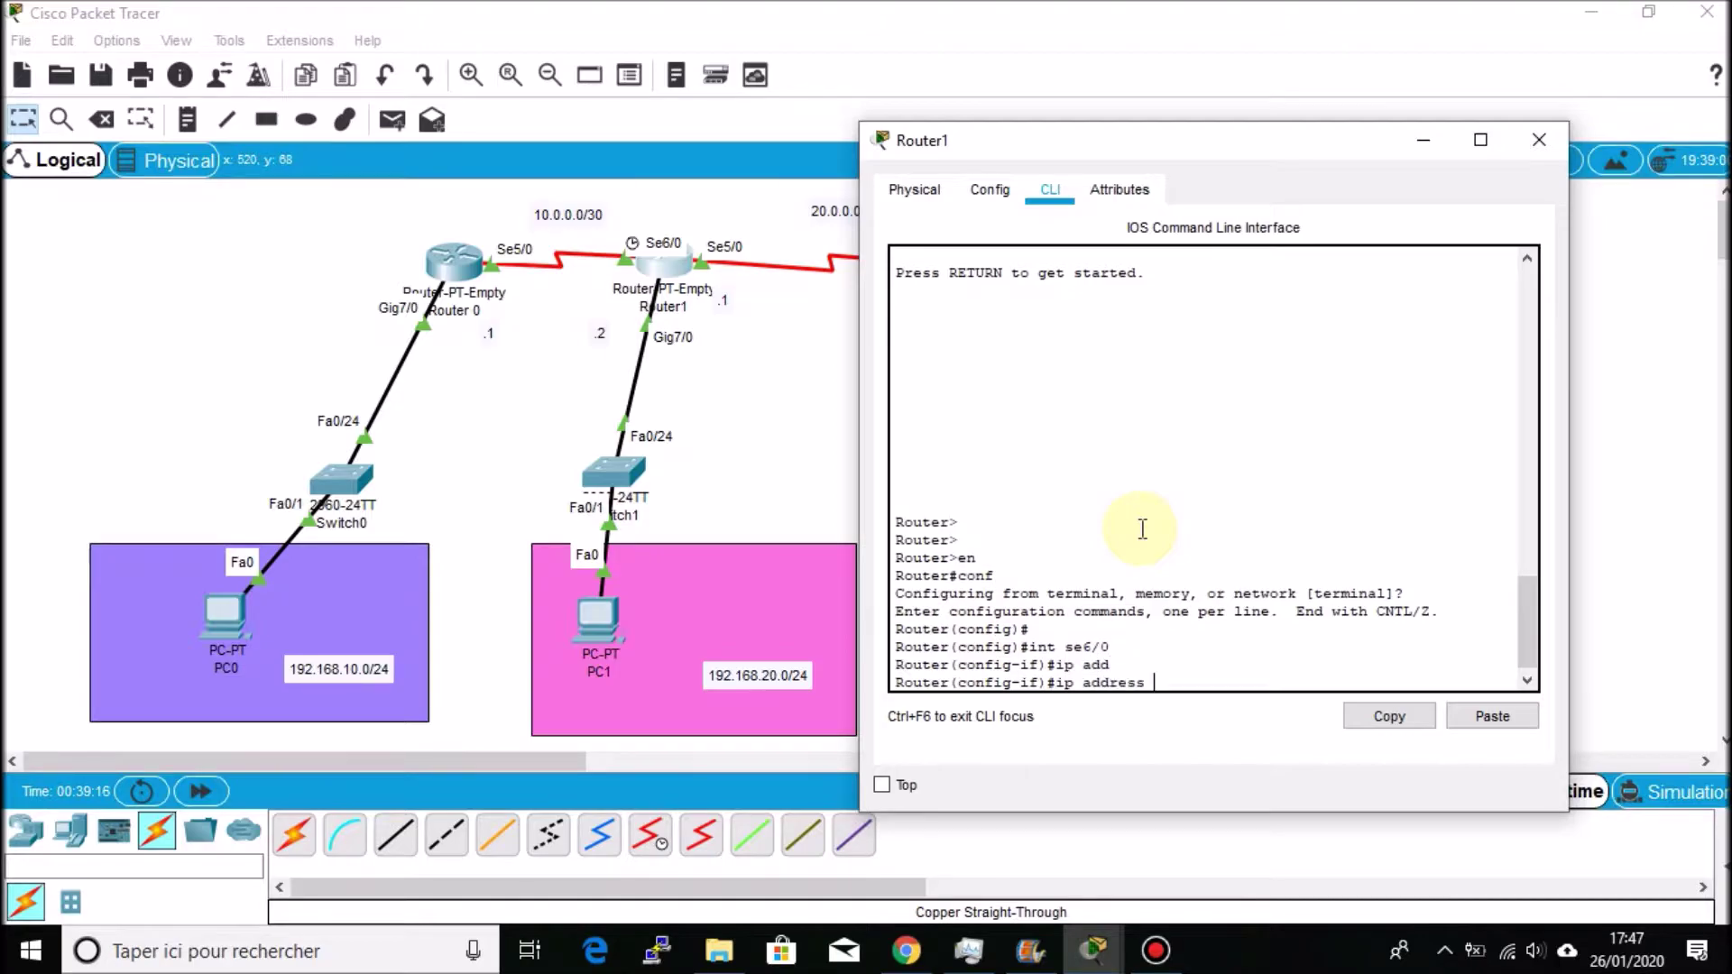
text(10.0.0.2 255.255.255.252)
key(Return)
key(Return)
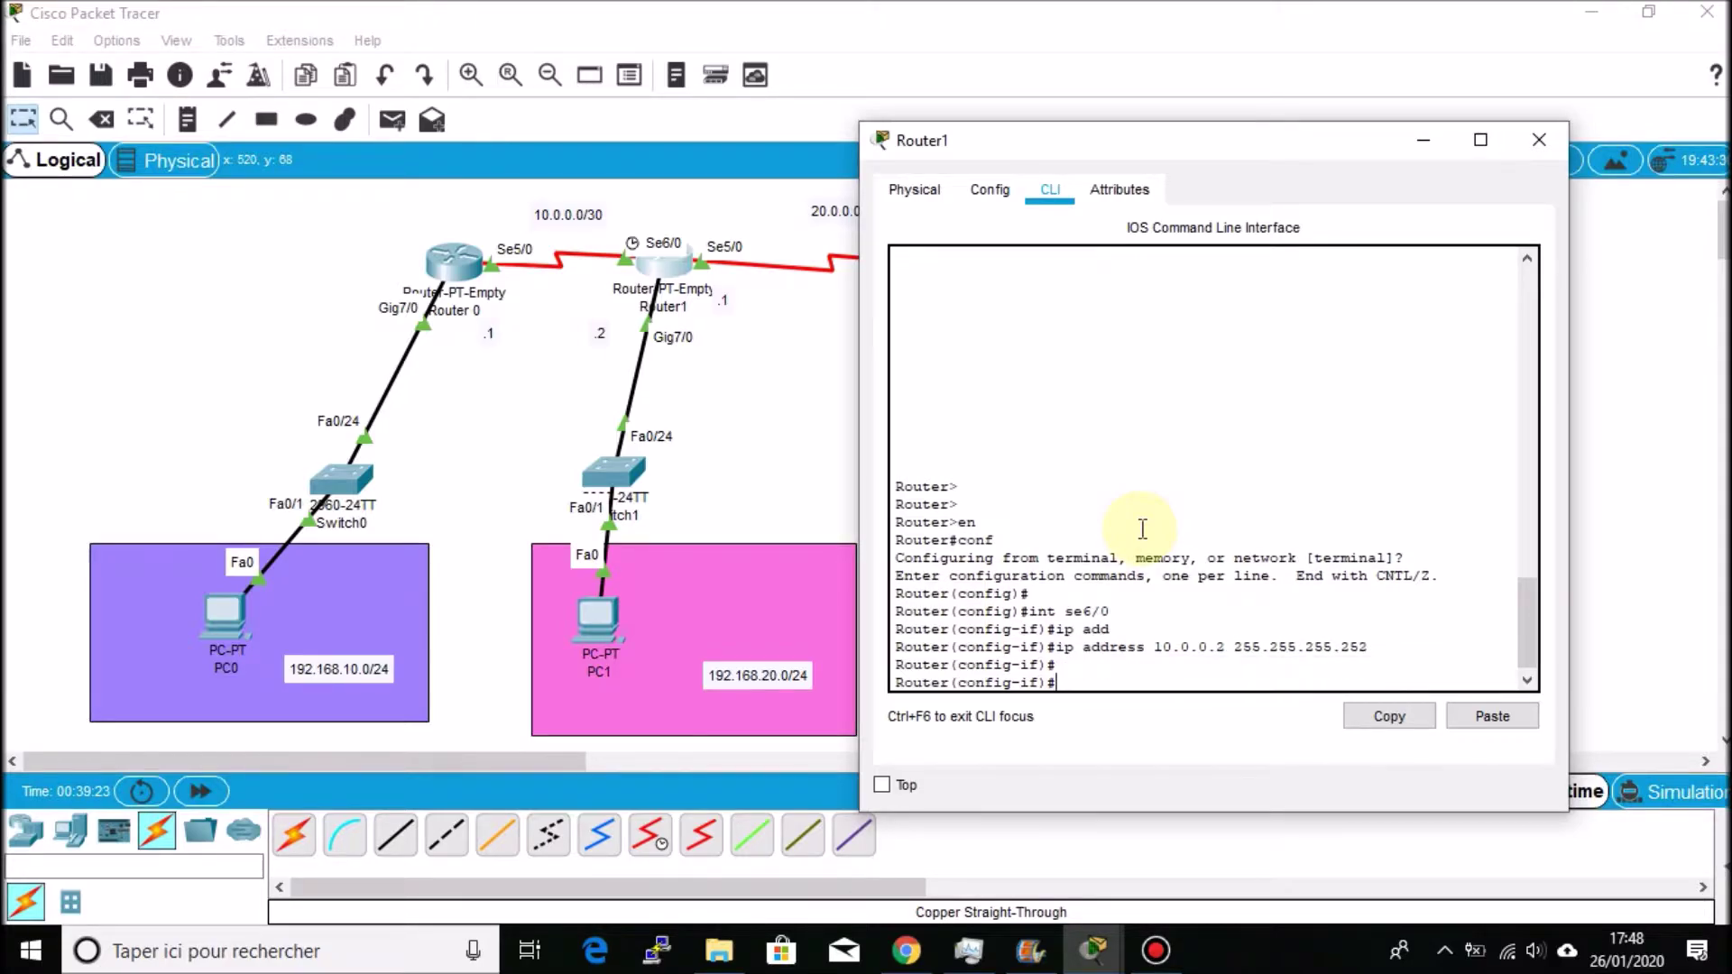
key(alt+F4)
Configure Router1's Serial5/0 with IP address 20.0.0.1 and subnet mask 255.255.255.252 in its graphical configuration, and minimize the window
click(677, 279)
drag(867, 127, 1114, 139)
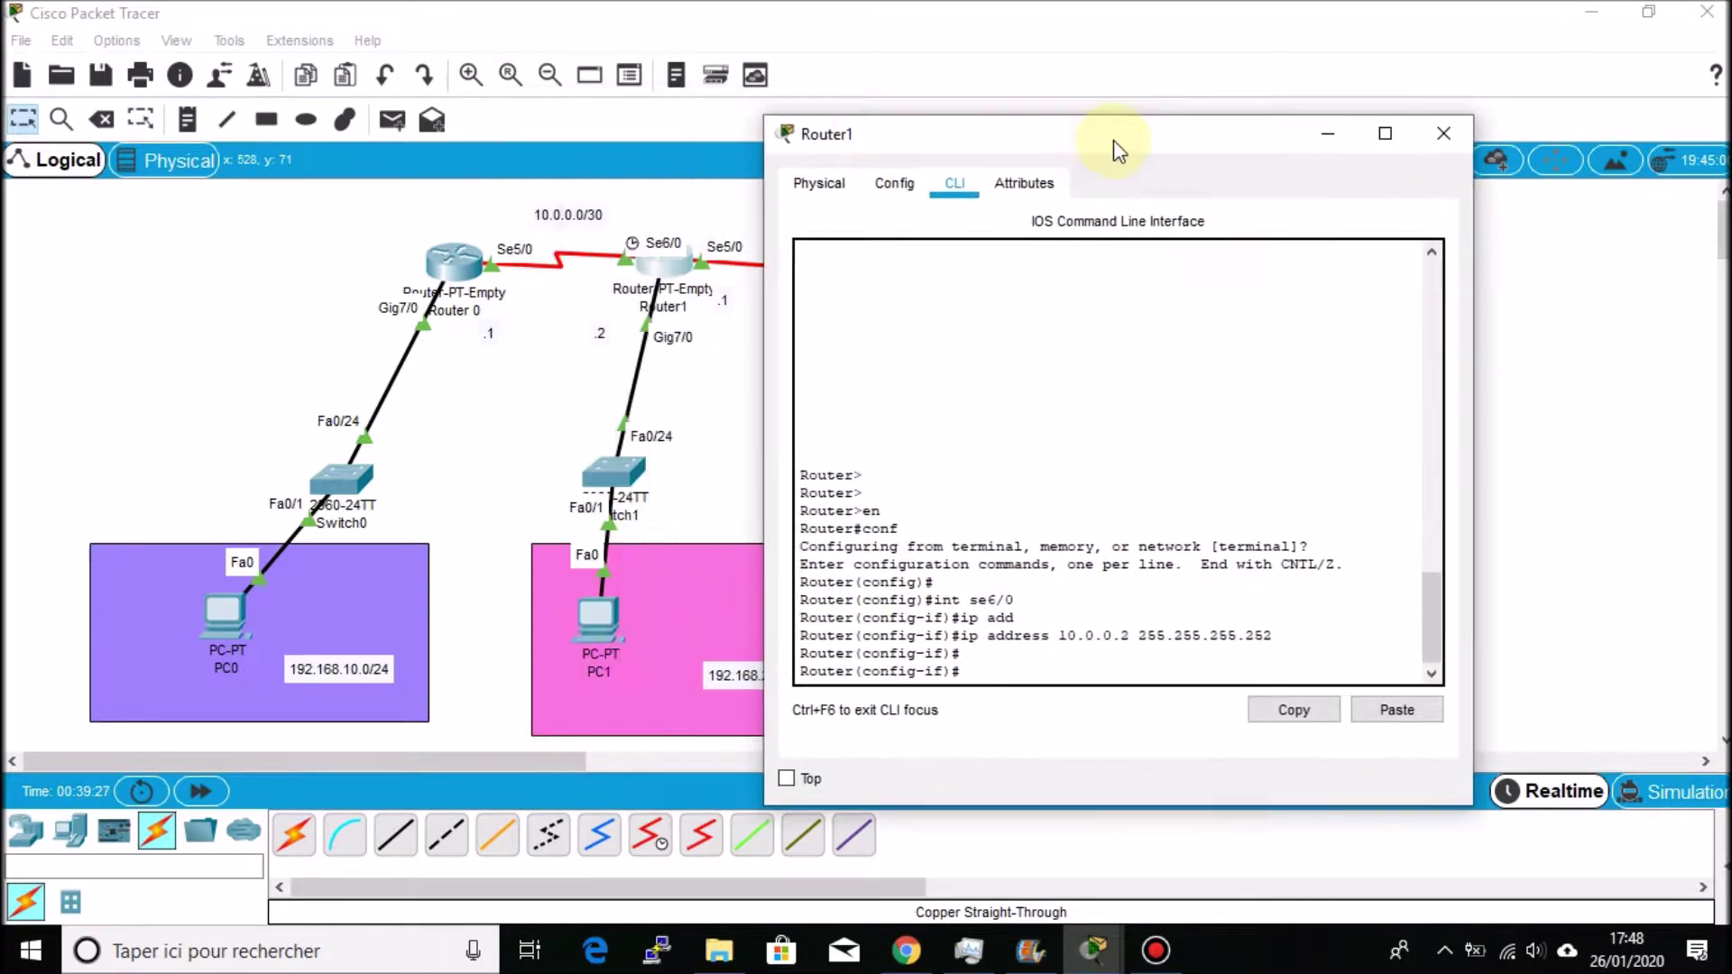
click(892, 184)
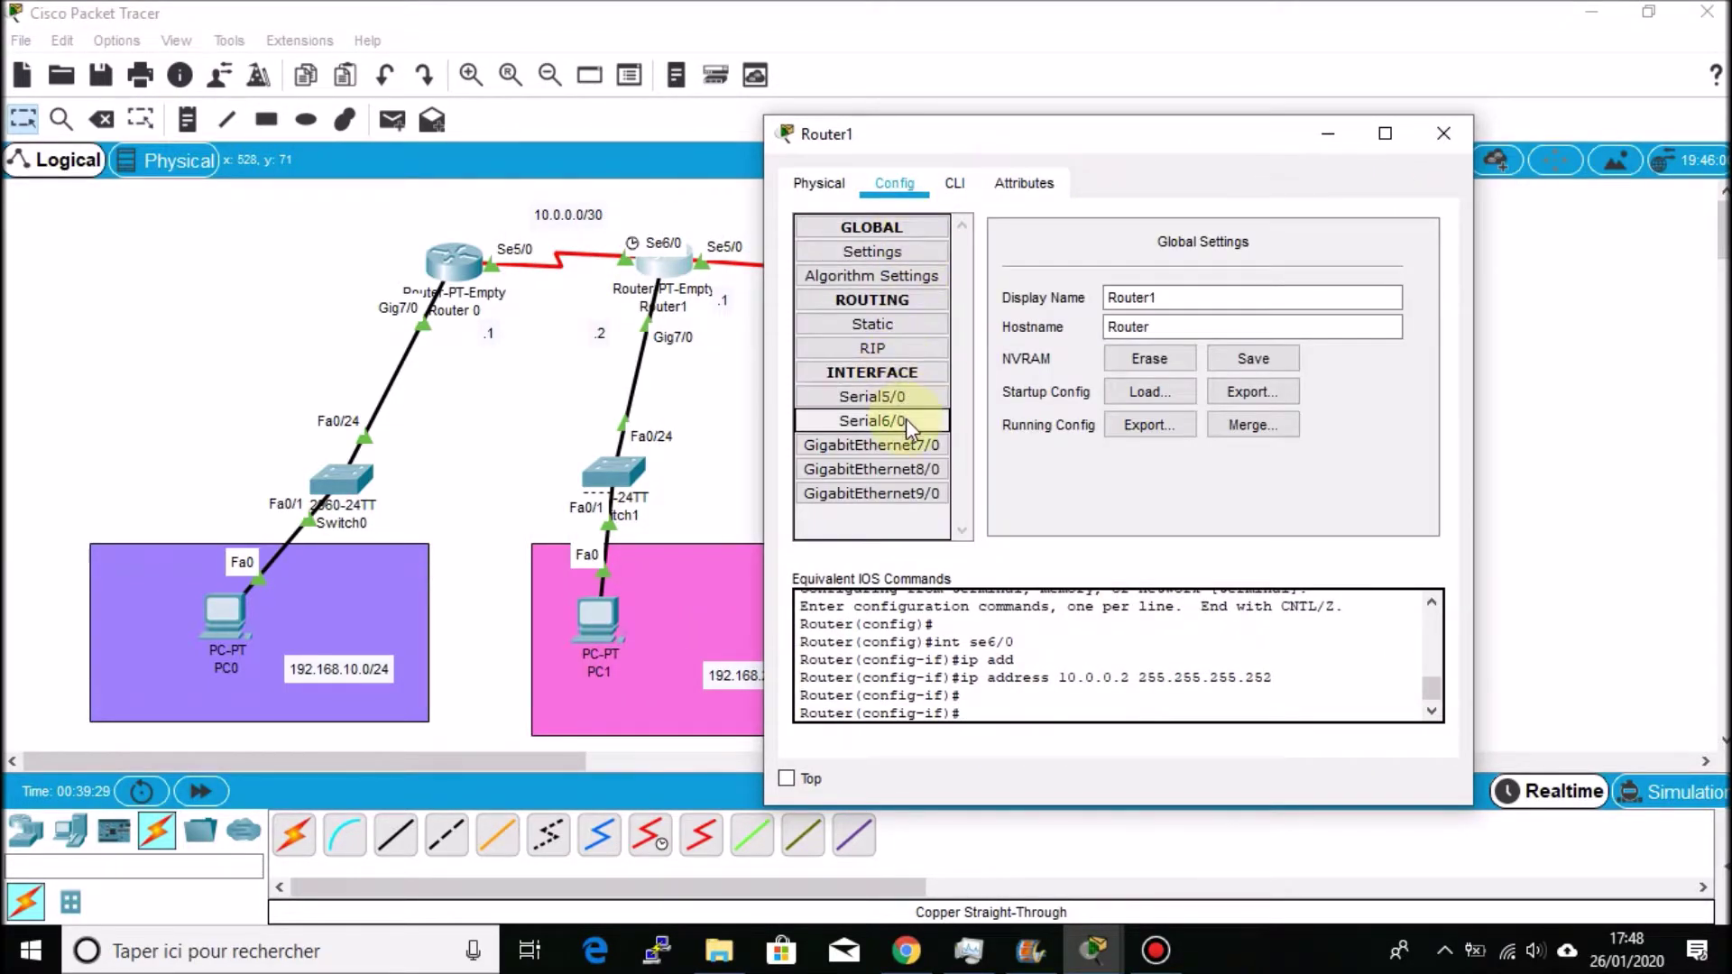
click(912, 396)
click(1261, 354)
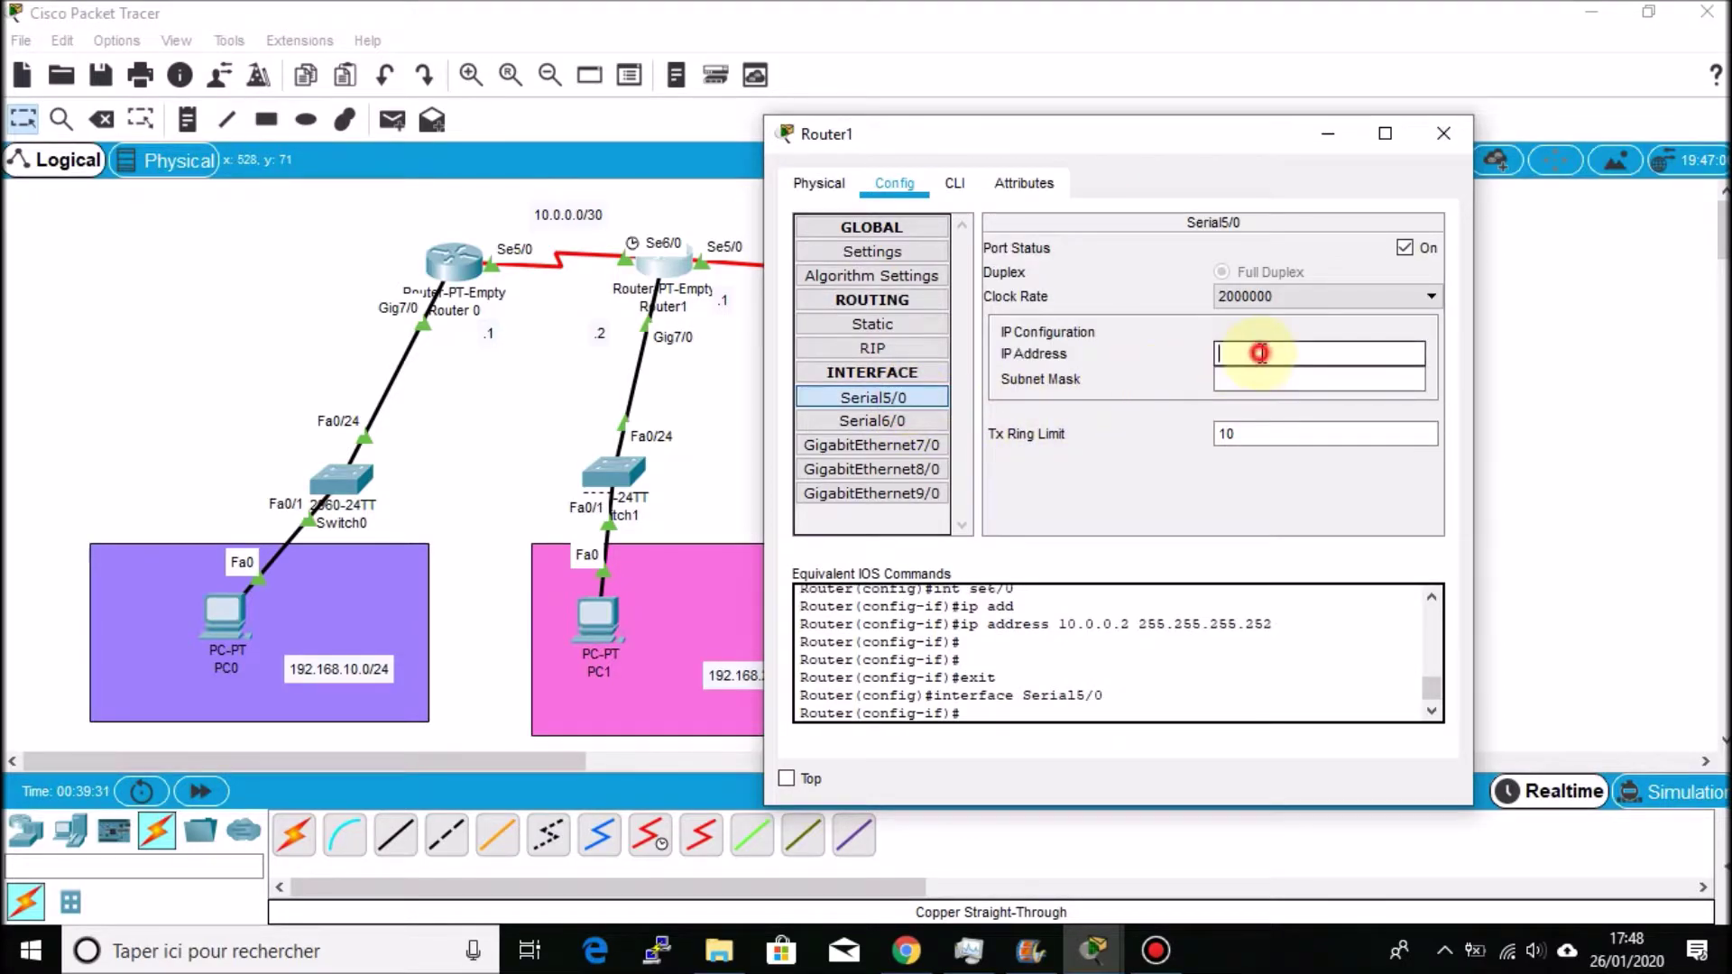
drag(1254, 147, 1468, 256)
text(20)
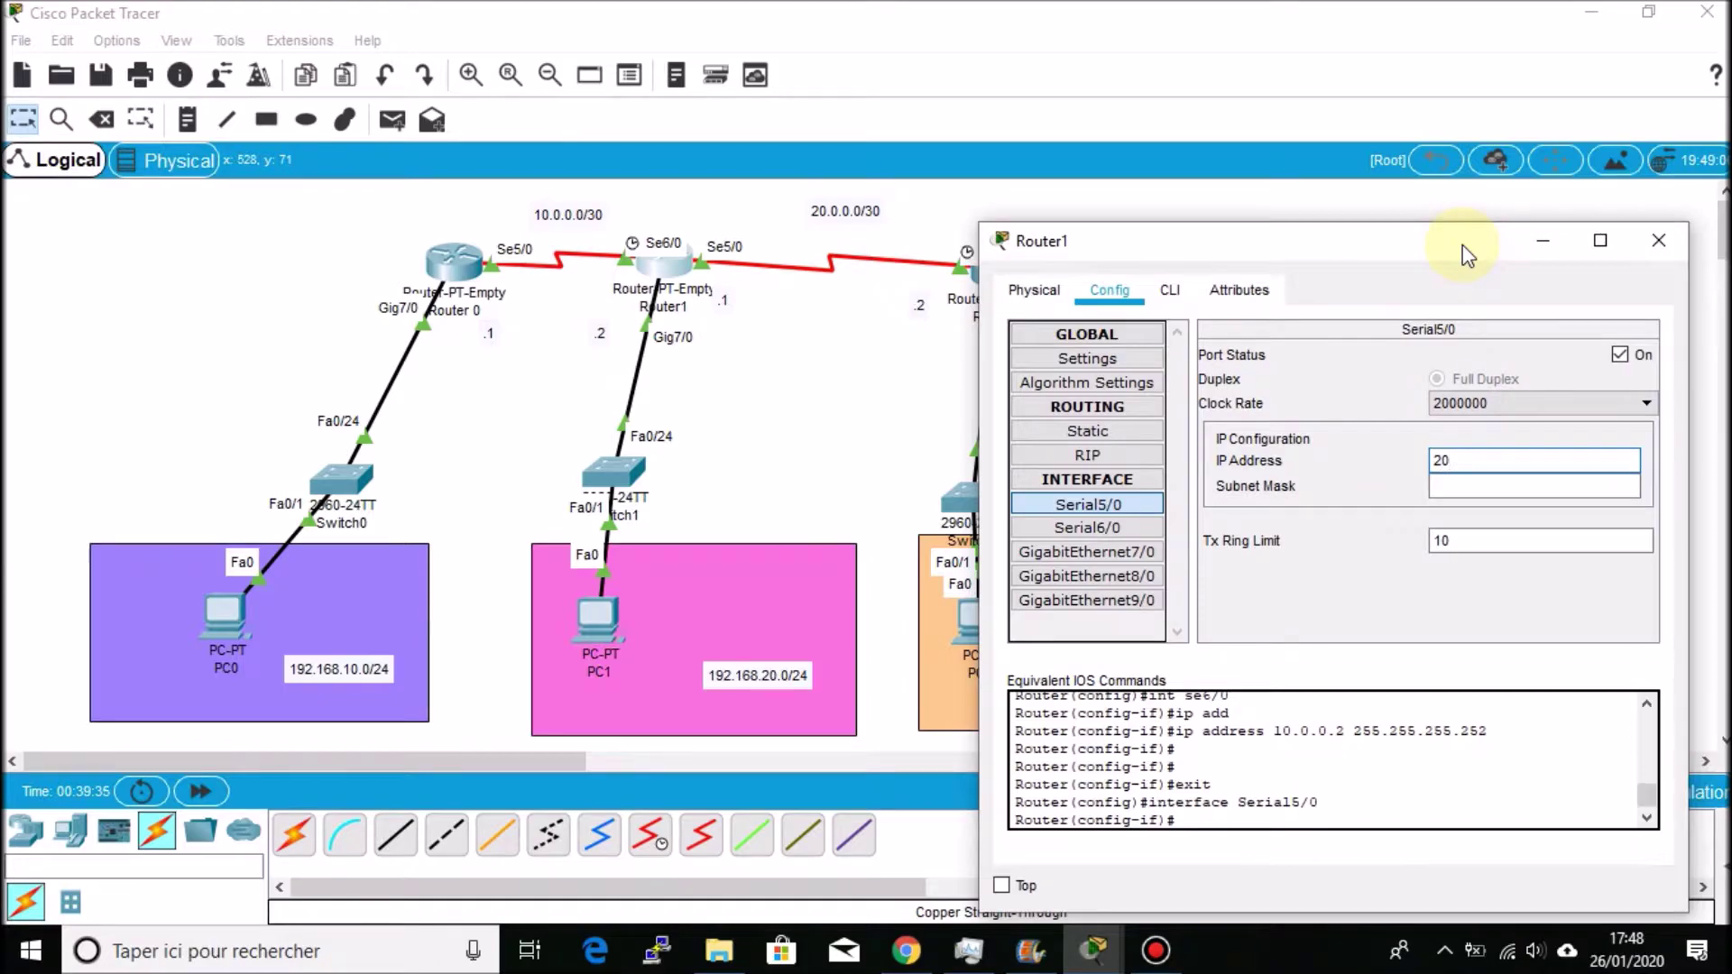
text(.0.0)
key(Tab)
text(255.255.255.252)
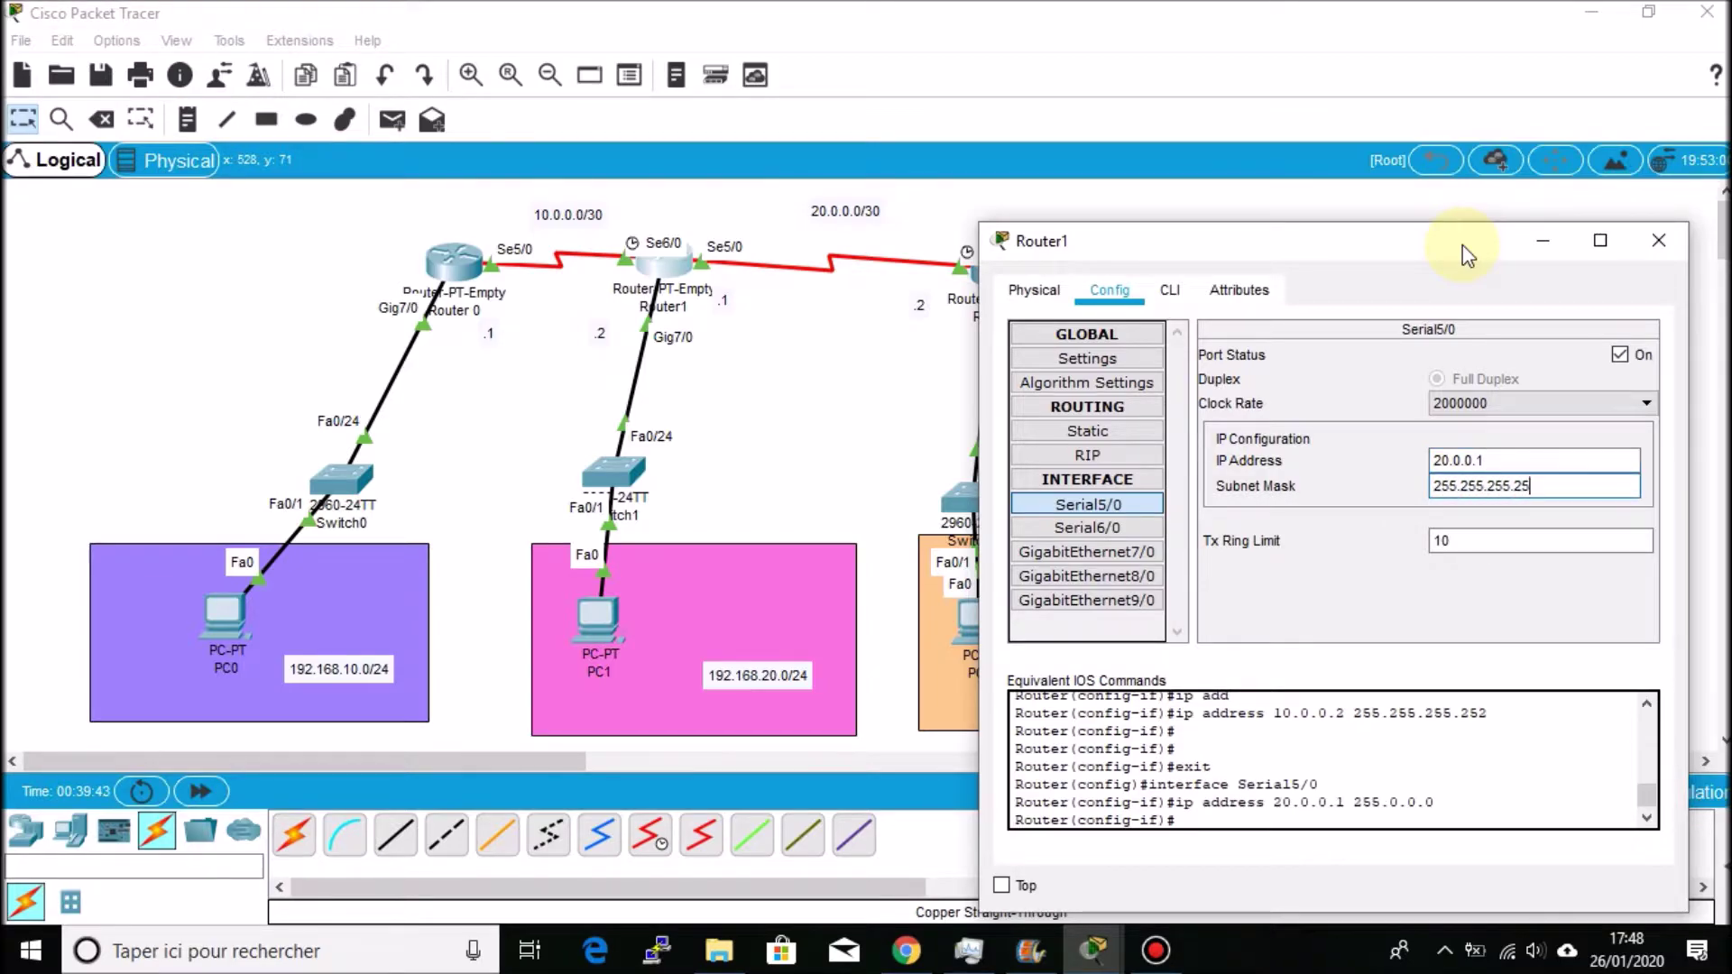
key(Tab)
click(1552, 243)
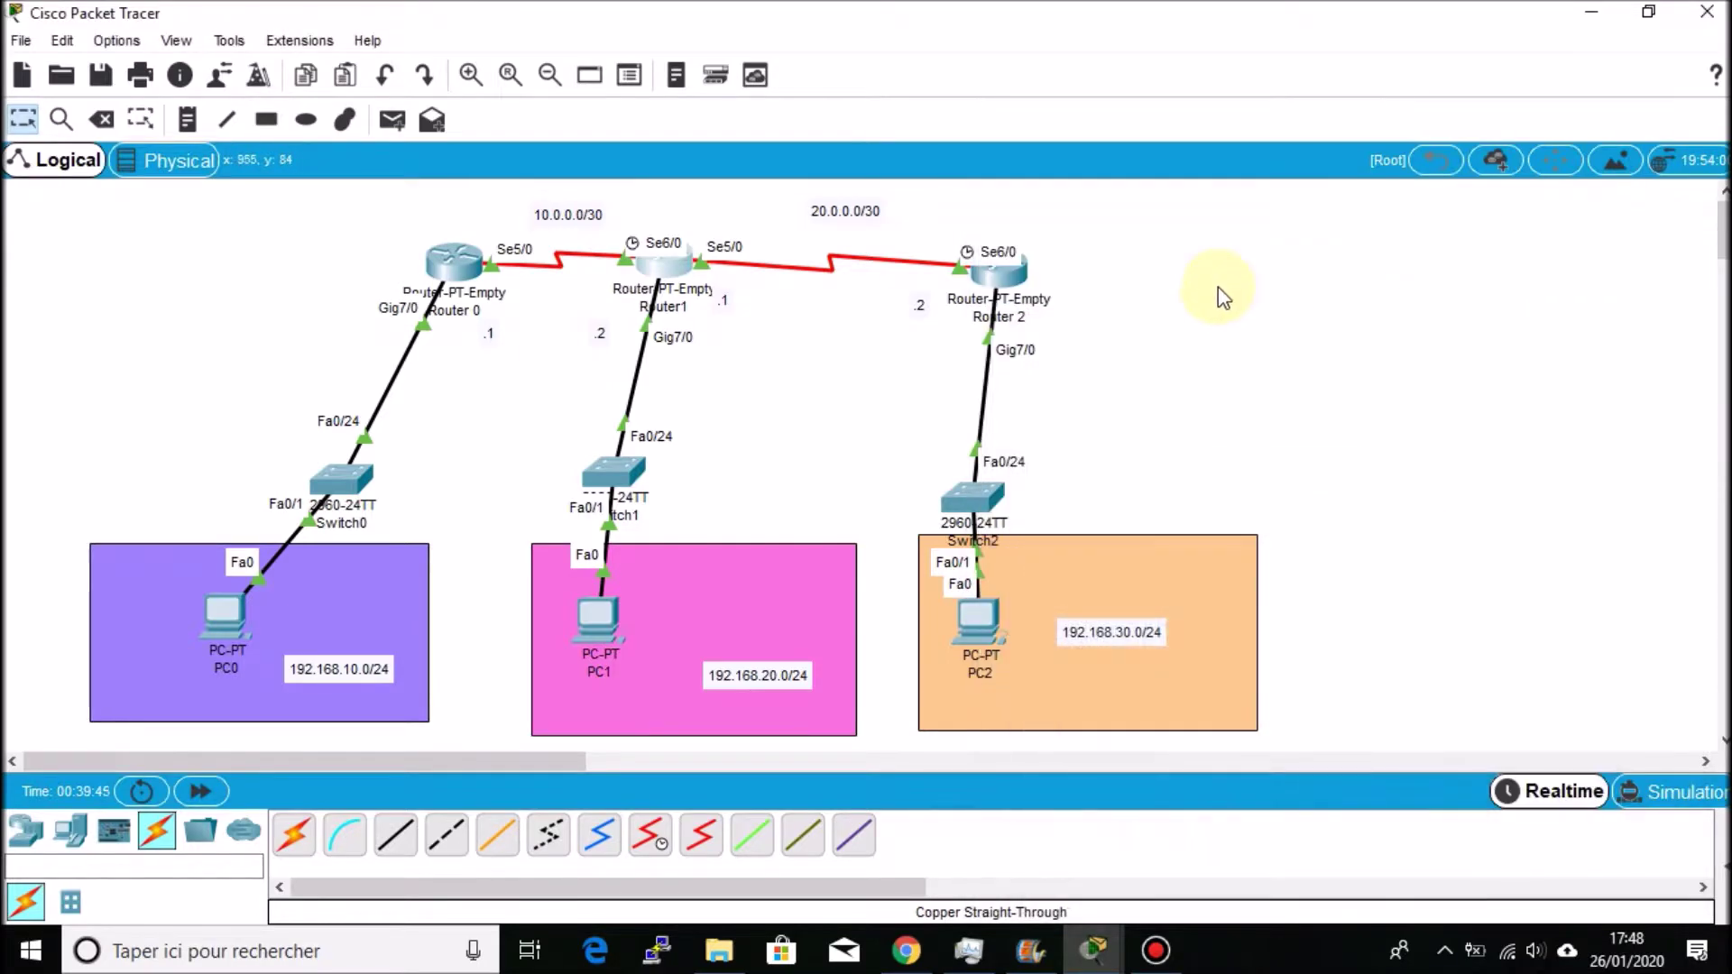
Configure Router 2's Serial6/0 with IP address 20.0.0.2 and subnet mask 255.255.255.252 in its graphical configuration, and close the window
click(1019, 273)
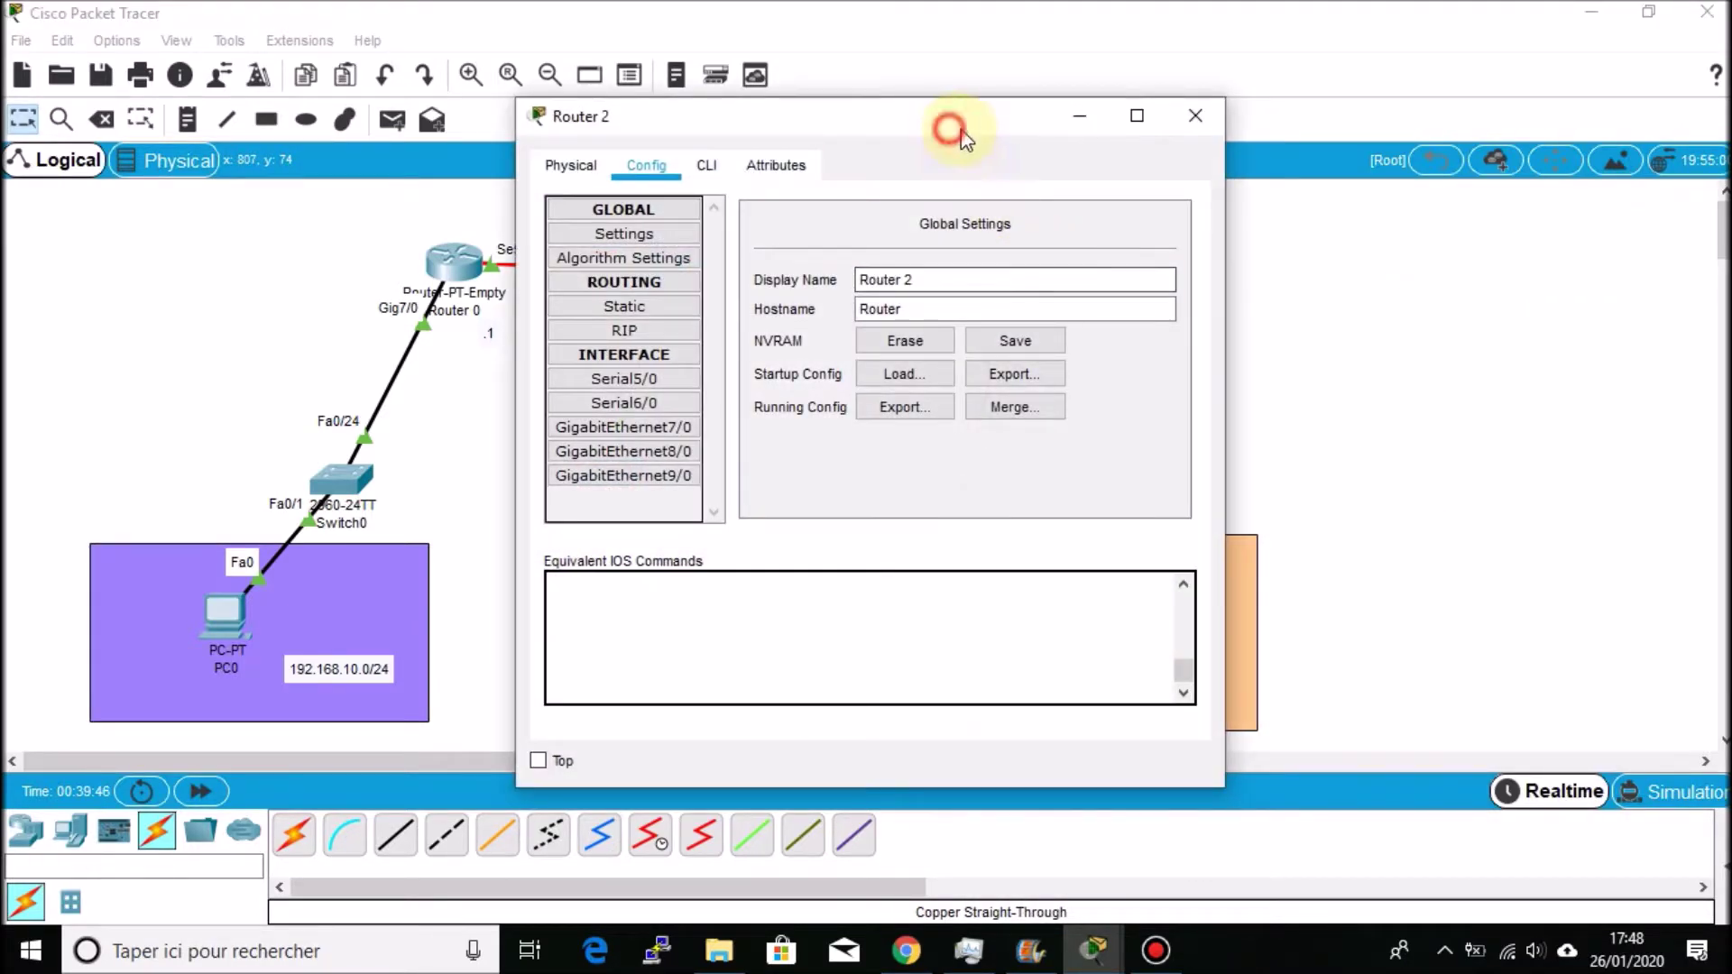
drag(955, 123, 1361, 137)
click(1083, 390)
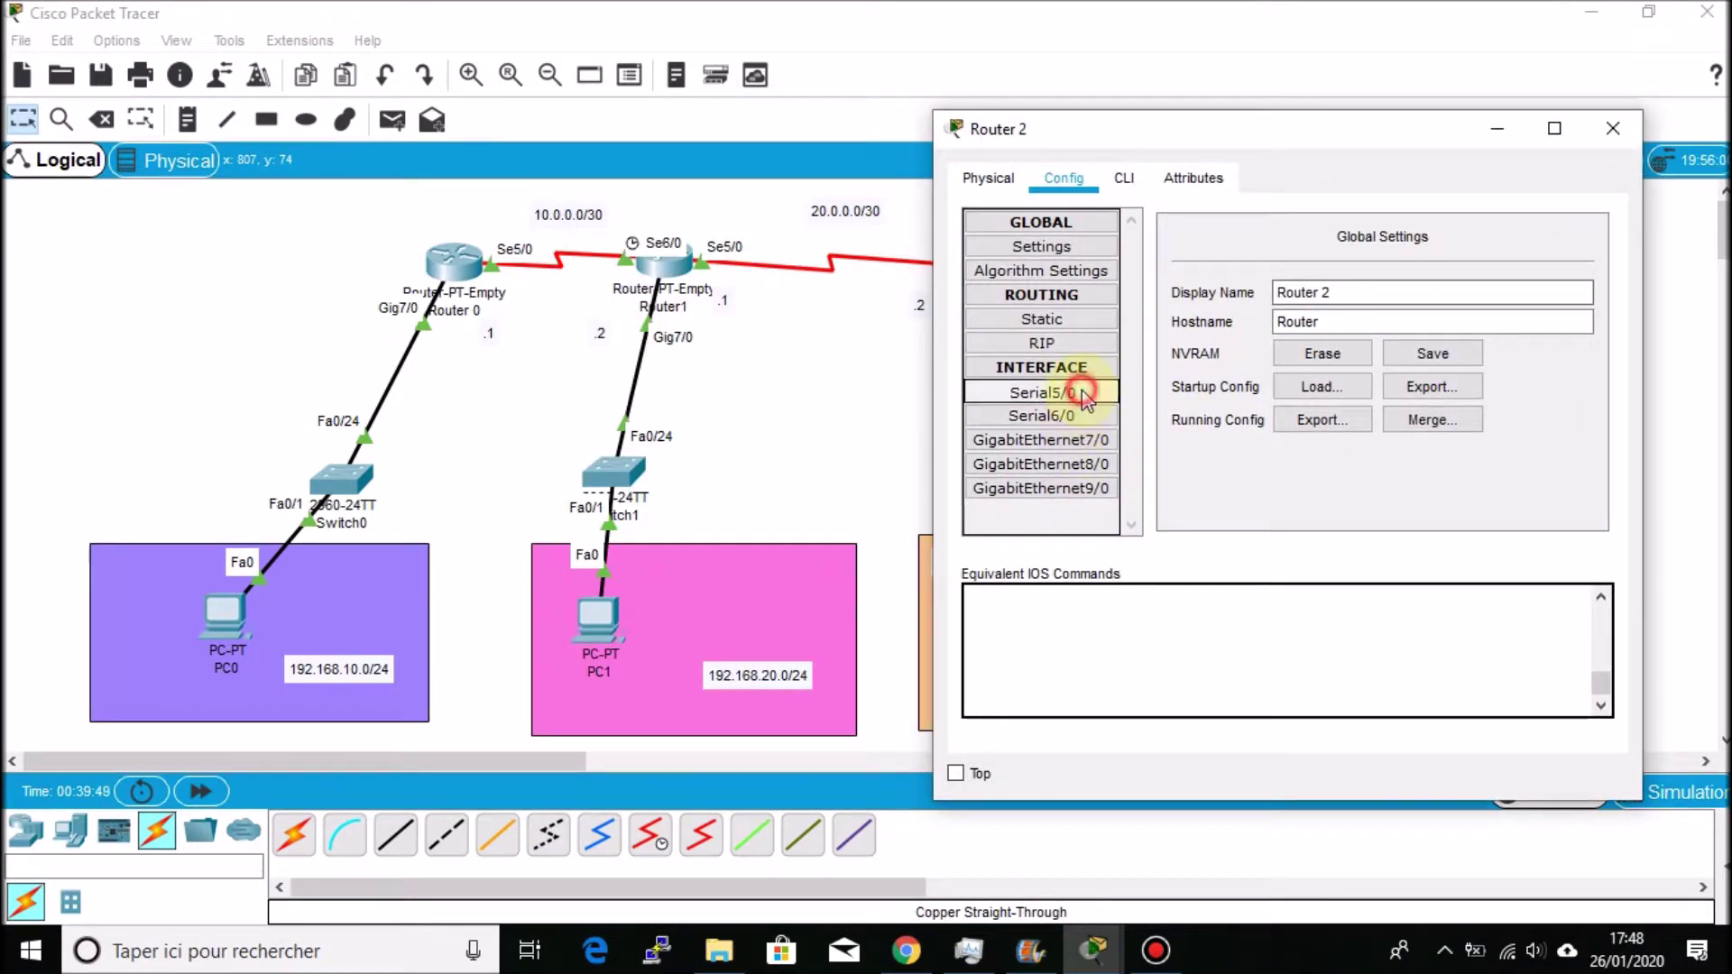
click(1187, 142)
drag(1229, 144, 1262, 200)
click(1078, 472)
click(1448, 405)
text(20.0.0.2)
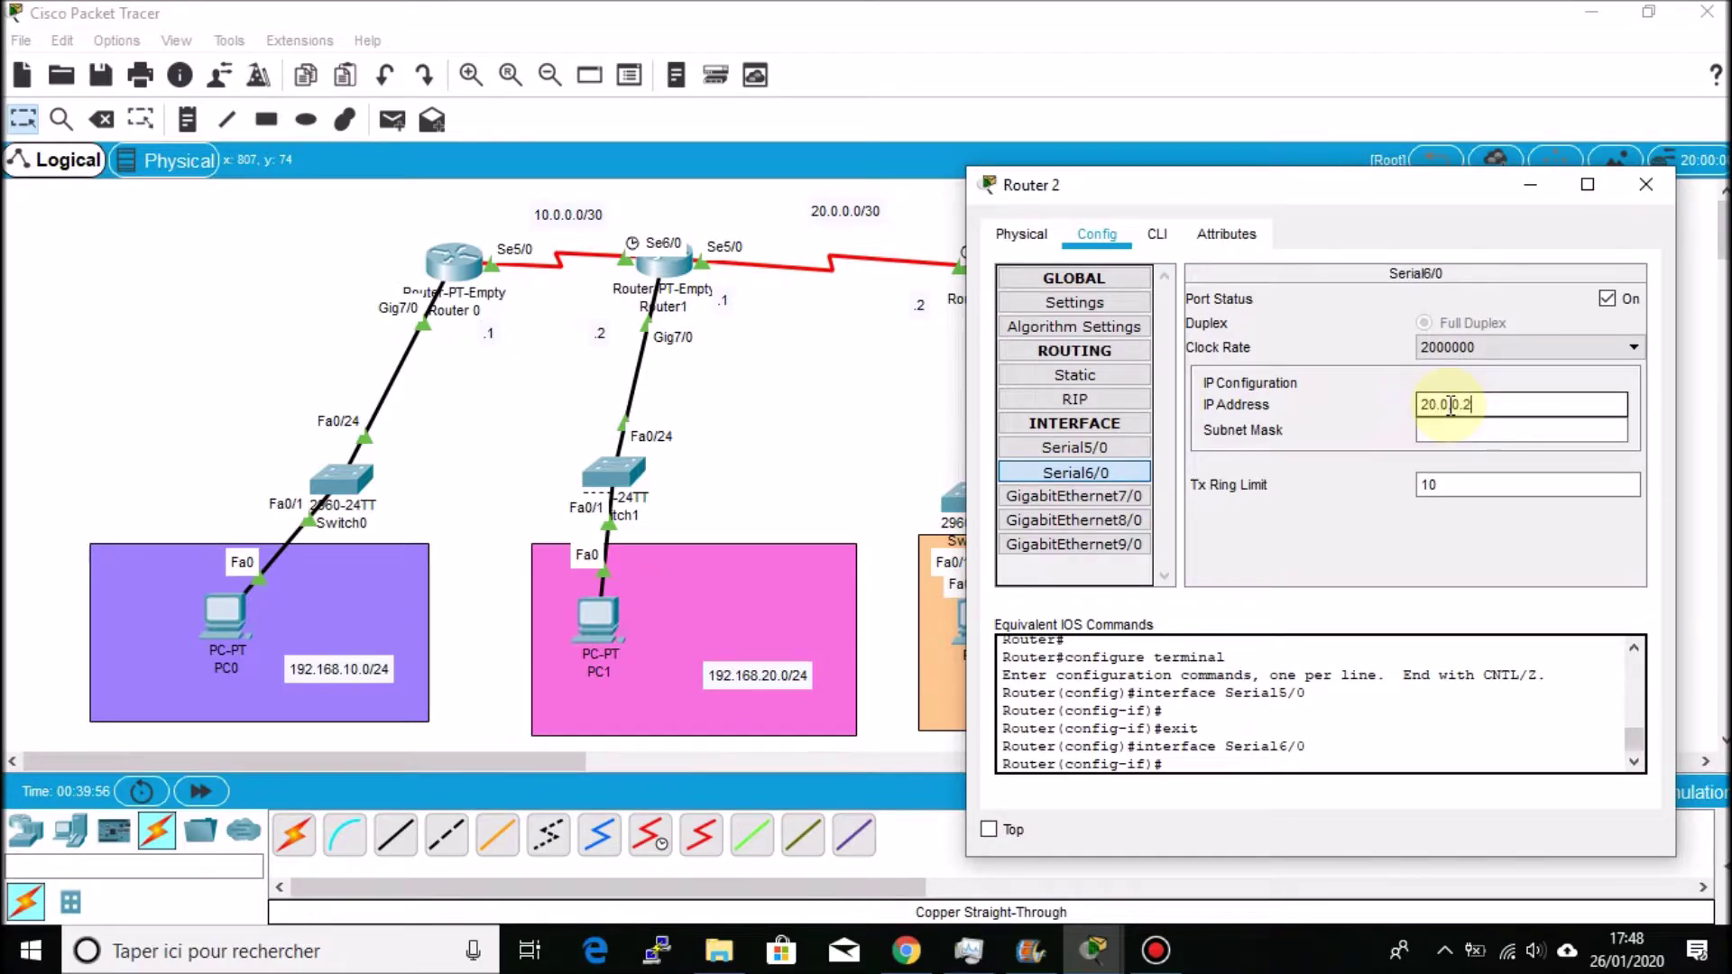
key(Tab)
text(255.255.255.252)
key(Tab)
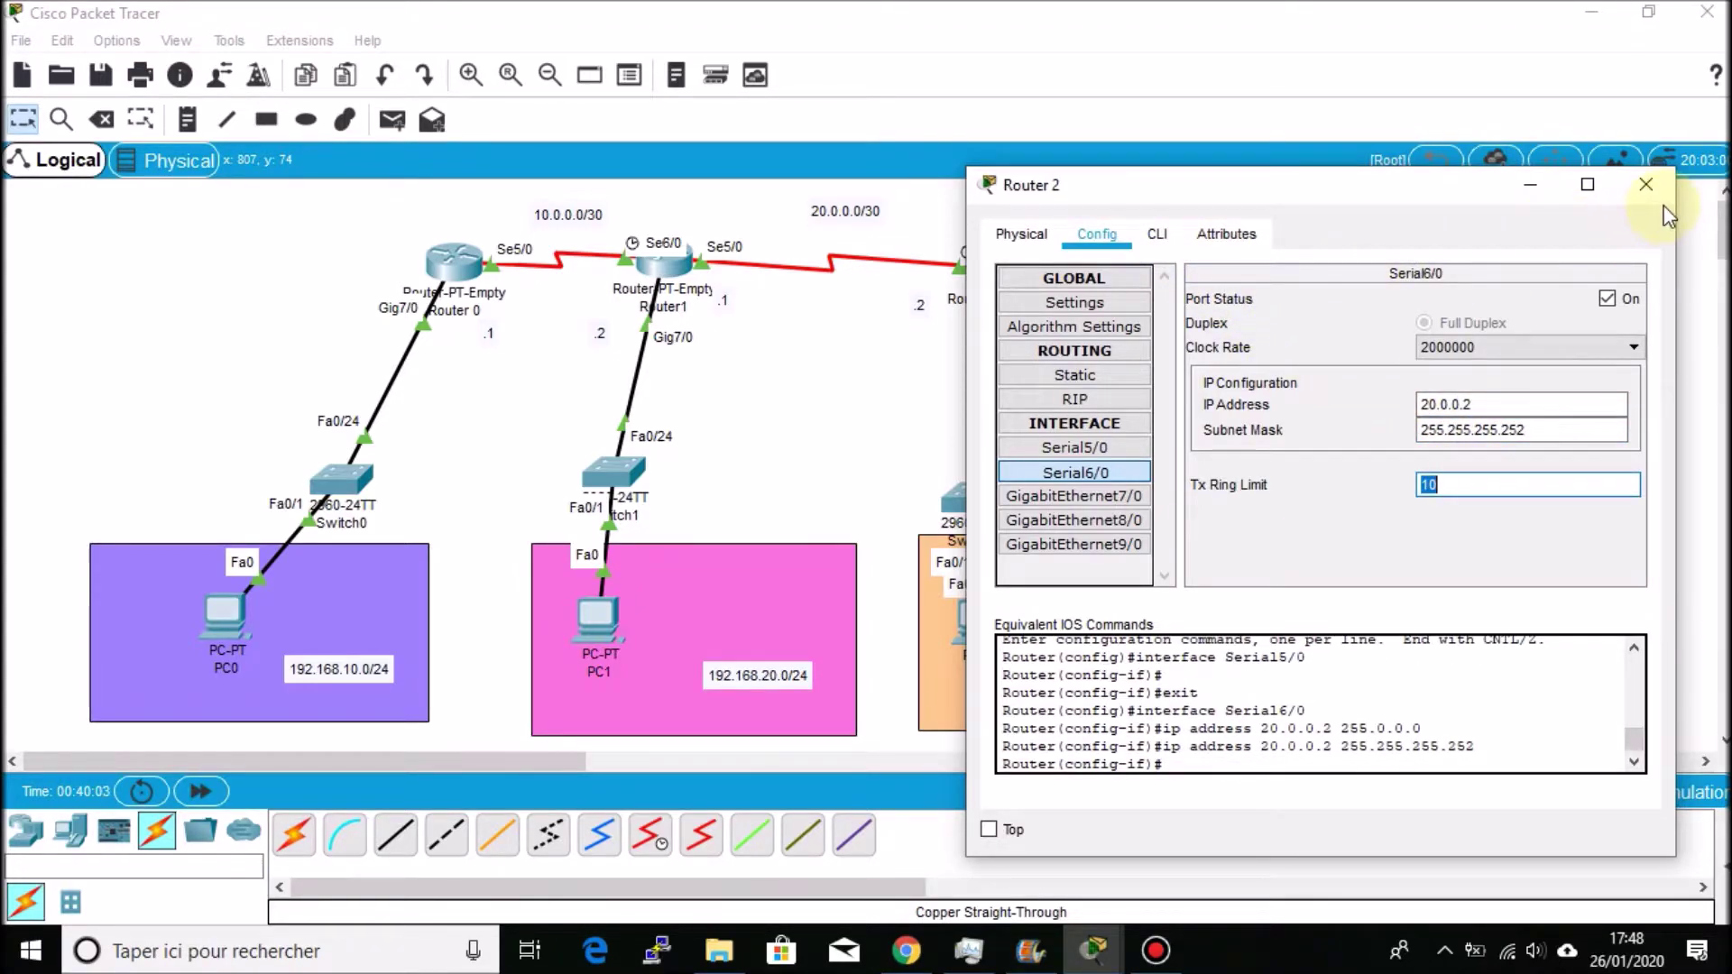
click(1645, 184)
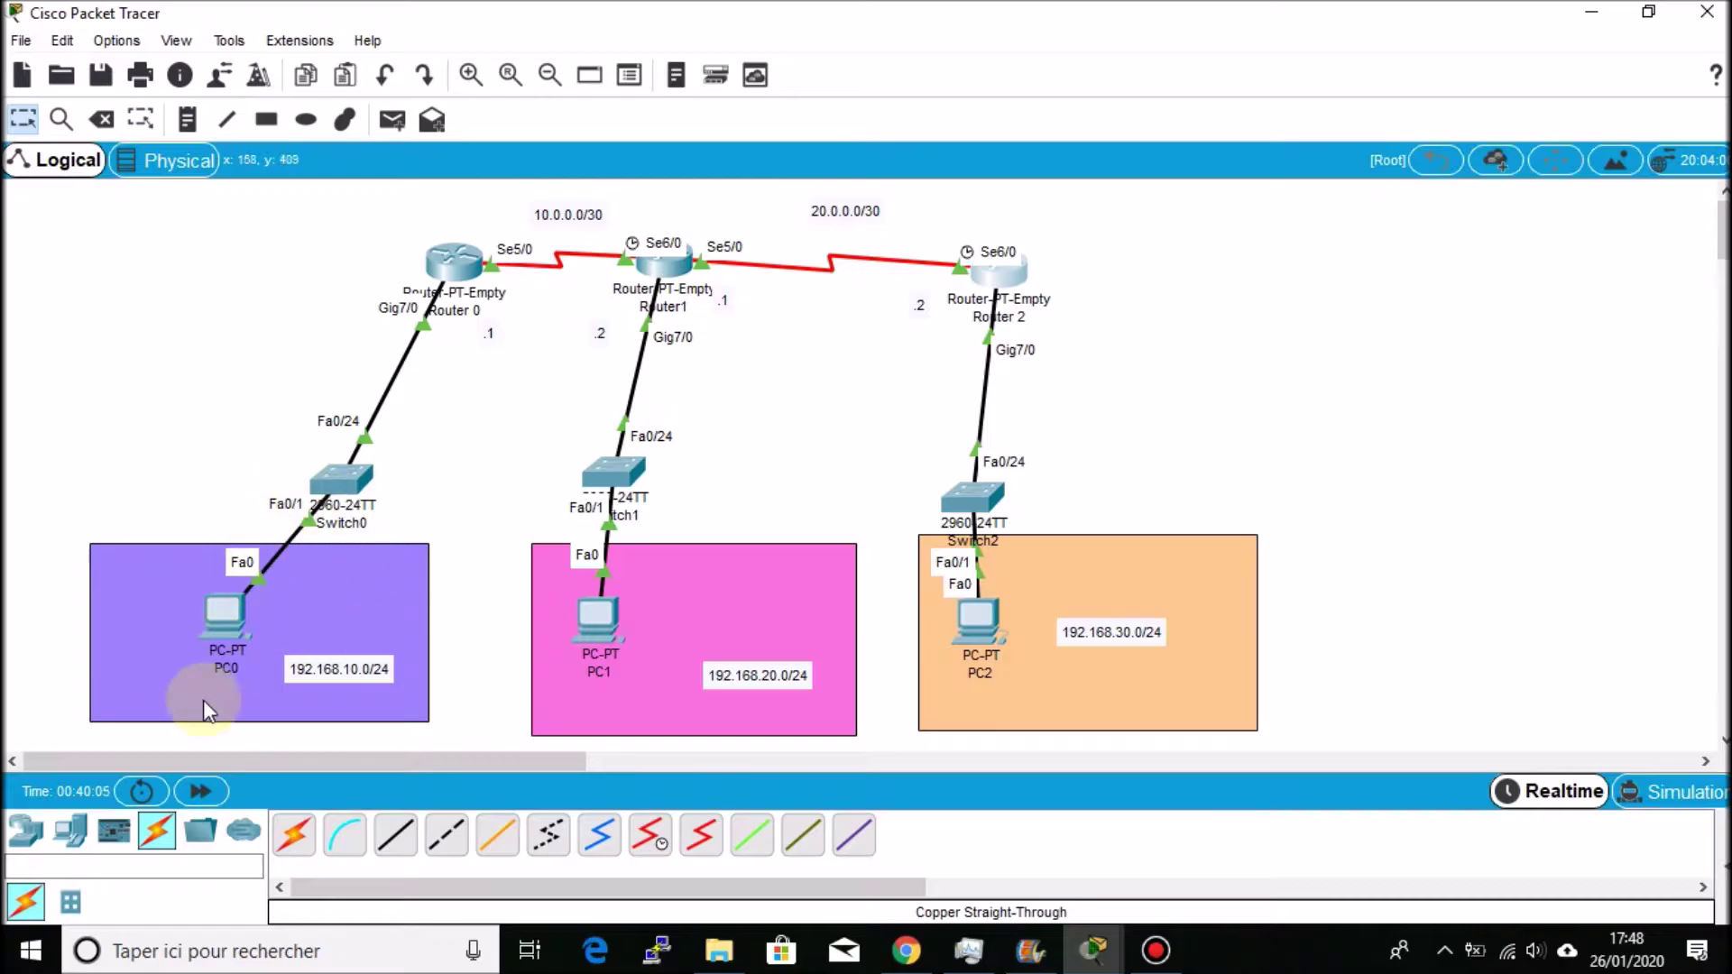
Ping 10.0.0.1 from PC0's command prompt and stop the ping before it completes
click(447, 259)
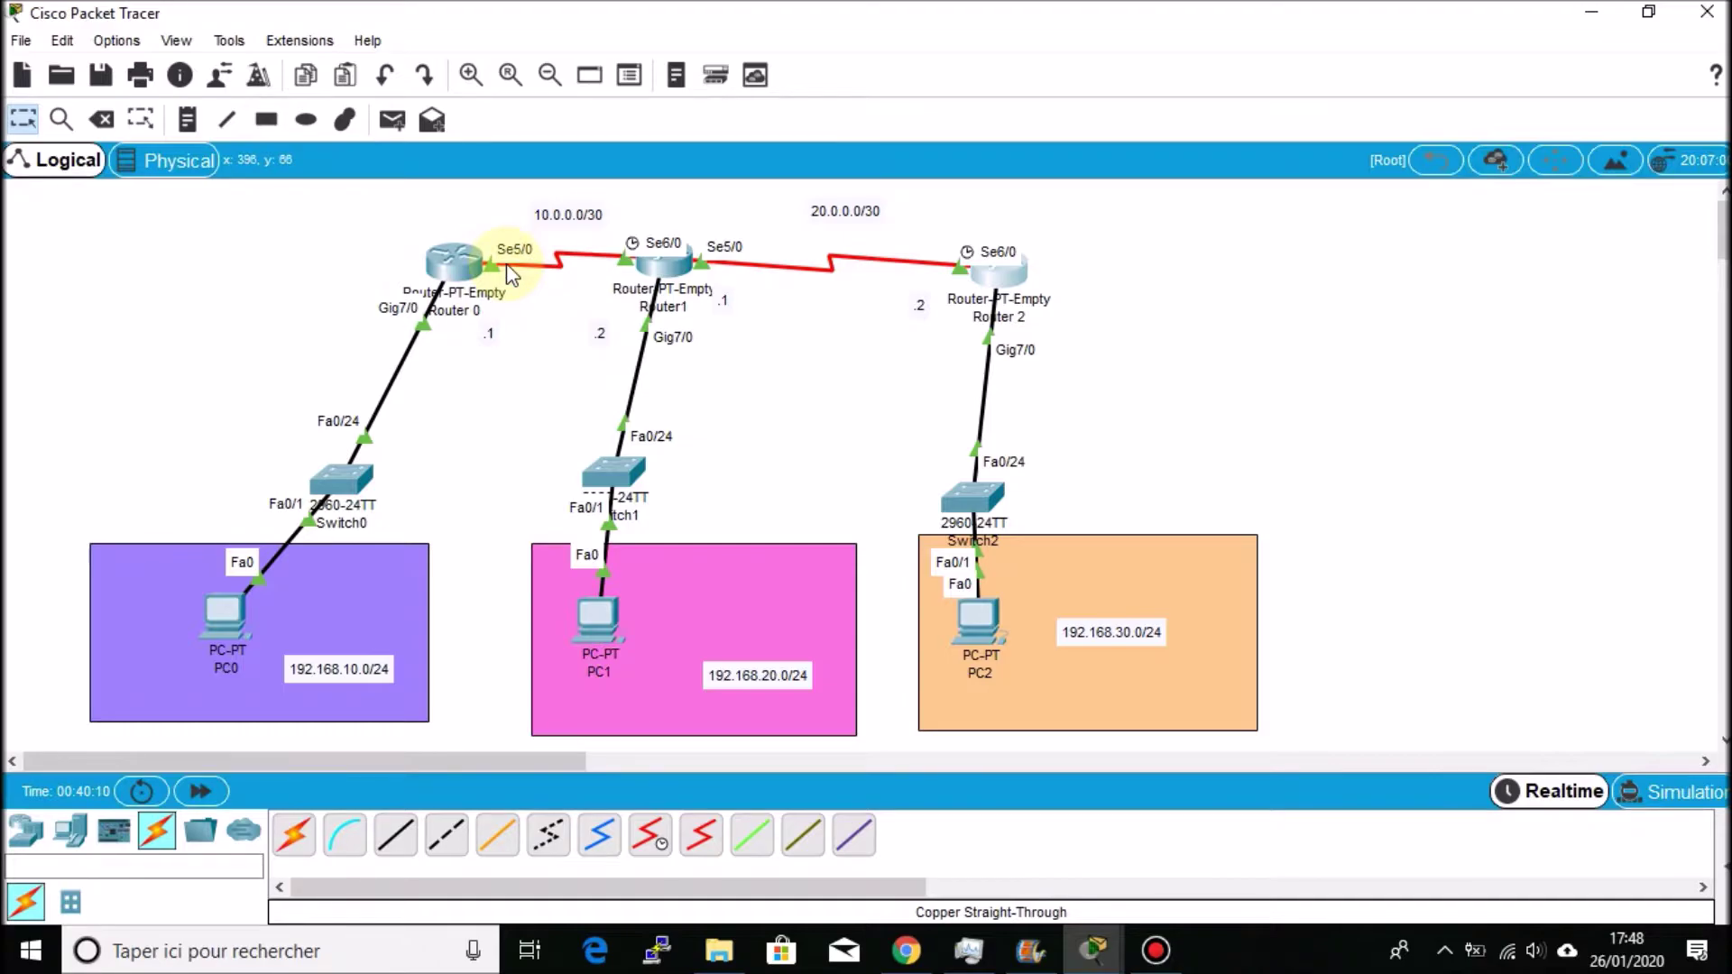
click(210, 621)
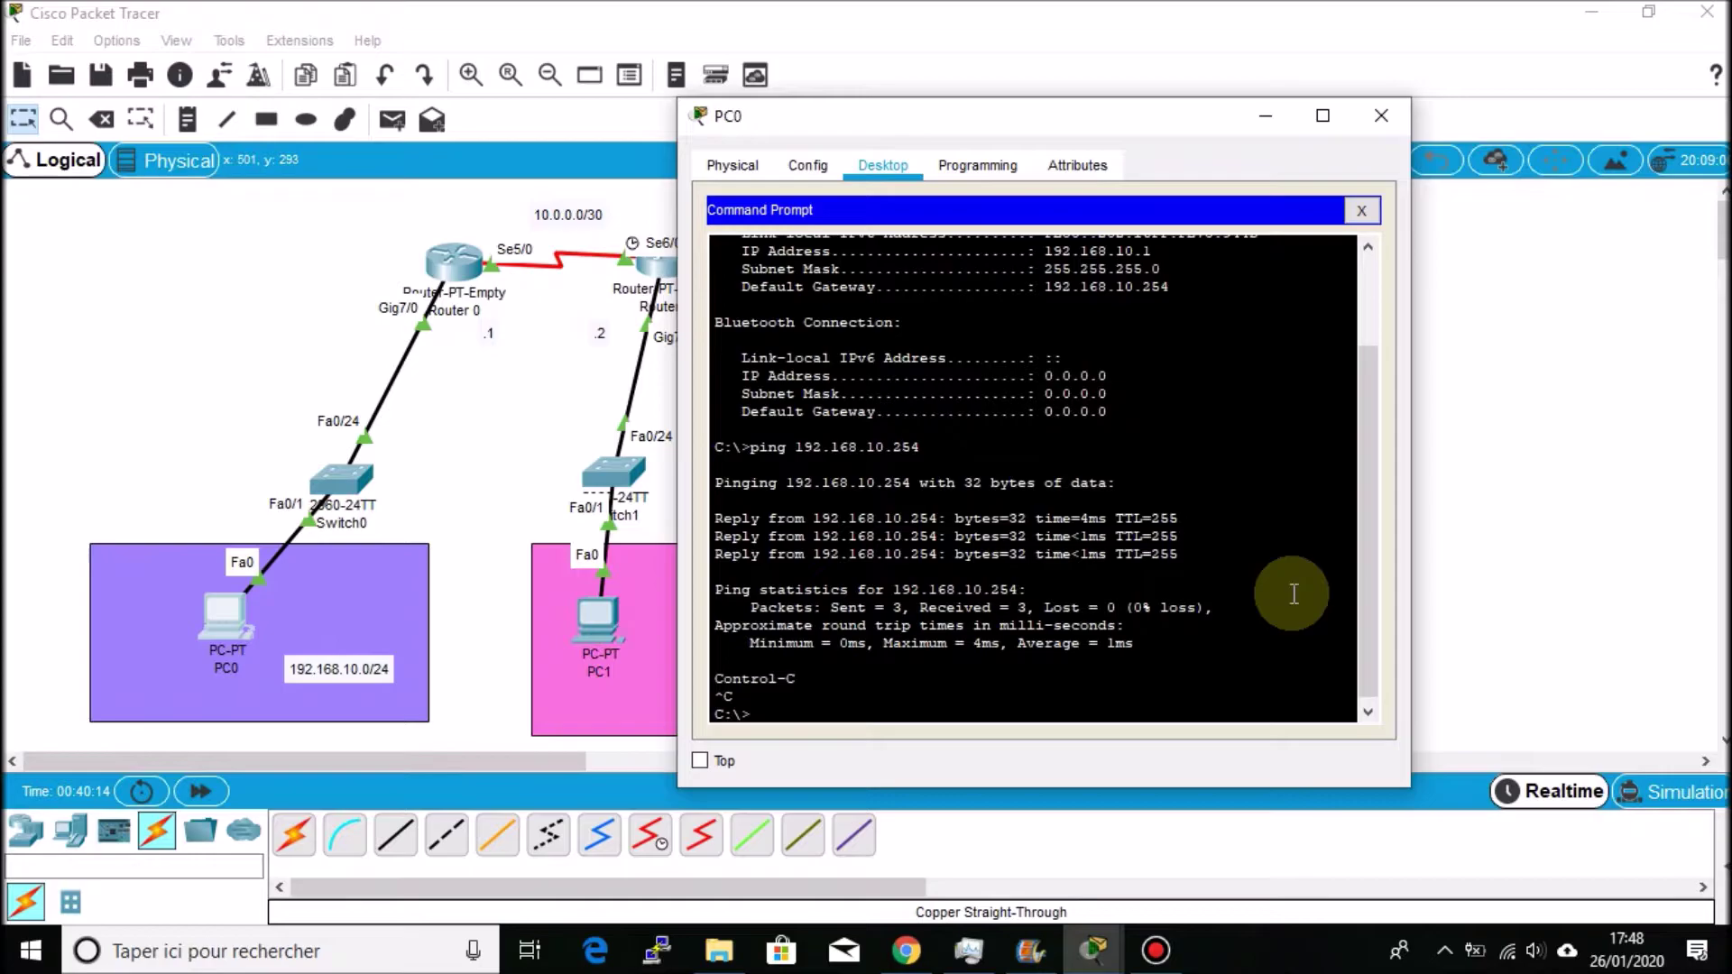
text(ping 10.0.0.1)
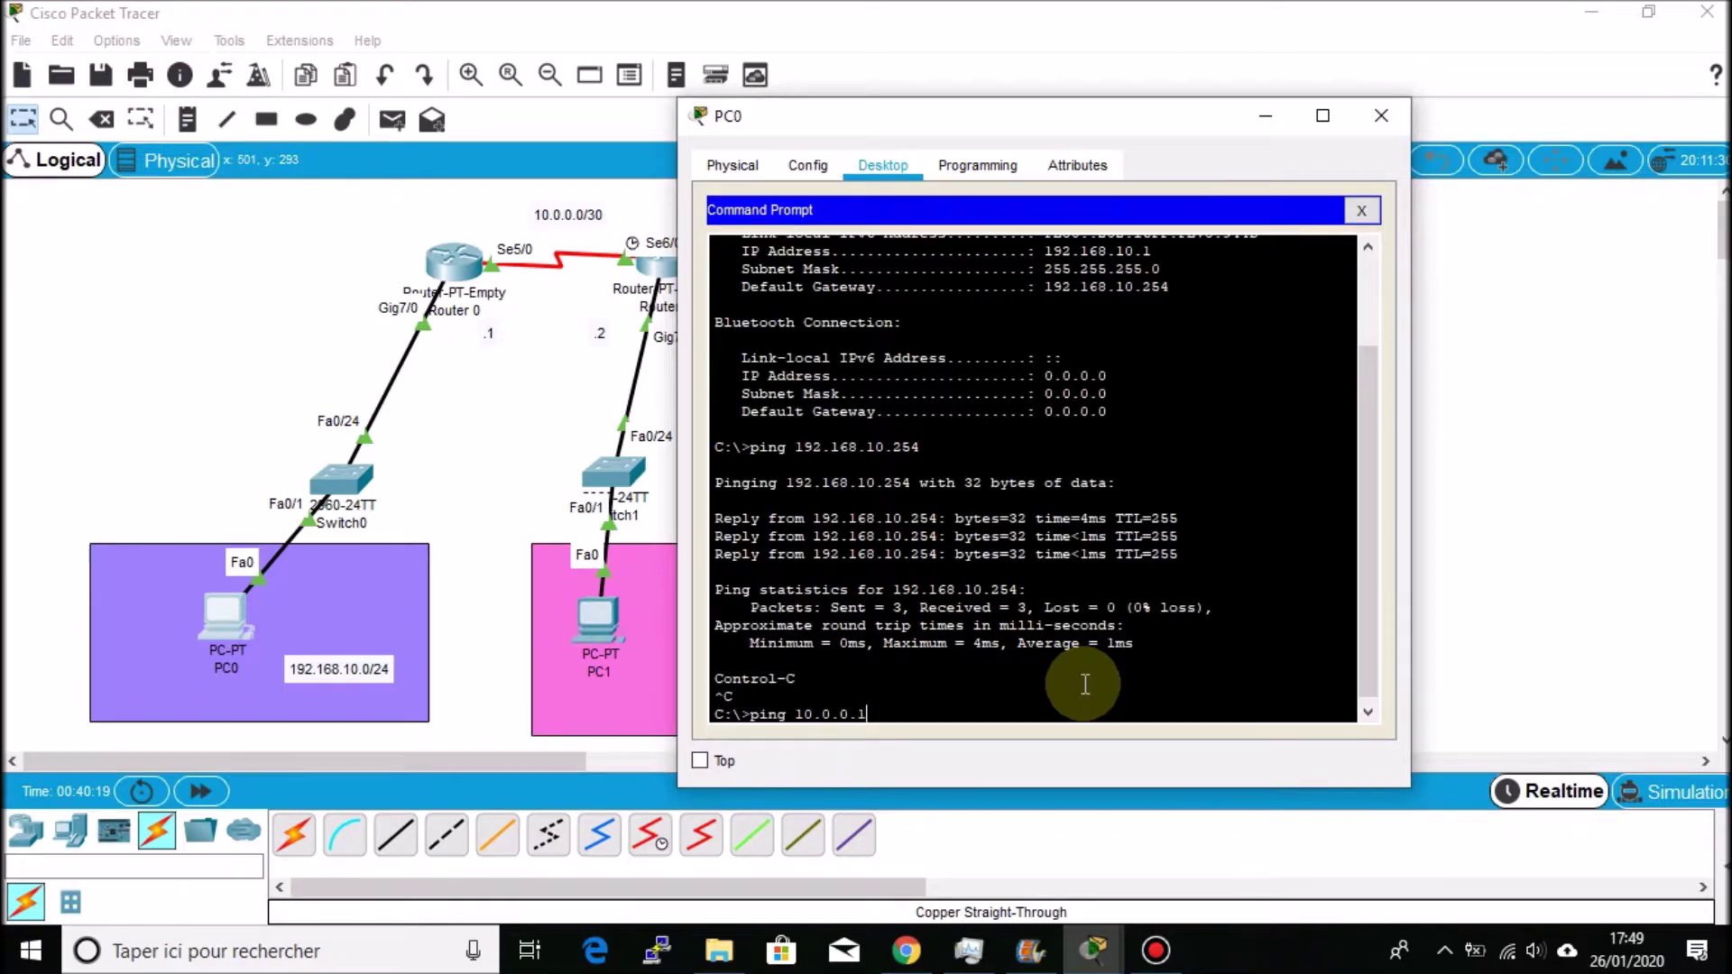
key(Return)
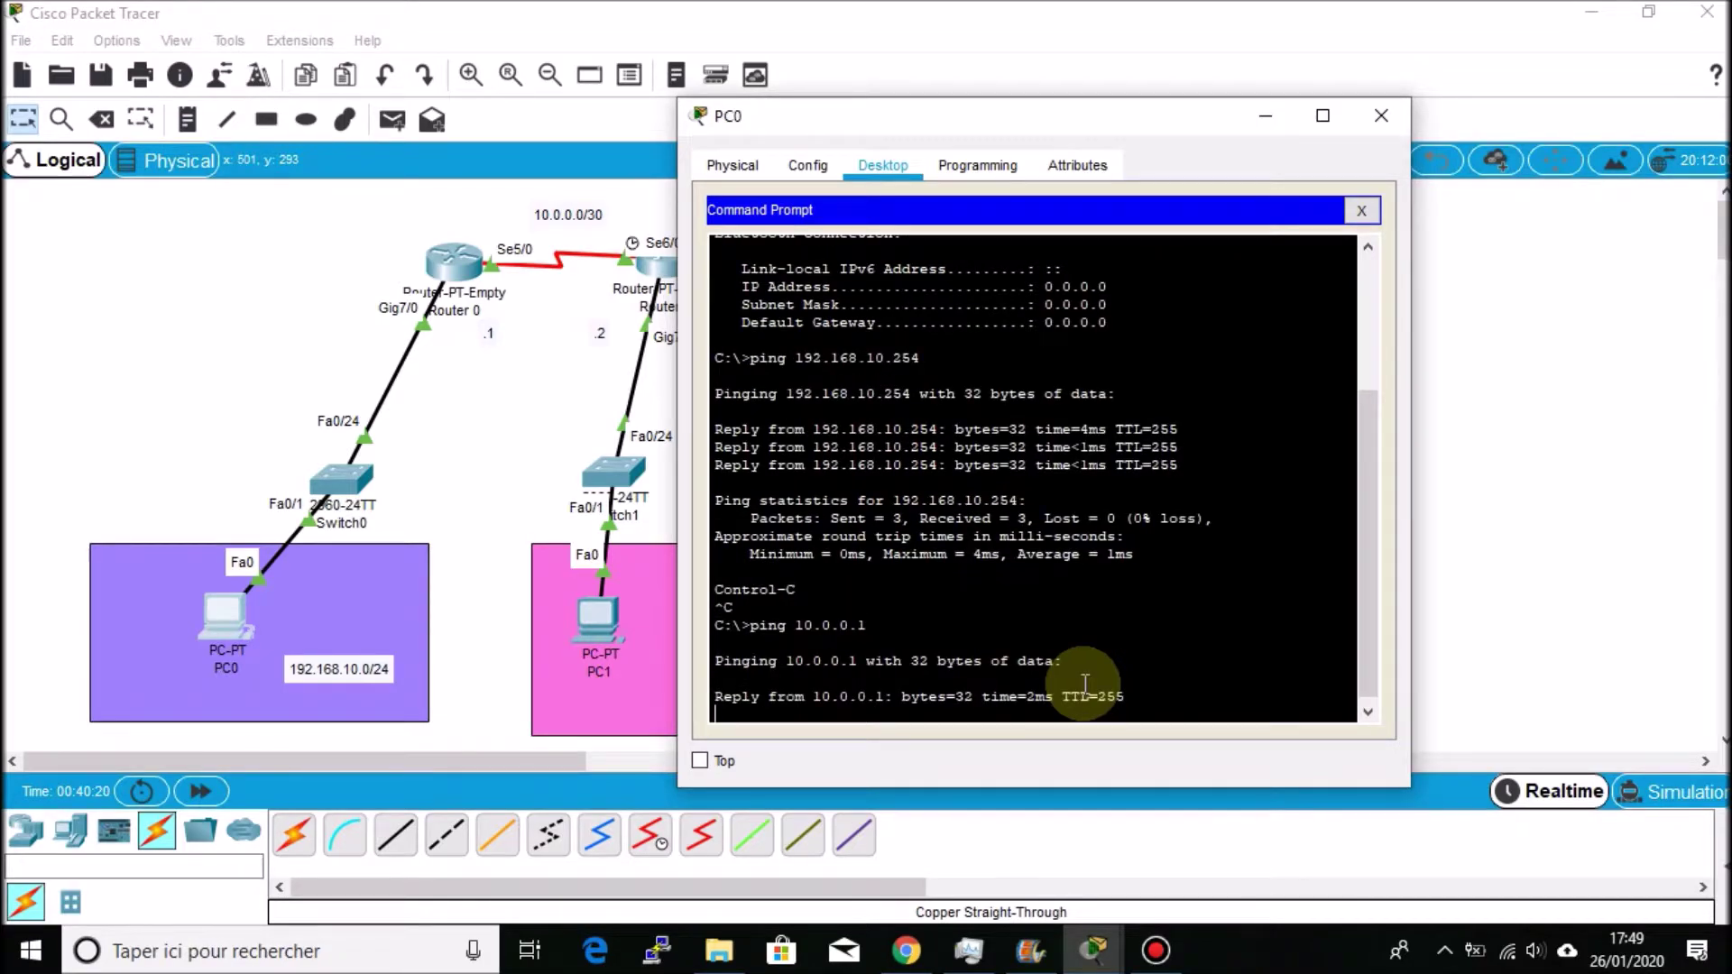
key(ctrl+c)
Ping 10.0.0.2 from PC0's command prompt and minimize the PC window
key(Up)
text(2)
key(Return)
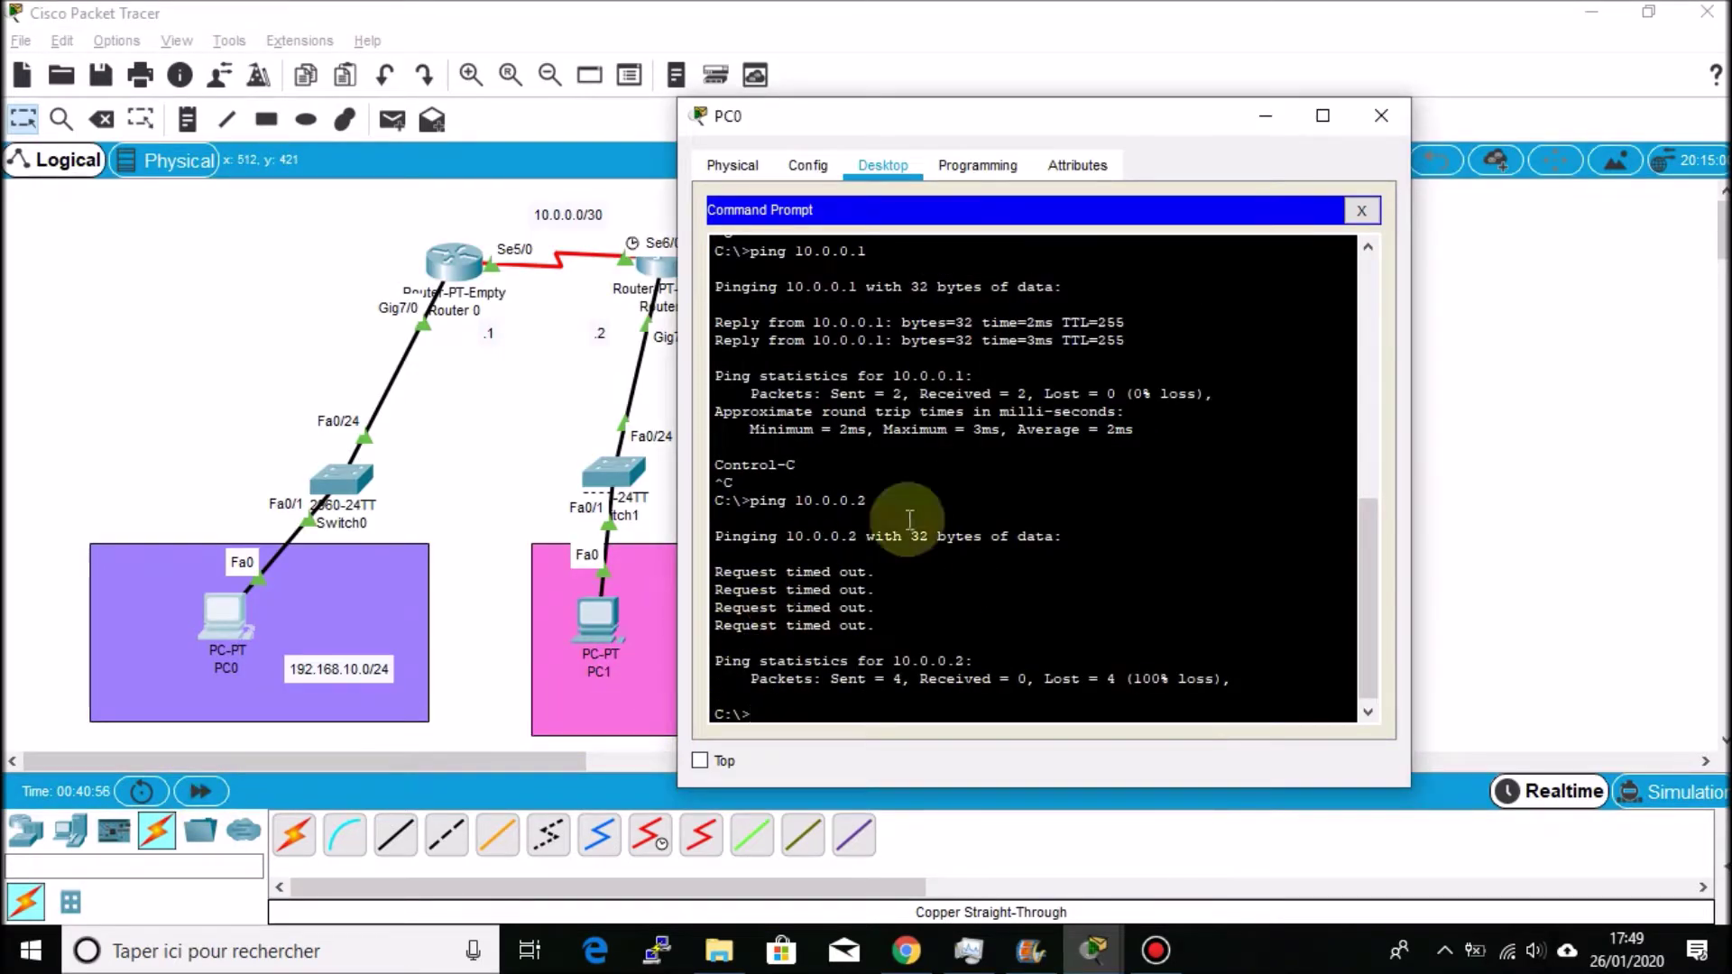
click(1265, 120)
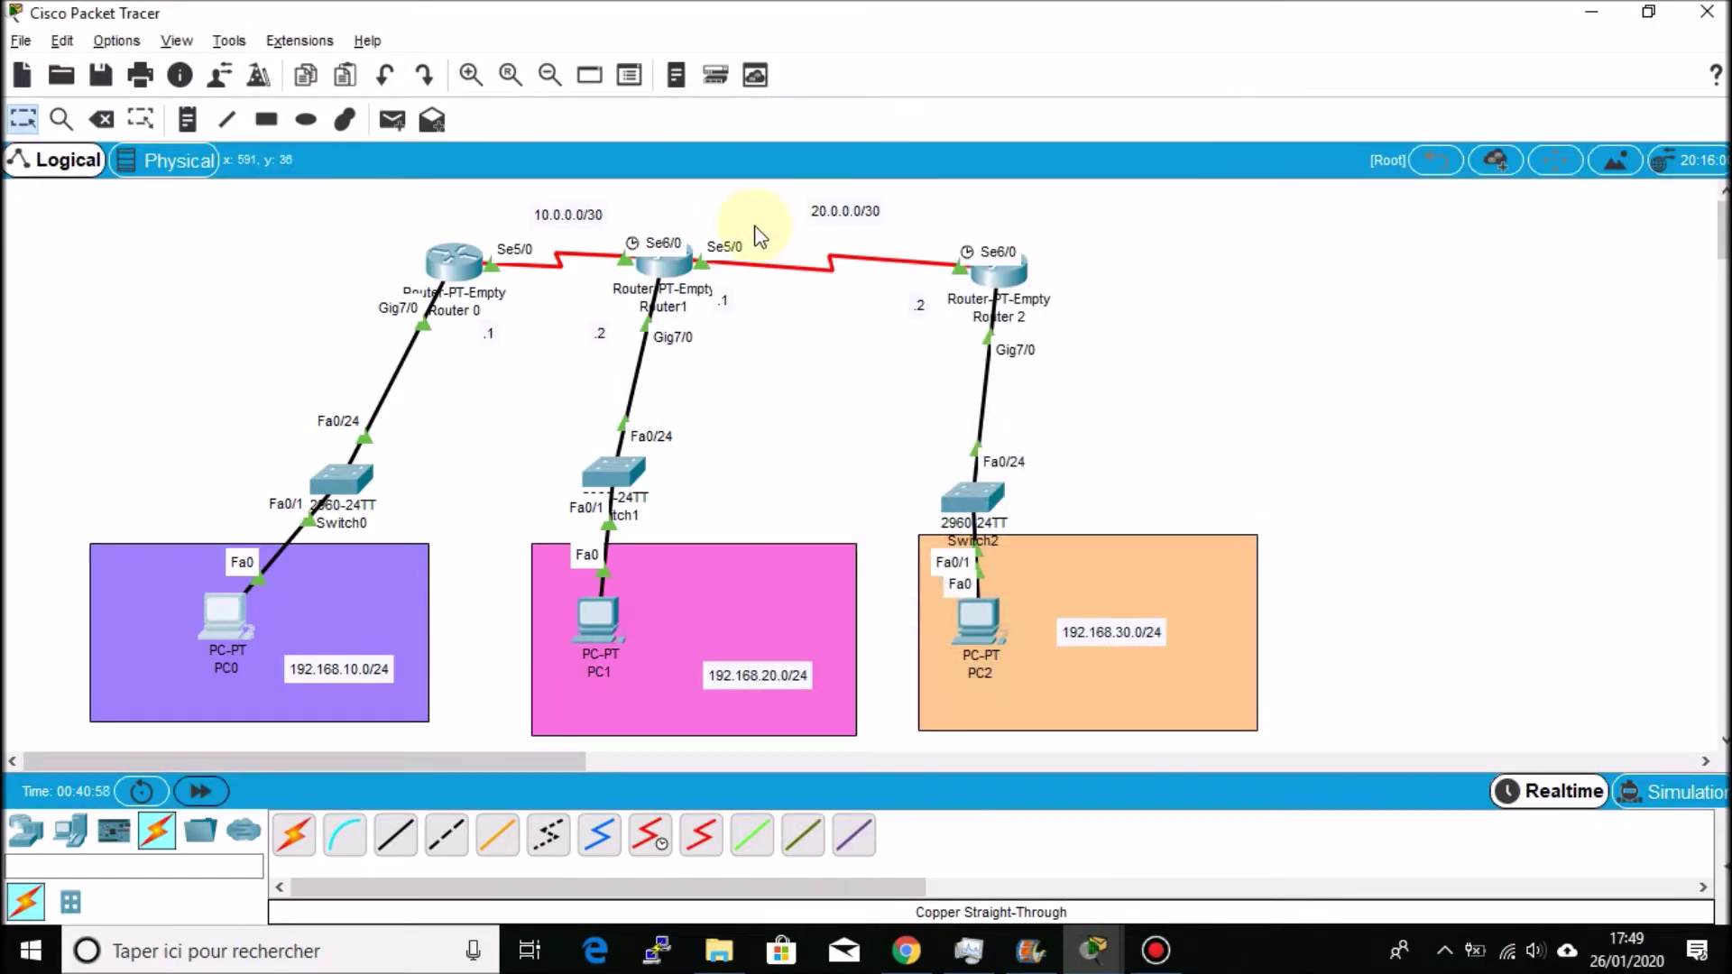
Open Router 0's command line, leave interface configuration mode and enter EIGRP configuration with autonomous system number 1
click(456, 262)
drag(986, 131, 1299, 140)
key(Return)
key(Return)
text(ex)
key(Return)
key(Return)
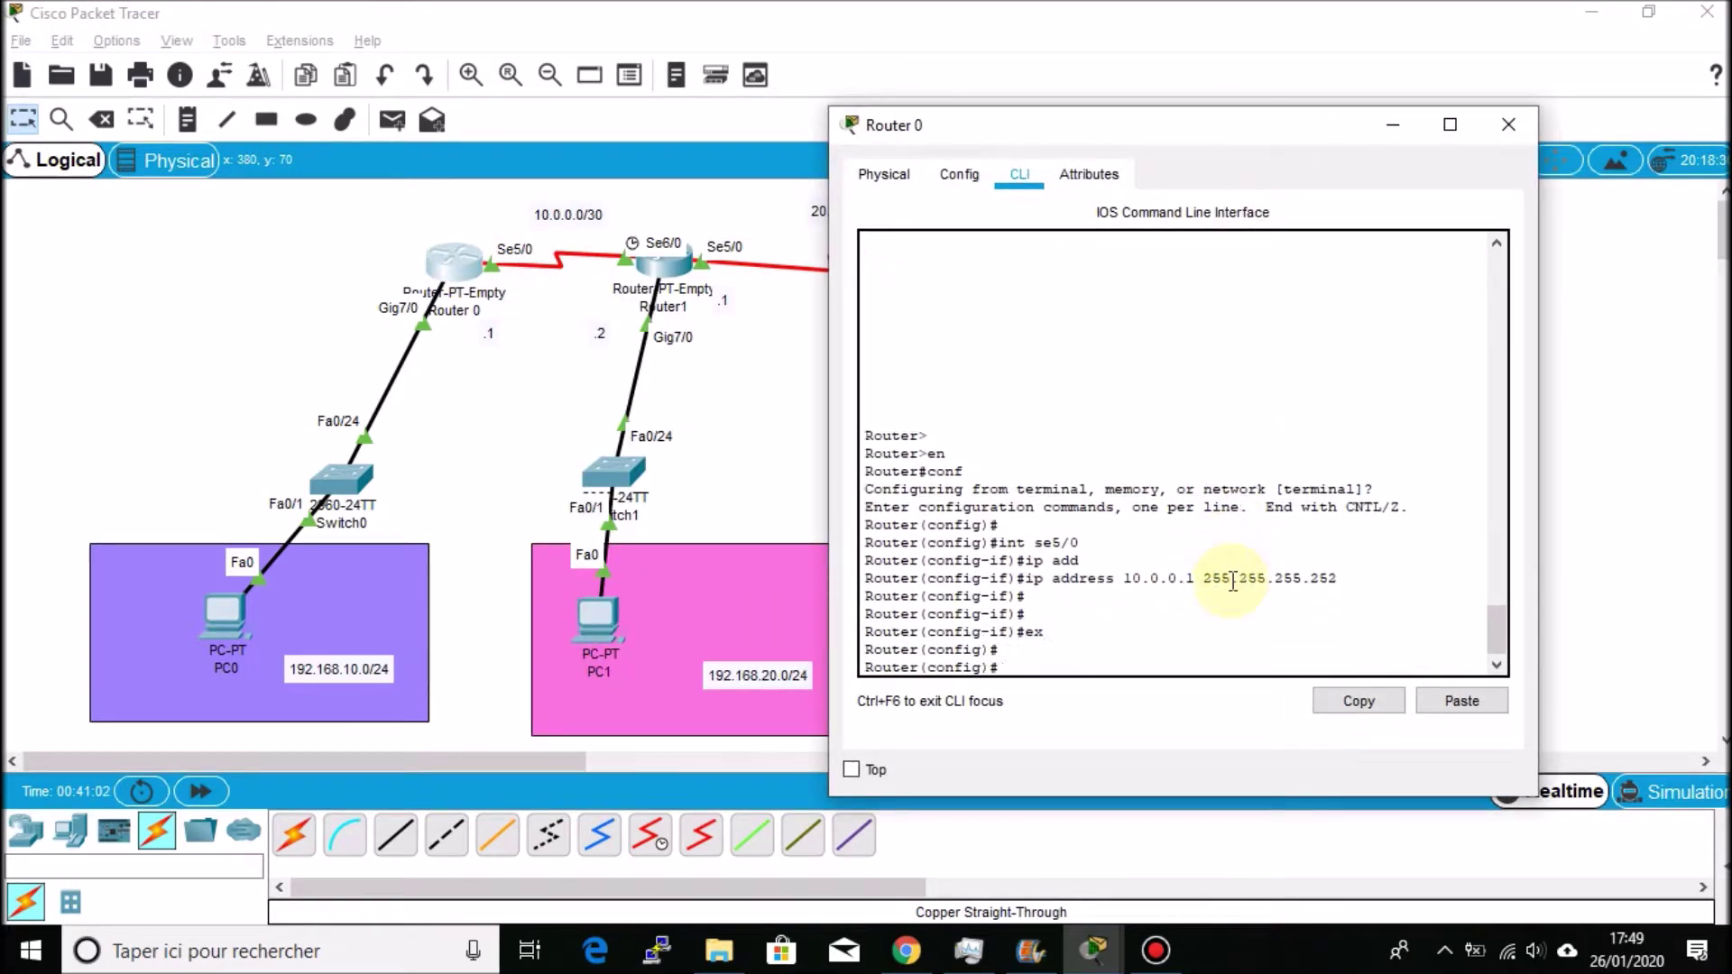
text(router ei)
key(Tab)
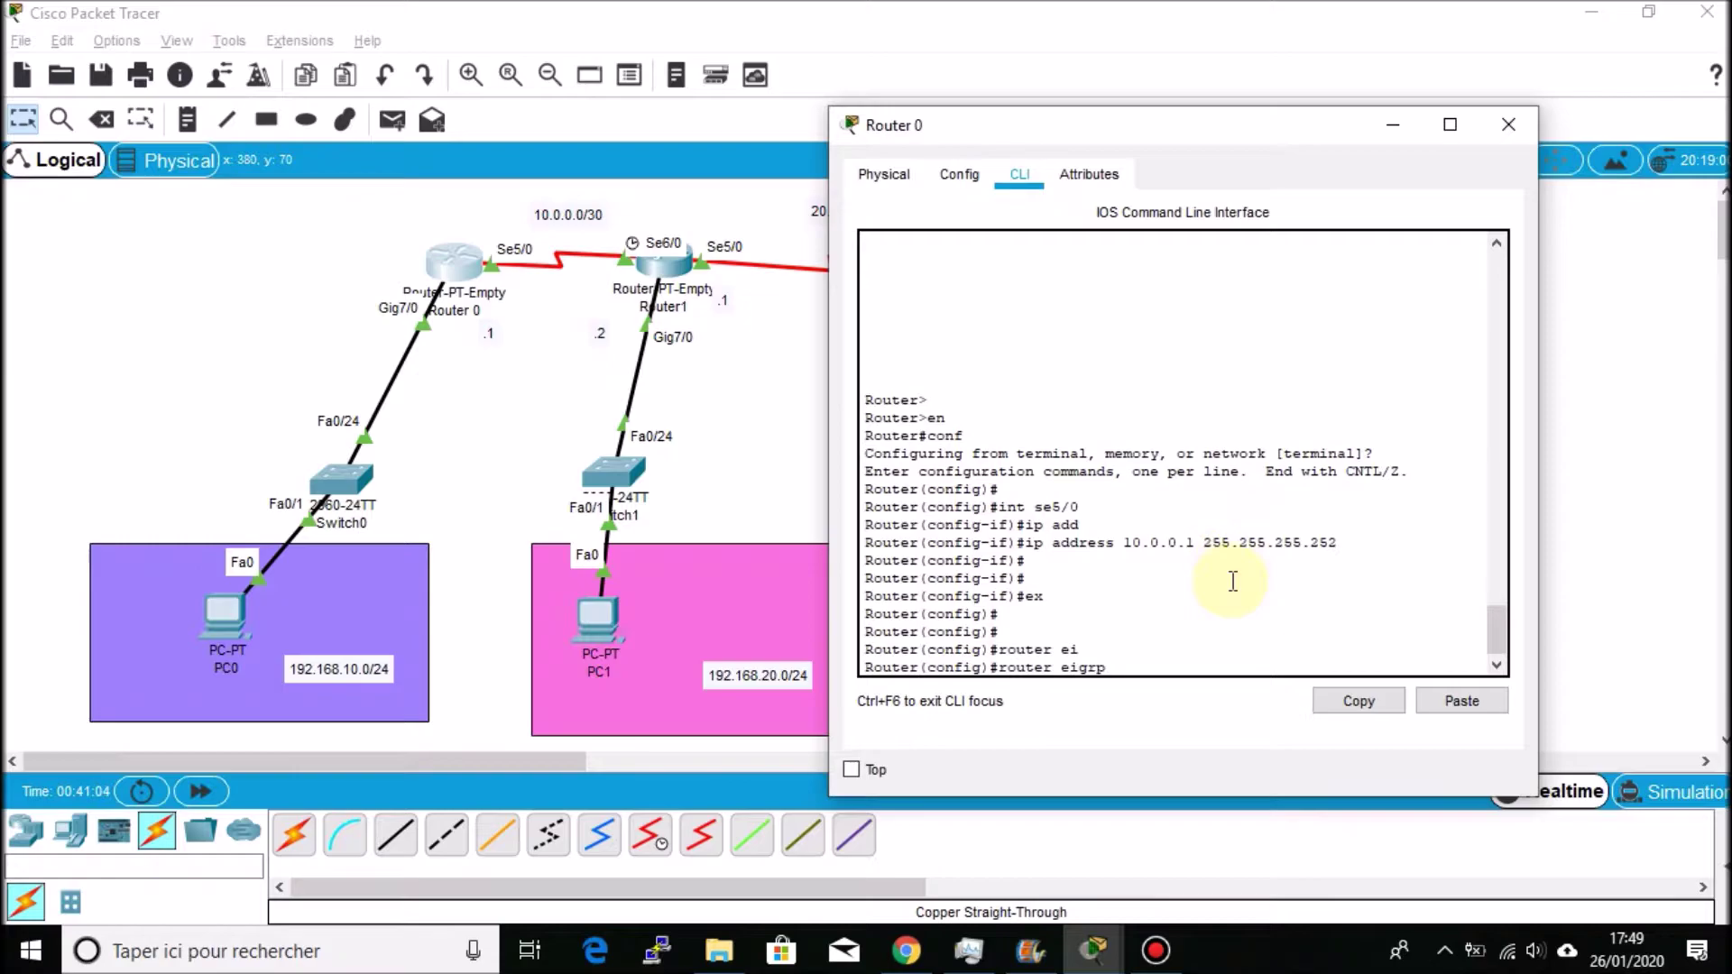
key(Return)
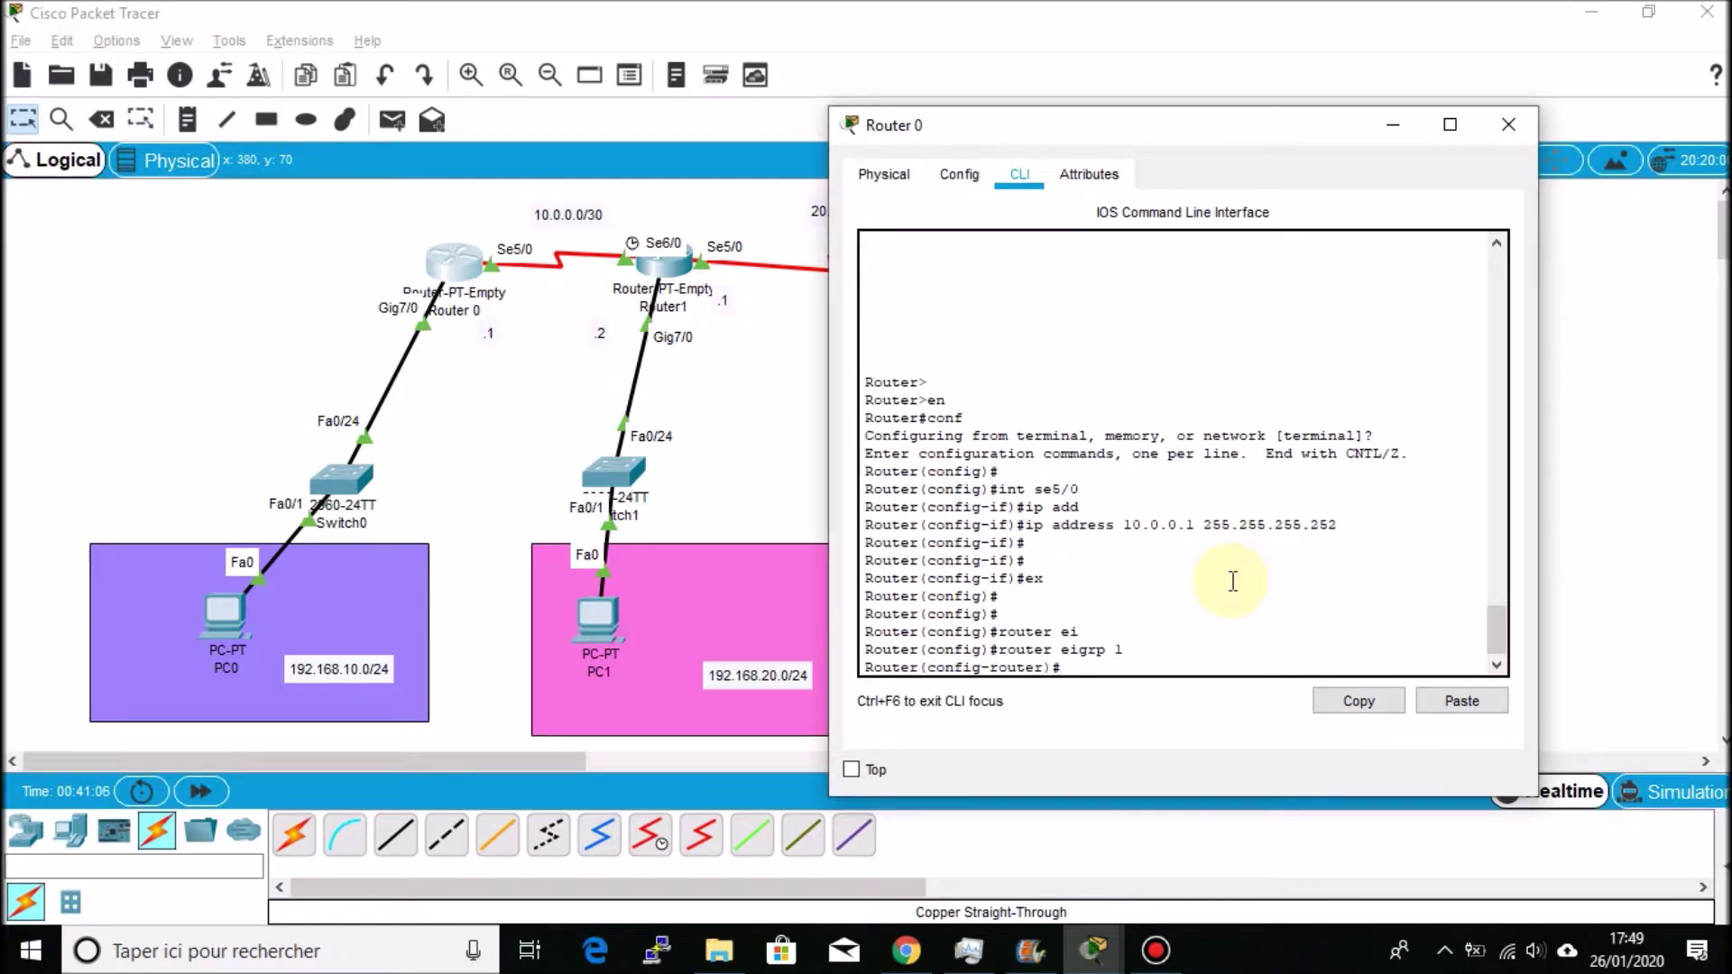
Advertise network 192.168.10.0 in Router 0's EIGRP configuration
text(net)
key(Tab)
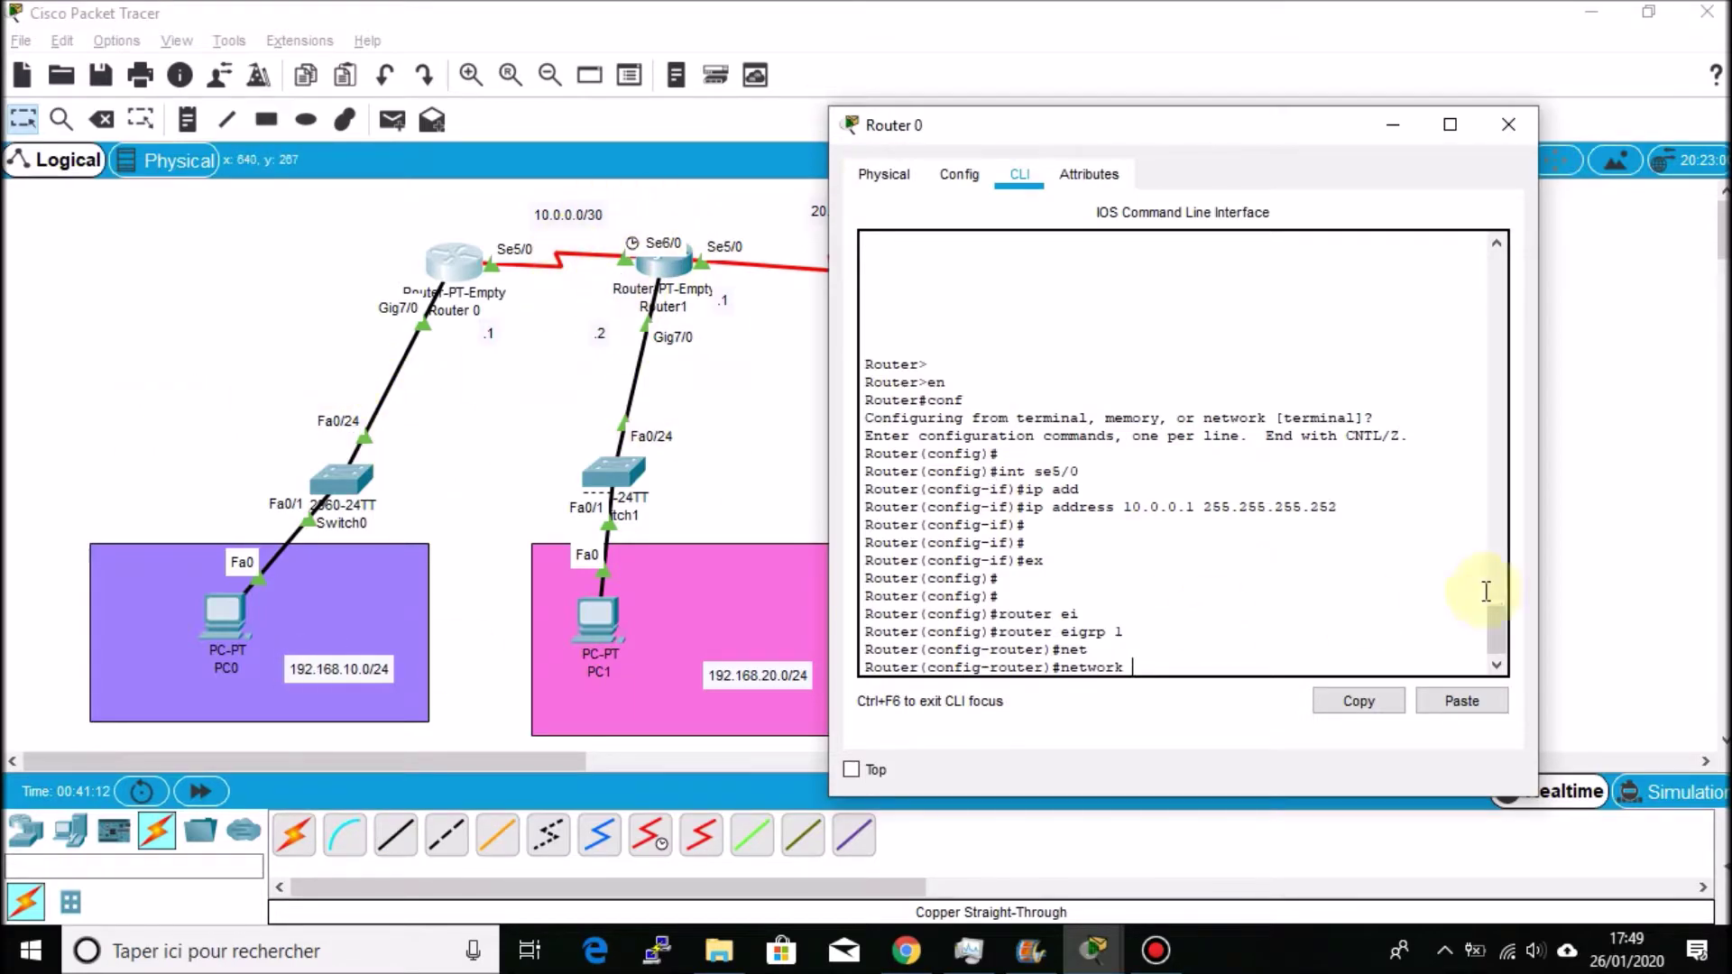
text(192.16)
key(Return)
Advertise network 10.0.0.0 in Router 0's EIGRP configuration and minimize the router window
key(Up)
key(BackSpace)
key(BackSpace)
key(BackSpace)
key(BackSpace)
key(BackSpace)
key(BackSpace)
key(BackSpace)
key(BackSpace)
key(BackSpace)
key(BackSpace)
key(BackSpace)
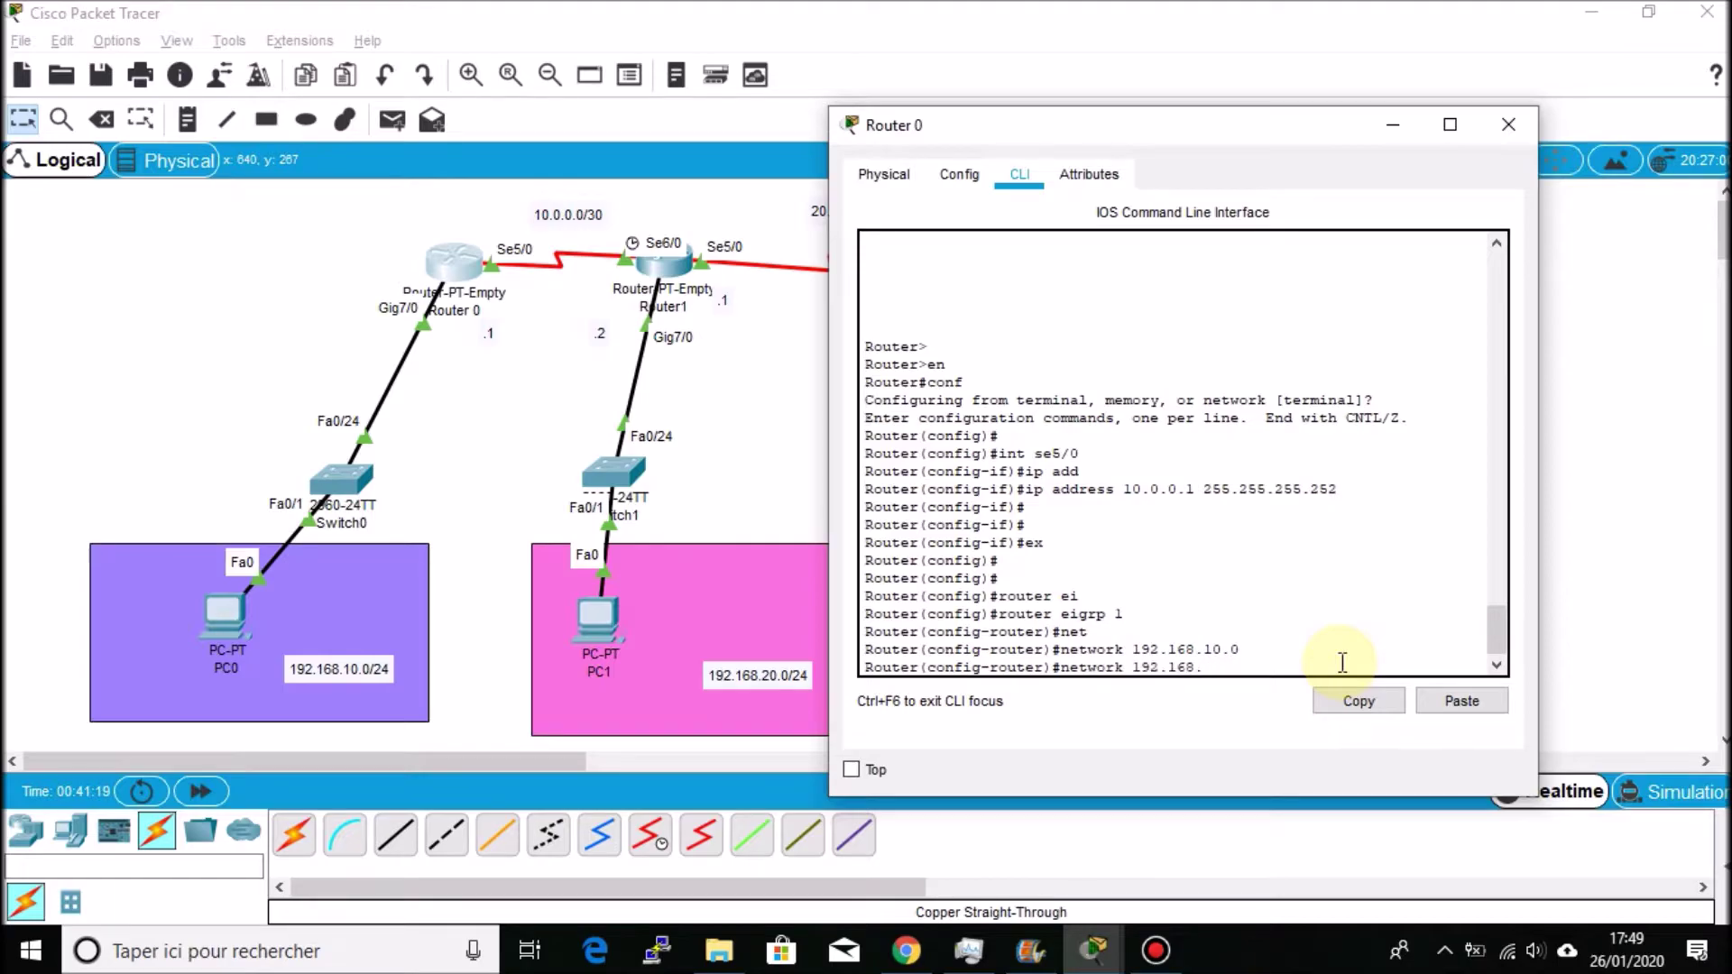
text(.0.0.0)
key(Return)
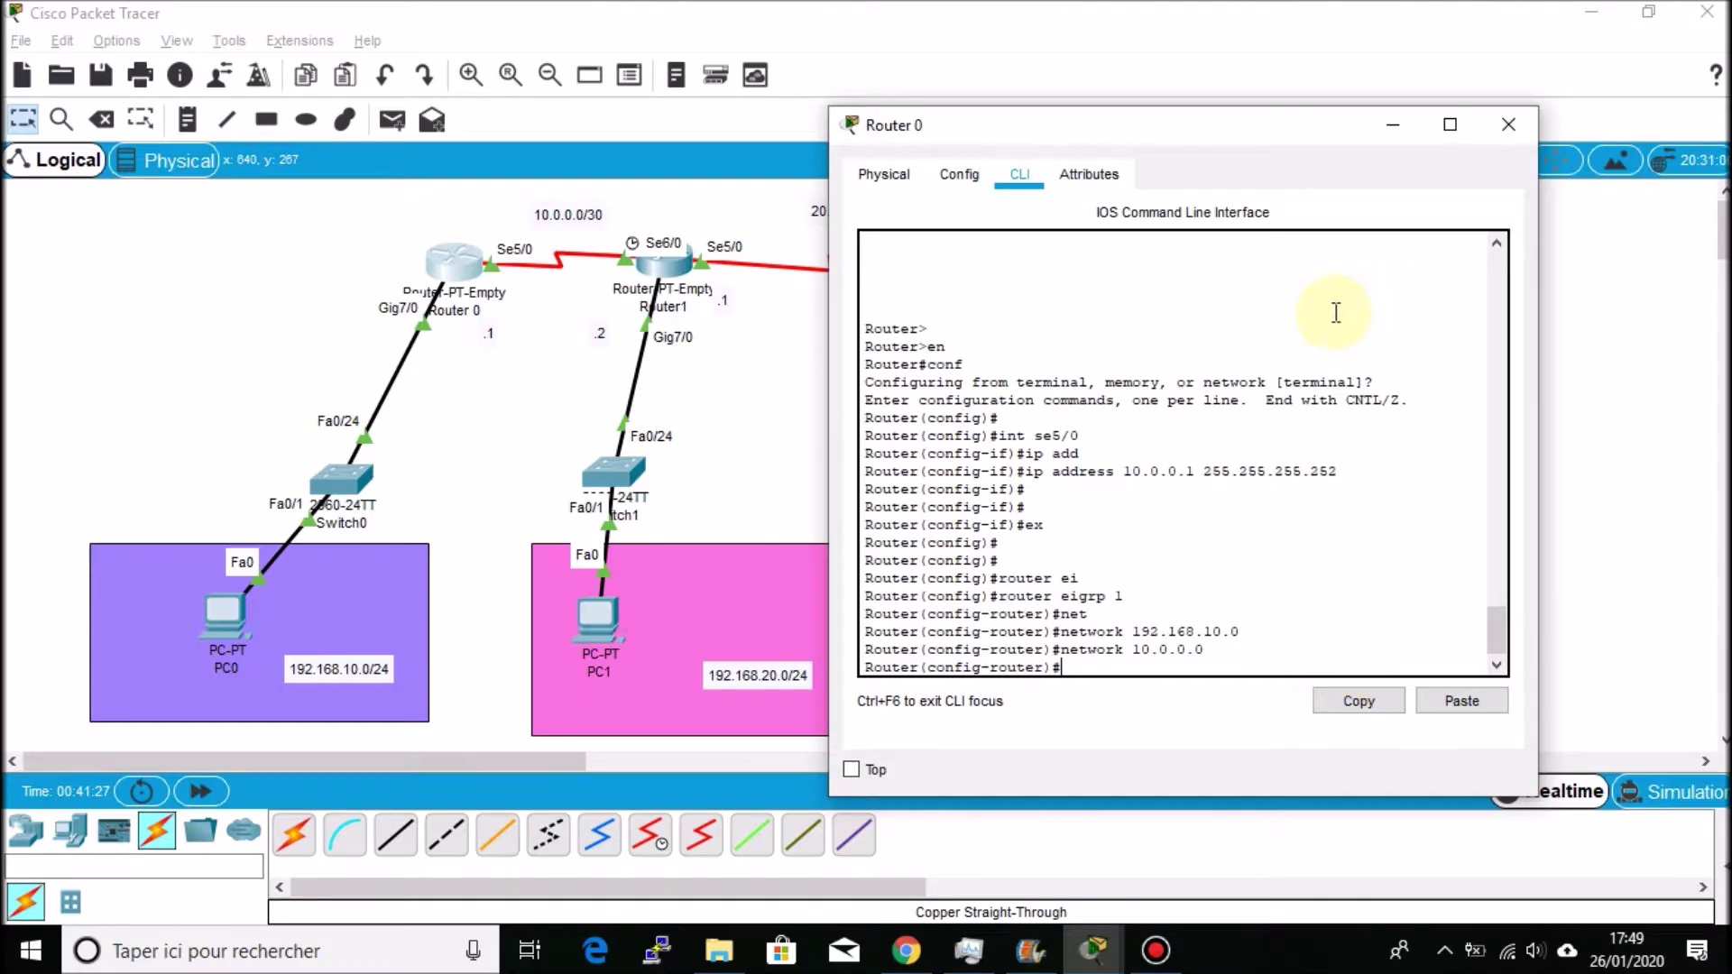
click(1399, 125)
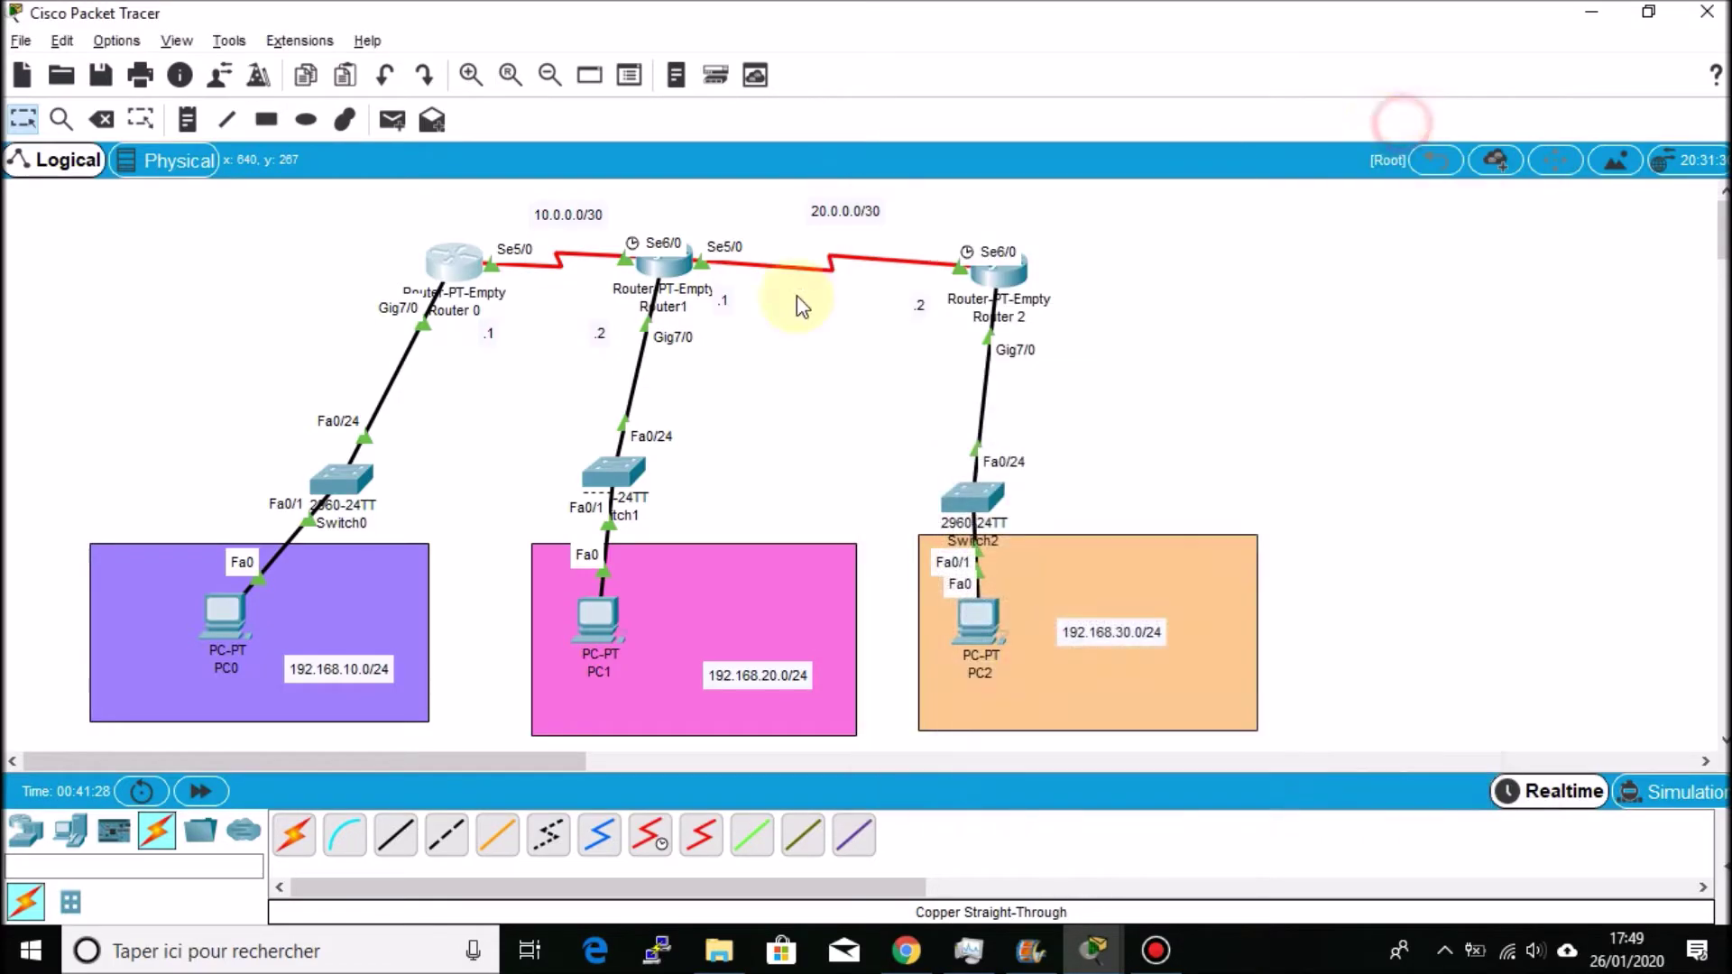
Open Router1's command line interface at its current configuration prompt
click(663, 262)
click(1170, 290)
click(1321, 770)
key(Return)
key(Return)
key(Return)
key(Return)
text(router )
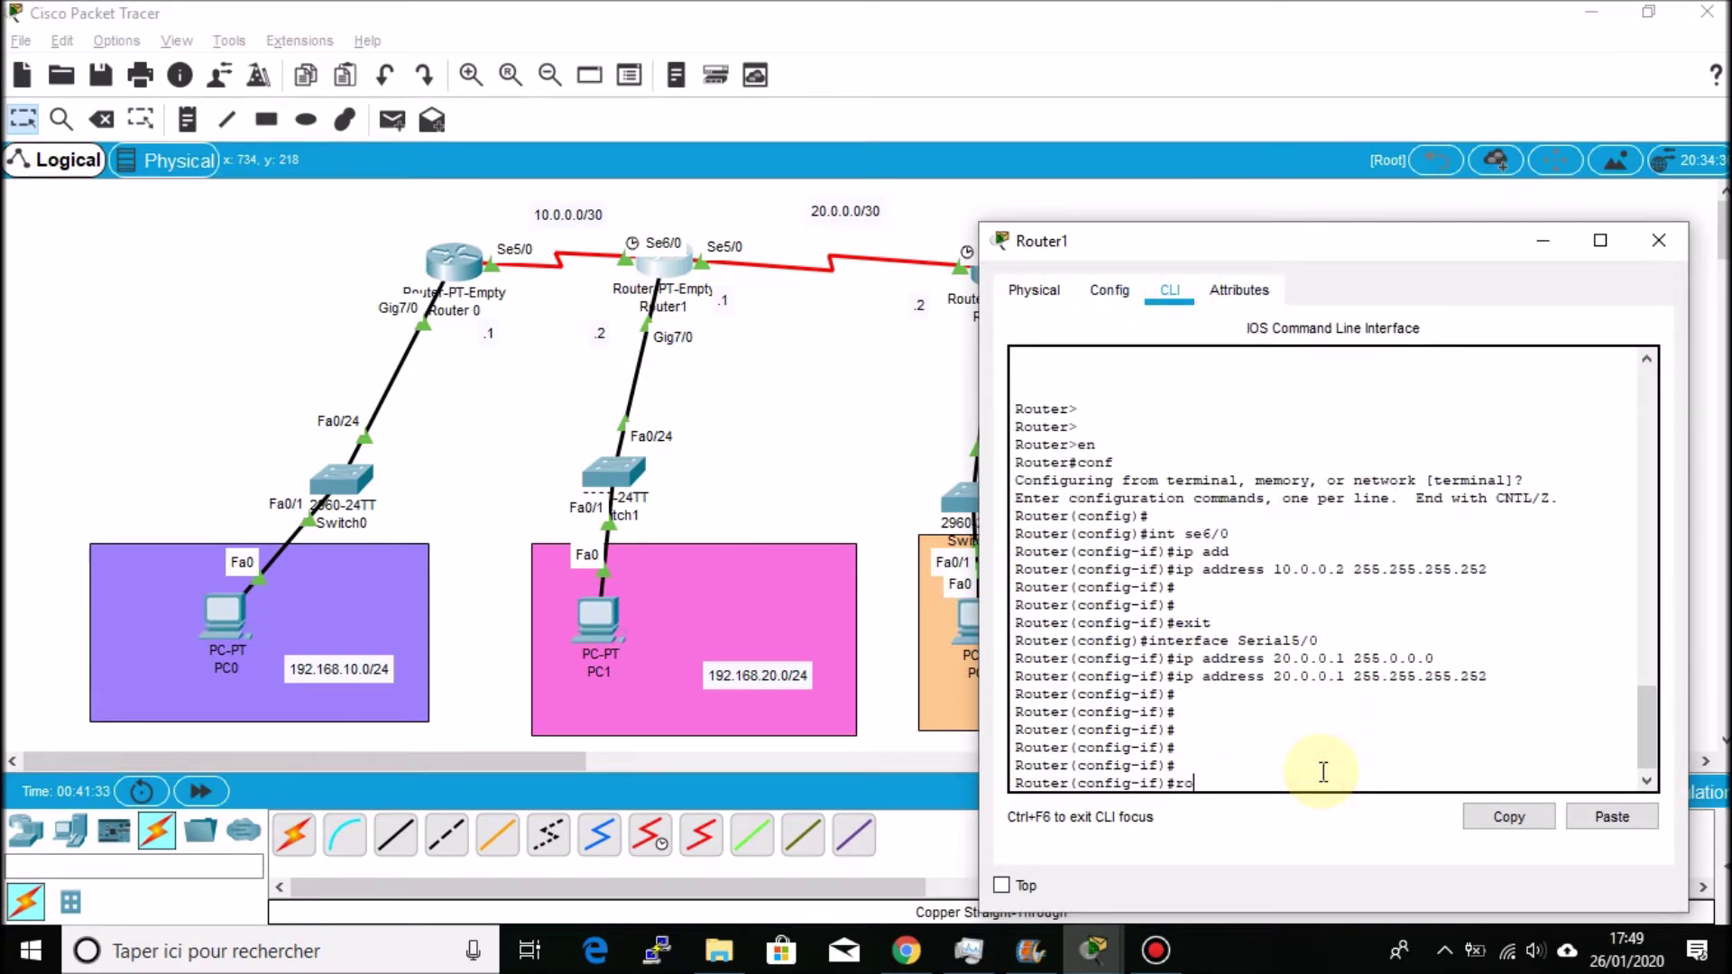
text(ei)
key(Tab)
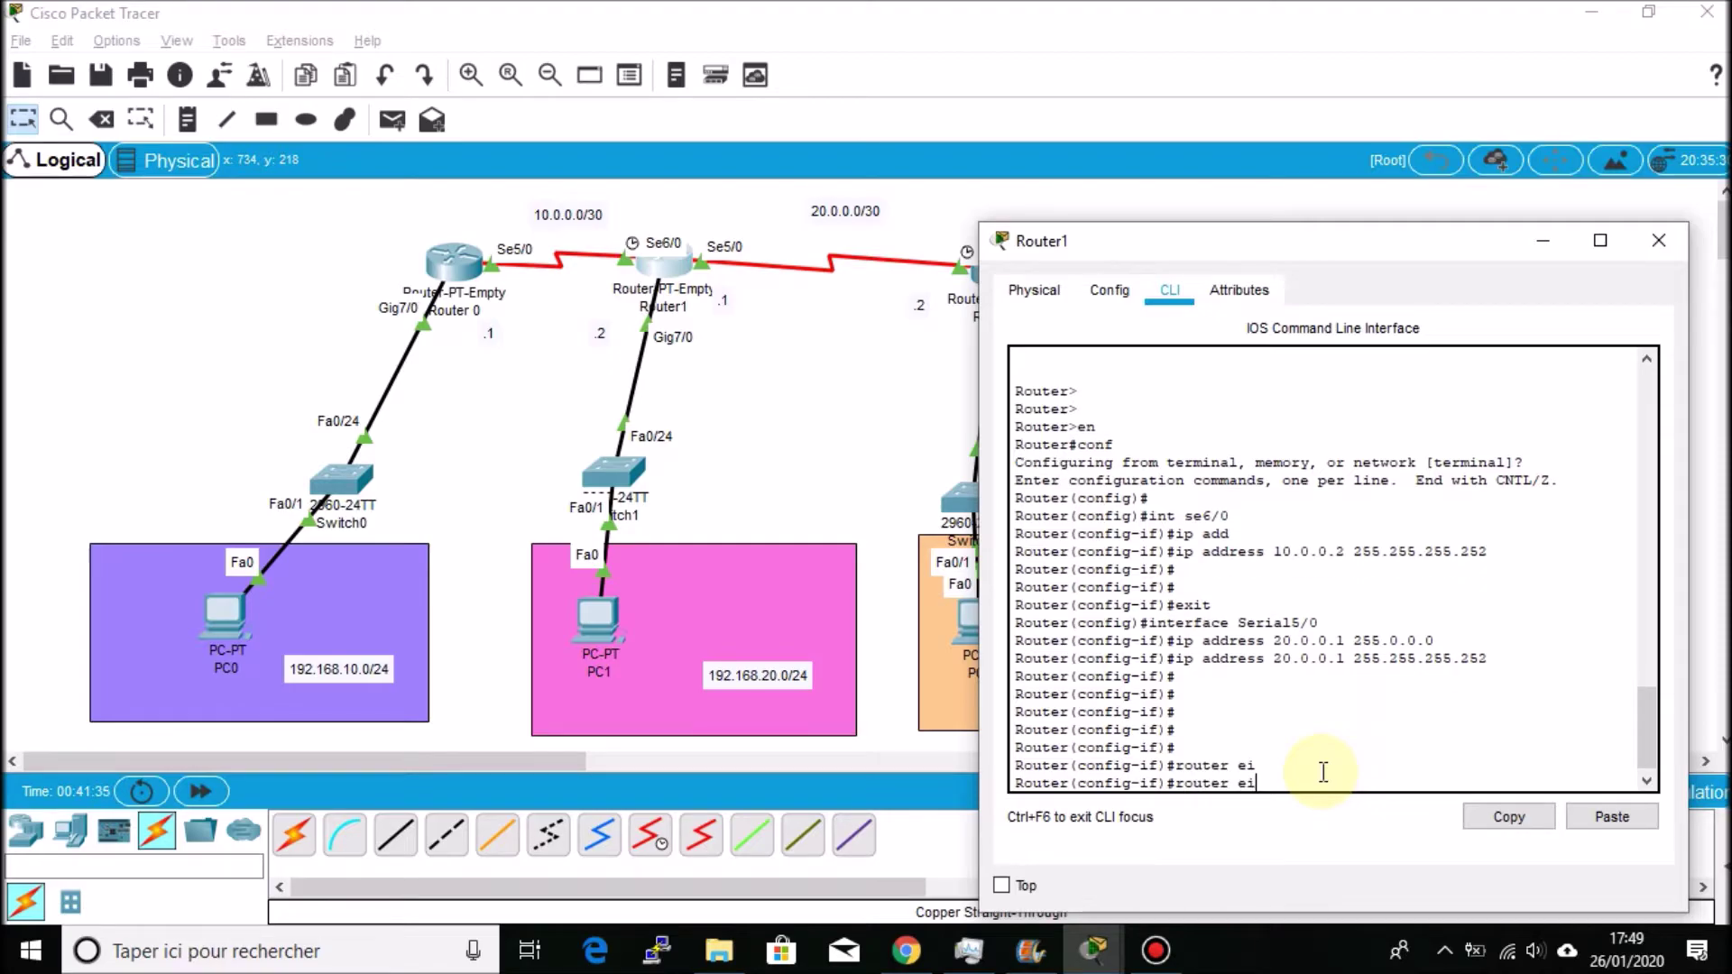
text(g)
key(Tab)
key(BackSpace)
key(BackSpace)
key(BackSpace)
key(BackSpace)
key(BackSpace)
key(BackSpace)
key(BackSpace)
key(BackSpace)
key(BackSpace)
Leave interface configuration mode on Router1 and enter EIGRP configuration with autonomous system number 1
text(ex)
key(Return)
text(router ei)
key(Tab)
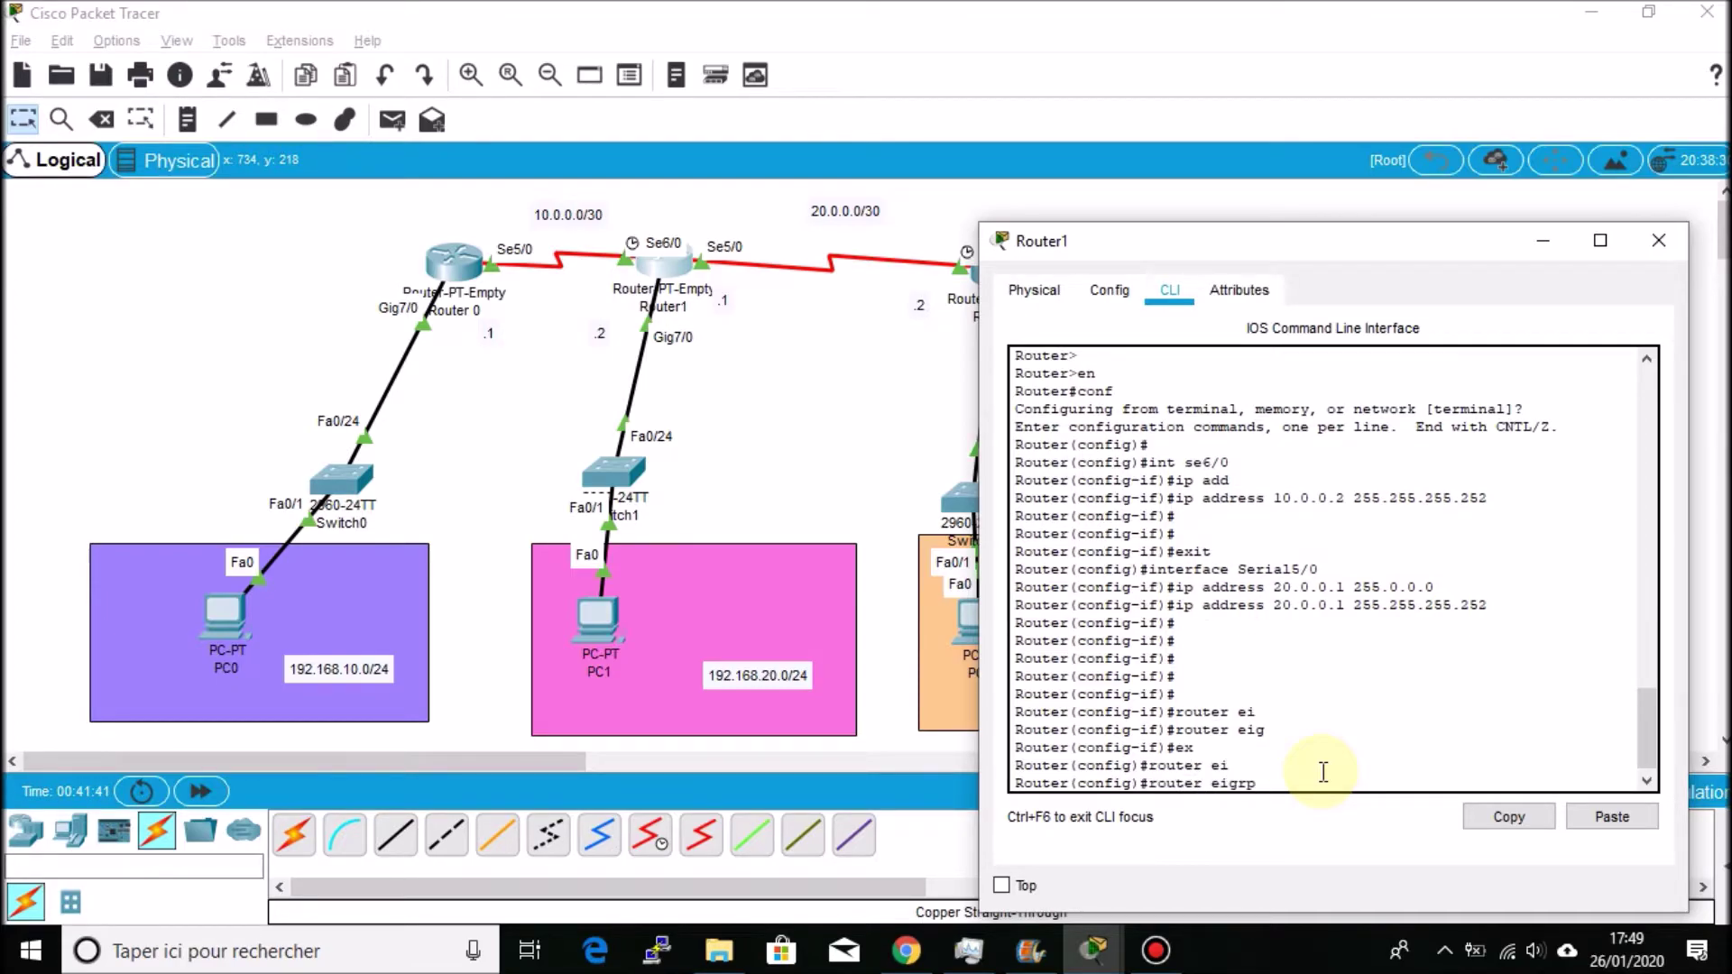
text(1)
key(Return)
Advertise network 10.0.0.0 in Router1's EIGRP configuration
text(net)
key(Tab)
text(10.0.0)
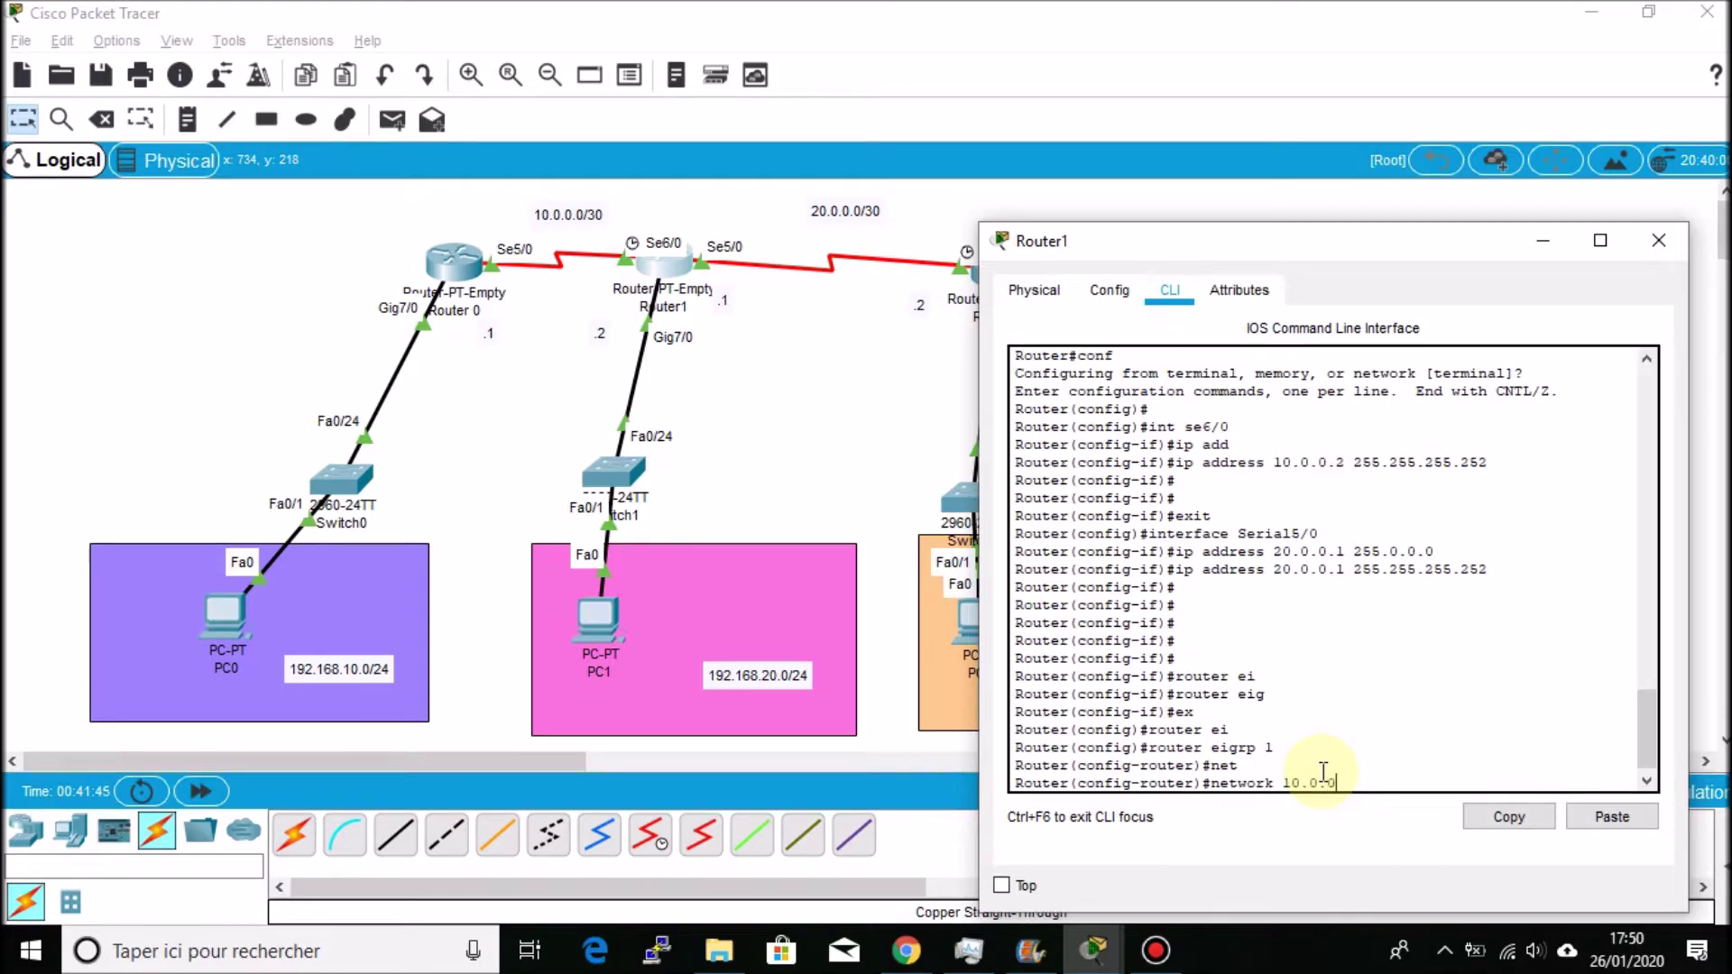
text(.0)
key(Return)
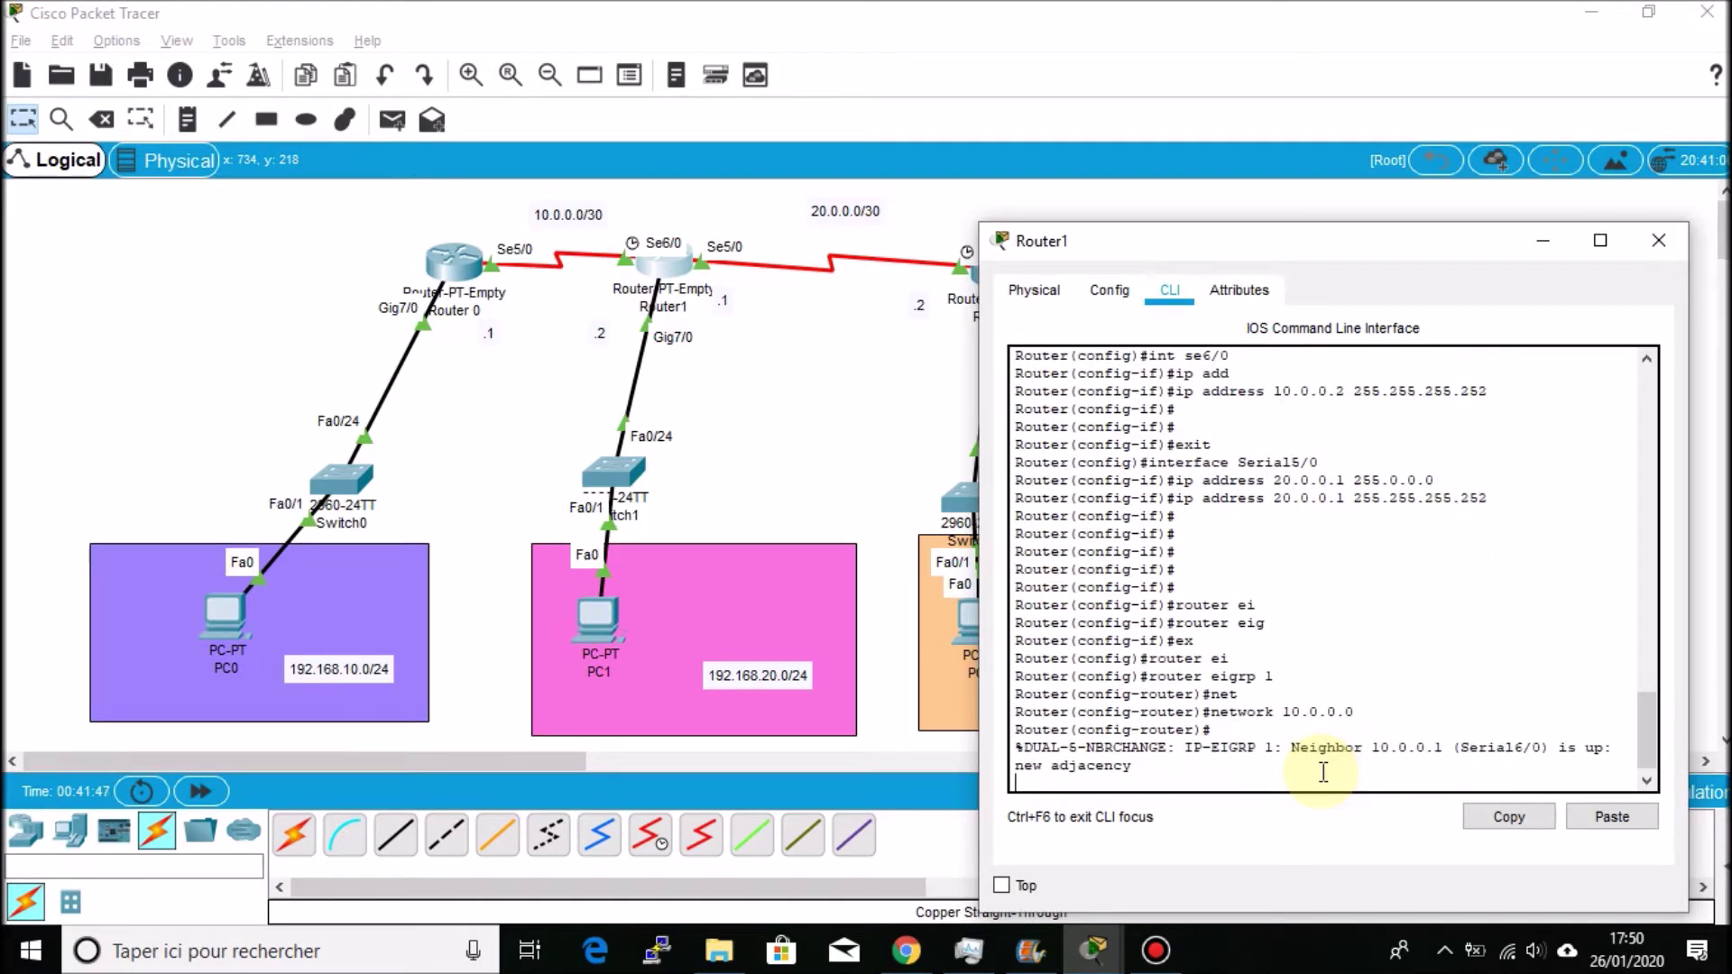
key(Return)
Advertise network 20.0.0.0 in Router1's EIGRP configuration and minimize the router window
key(Up)
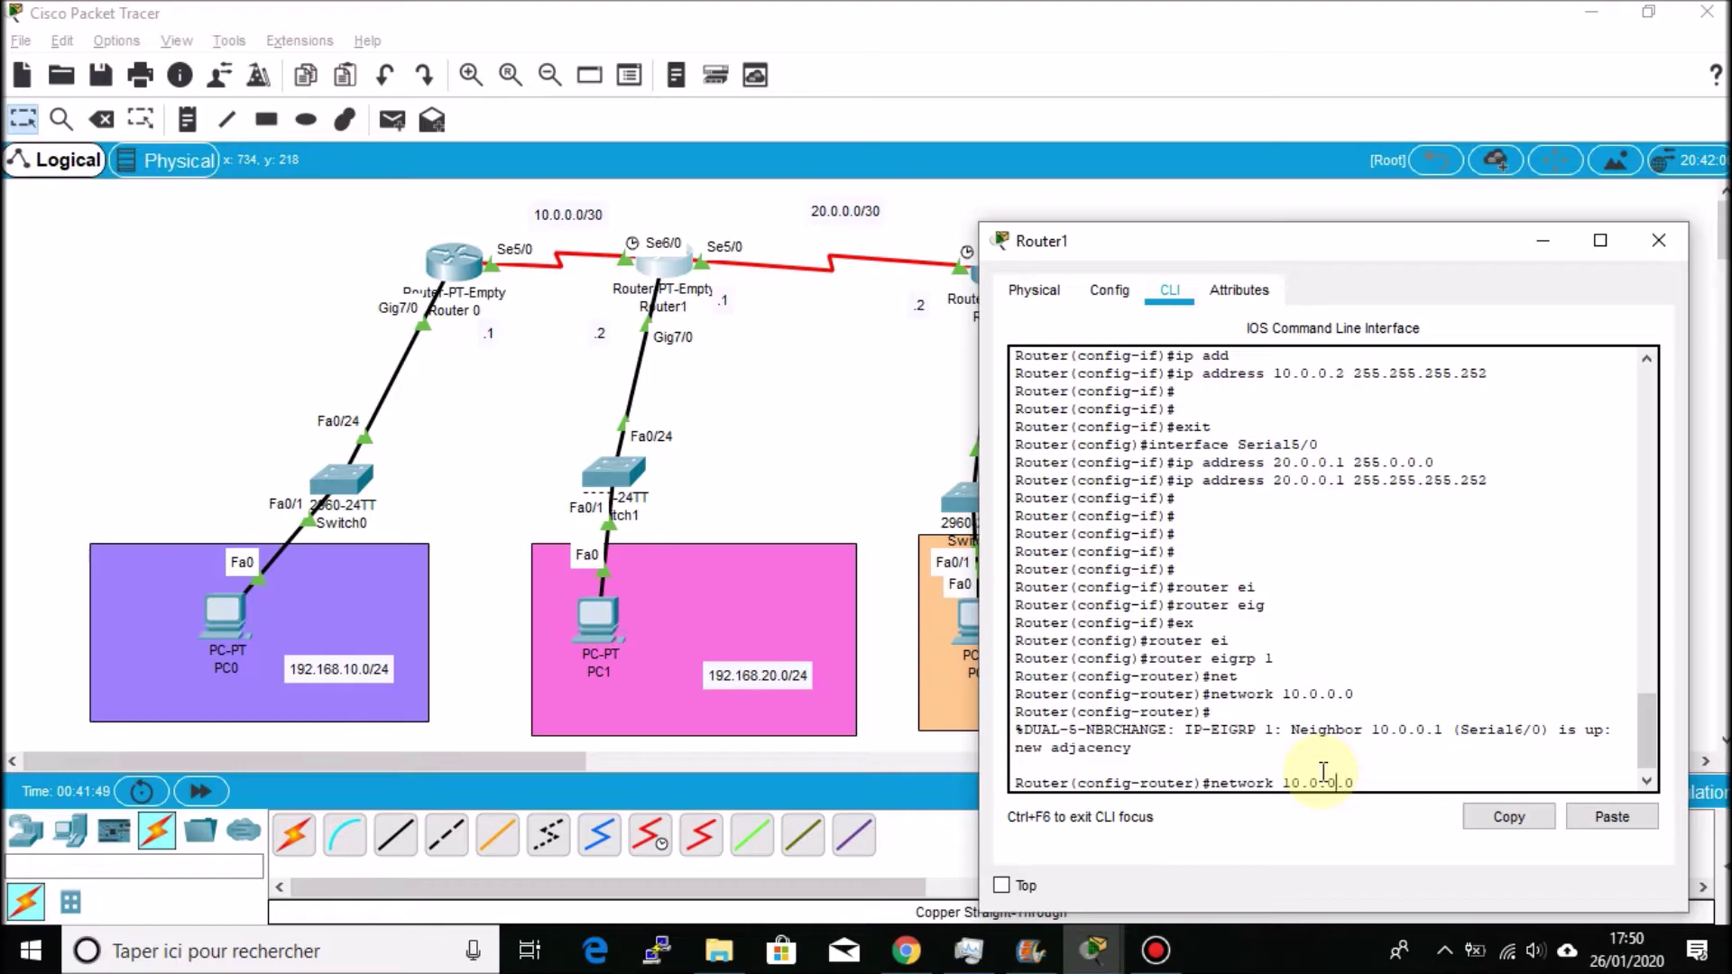
key(BackSpace)
text(2)
key(Return)
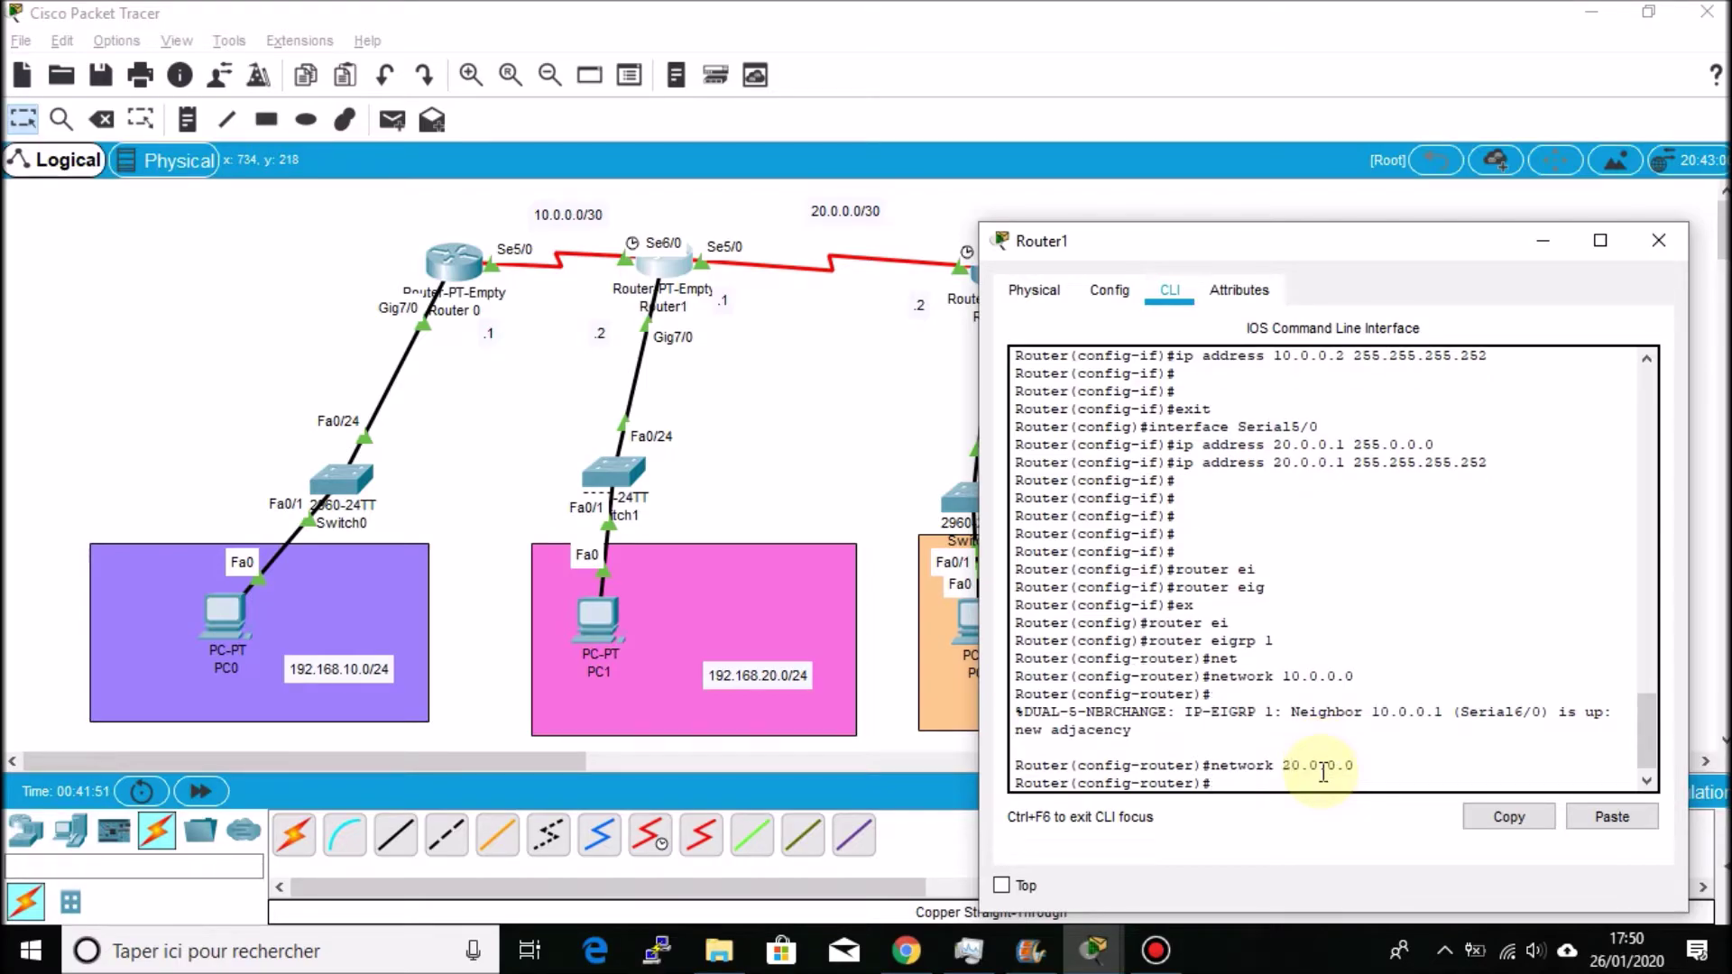
key(Return)
click(1544, 246)
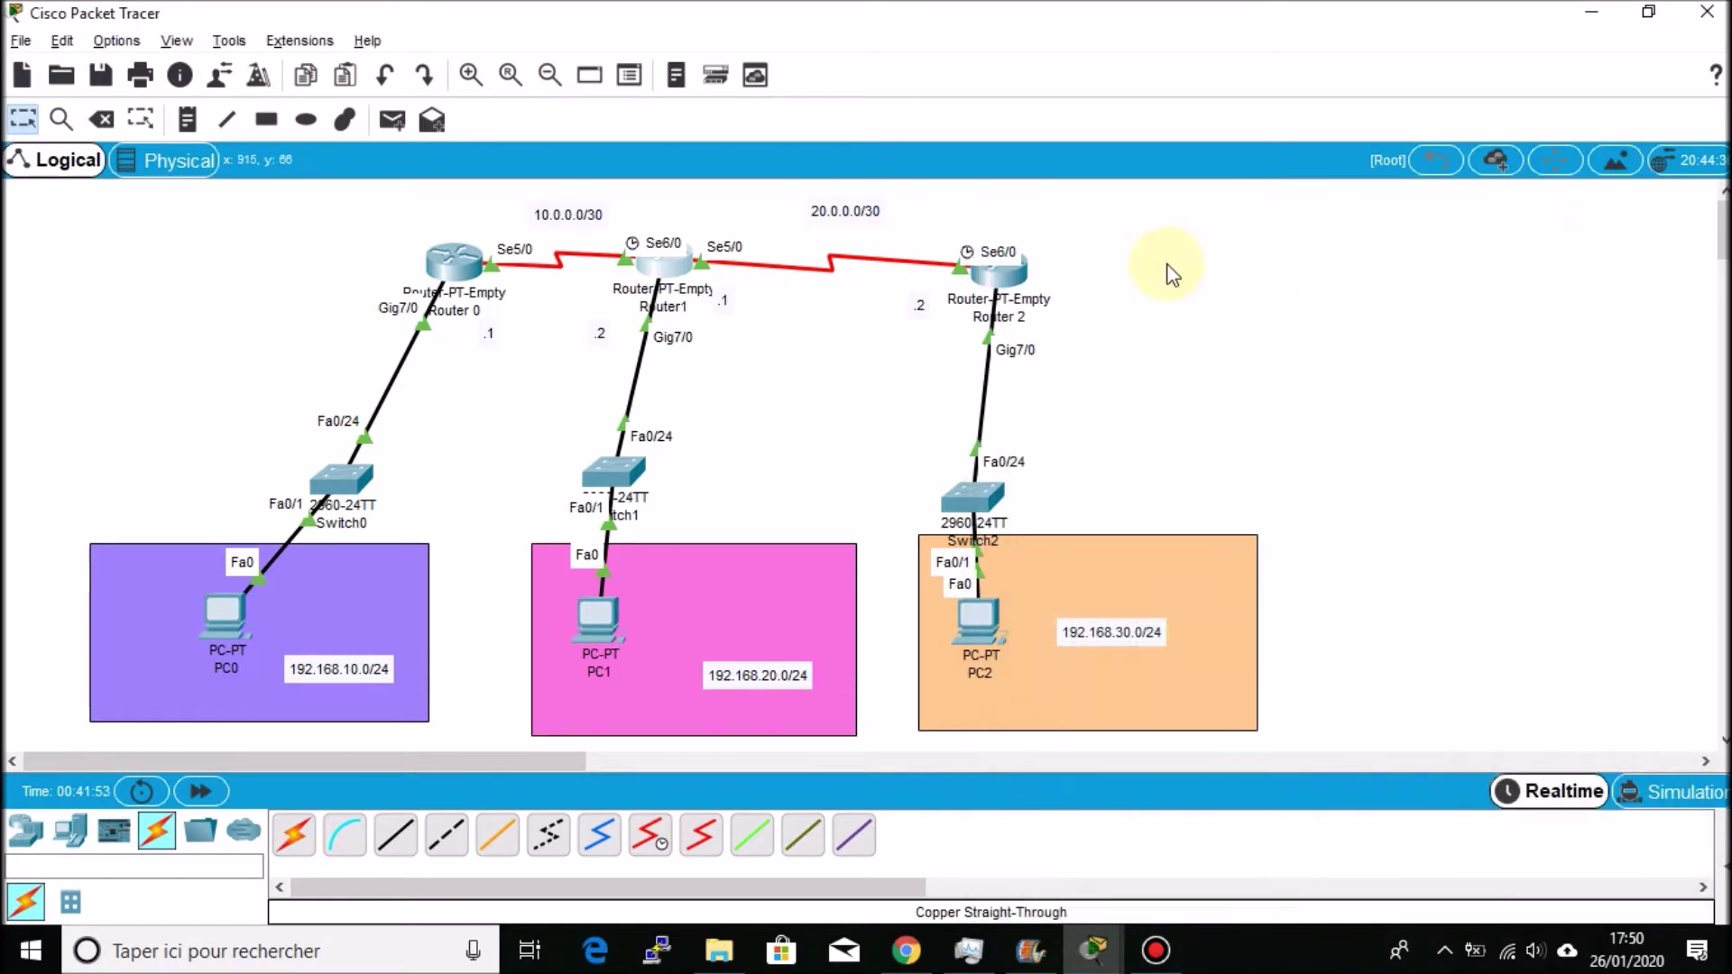
Open Router 2's command line interface and move its window clear of the other routers
click(997, 261)
drag(902, 116, 1284, 147)
click(1089, 197)
key(Return)
key(Return)
key(Return)
key(Return)
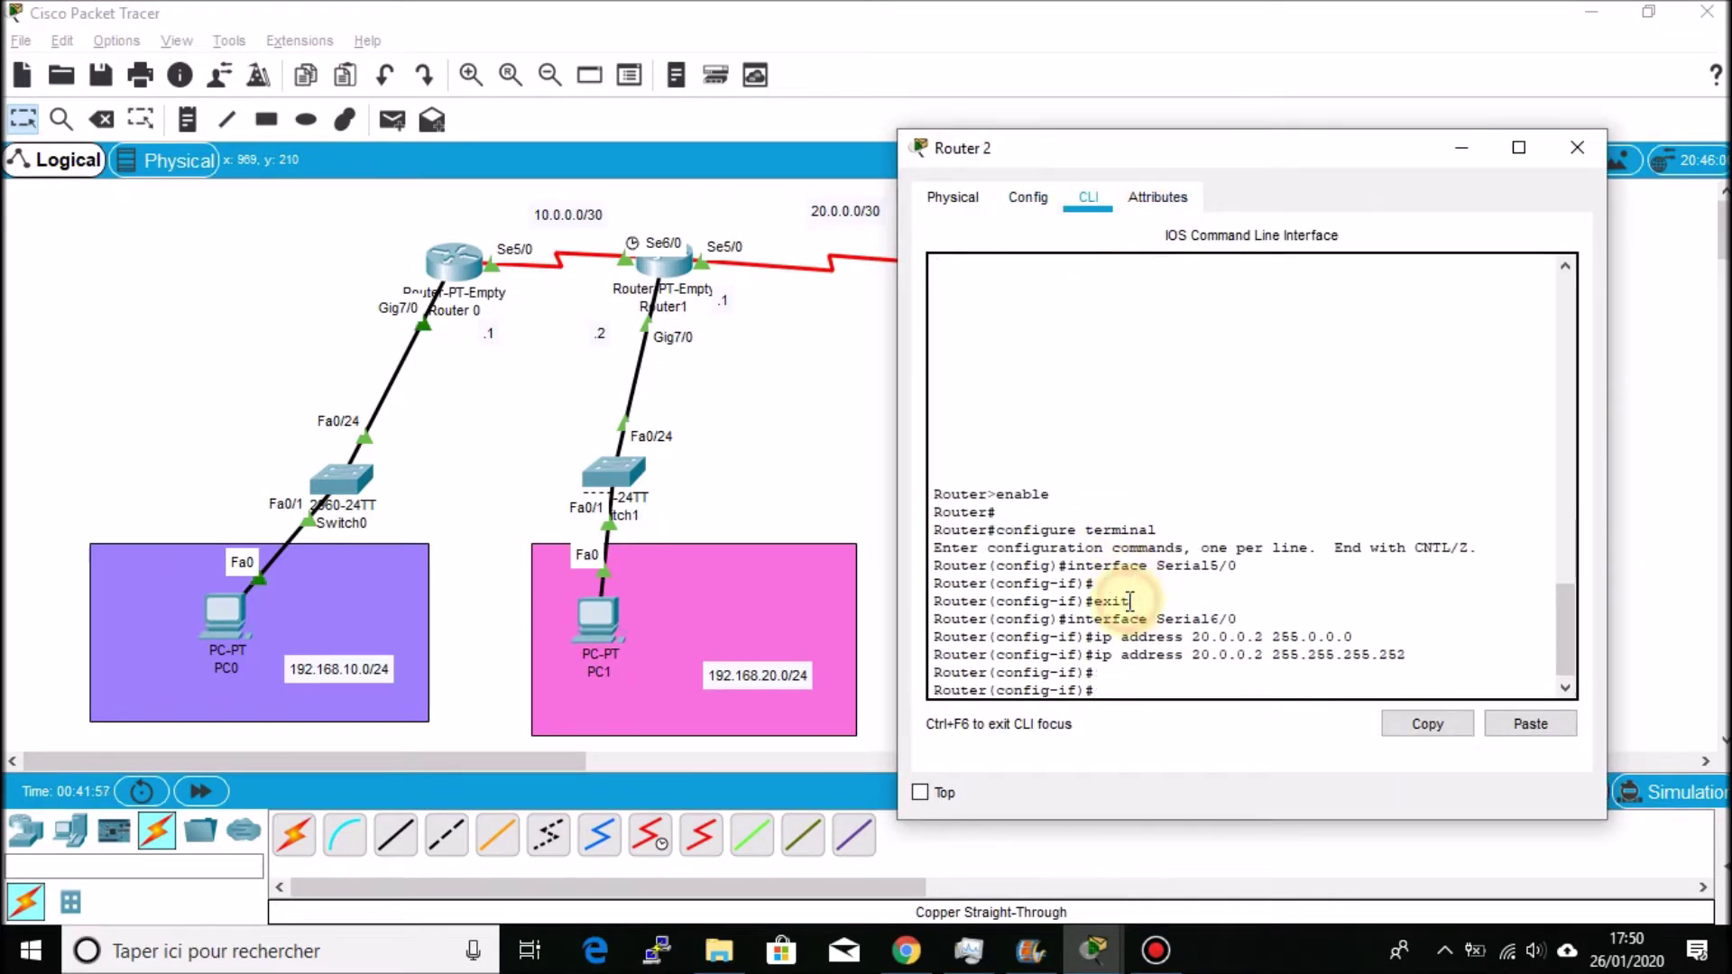
Try to view Router 2's routing table from interface configuration mode with the command do ip route
text(do ip route)
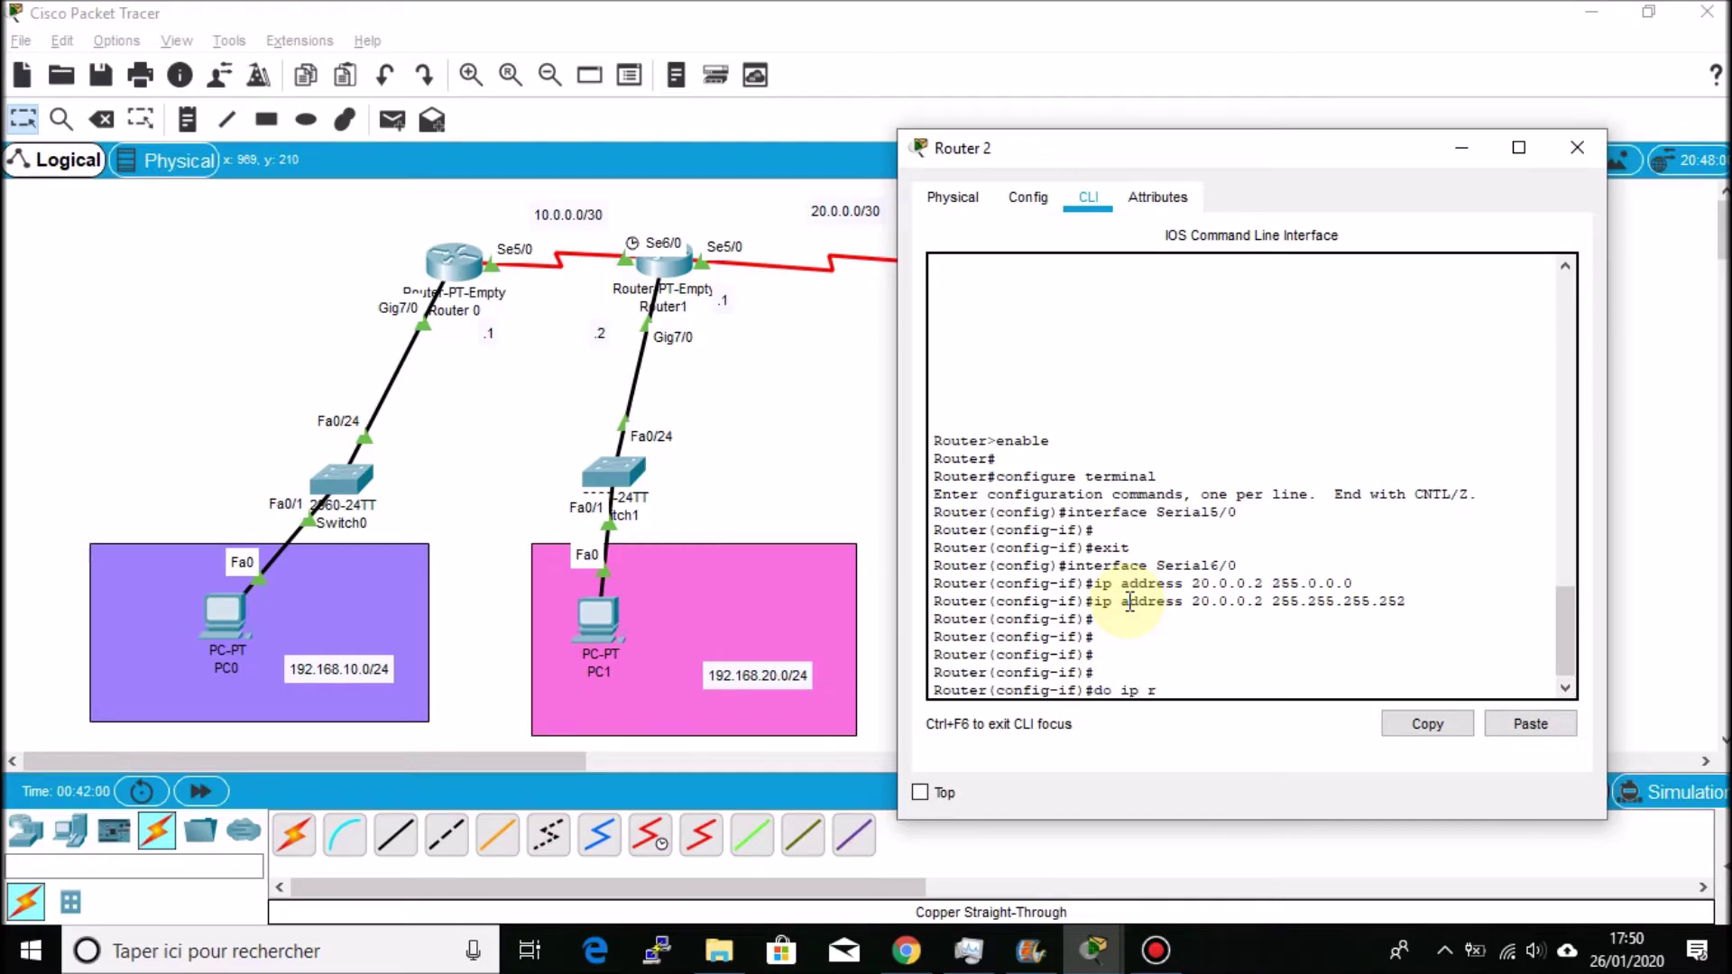
key(Return)
text(do)
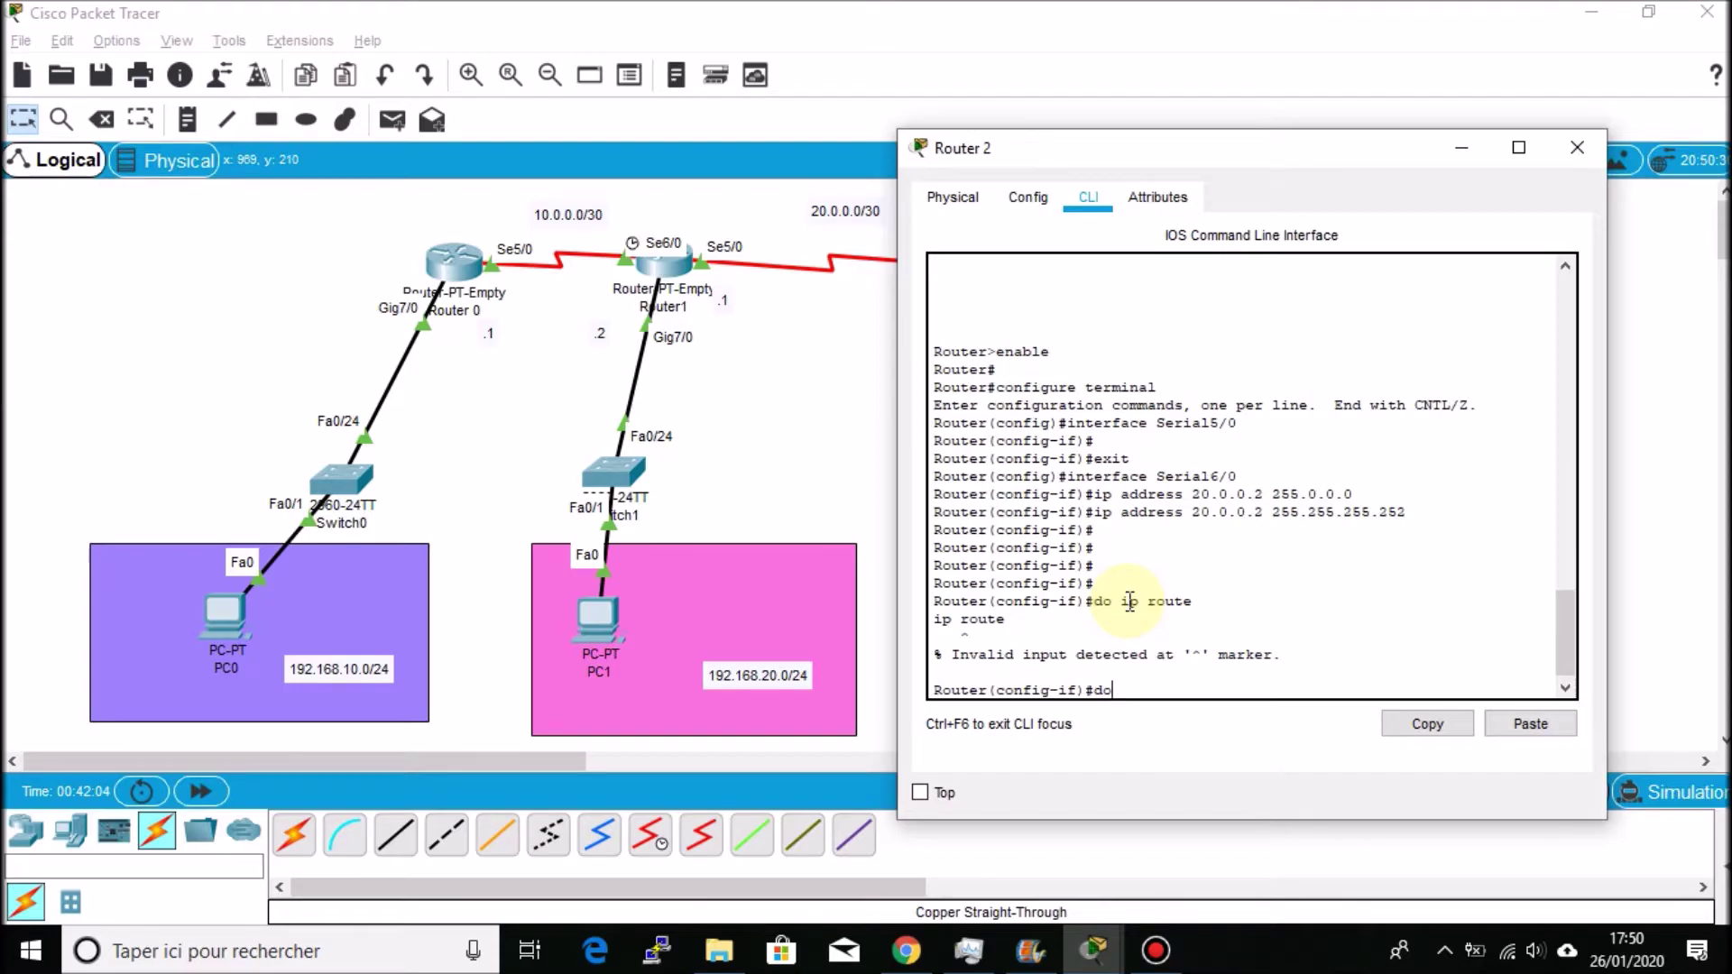
text( ip route)
key(Return)
Exit interface and global configuration modes on Router 2 to return to the privileged prompt
text(ex)
key(Return)
key(Return)
text(ex)
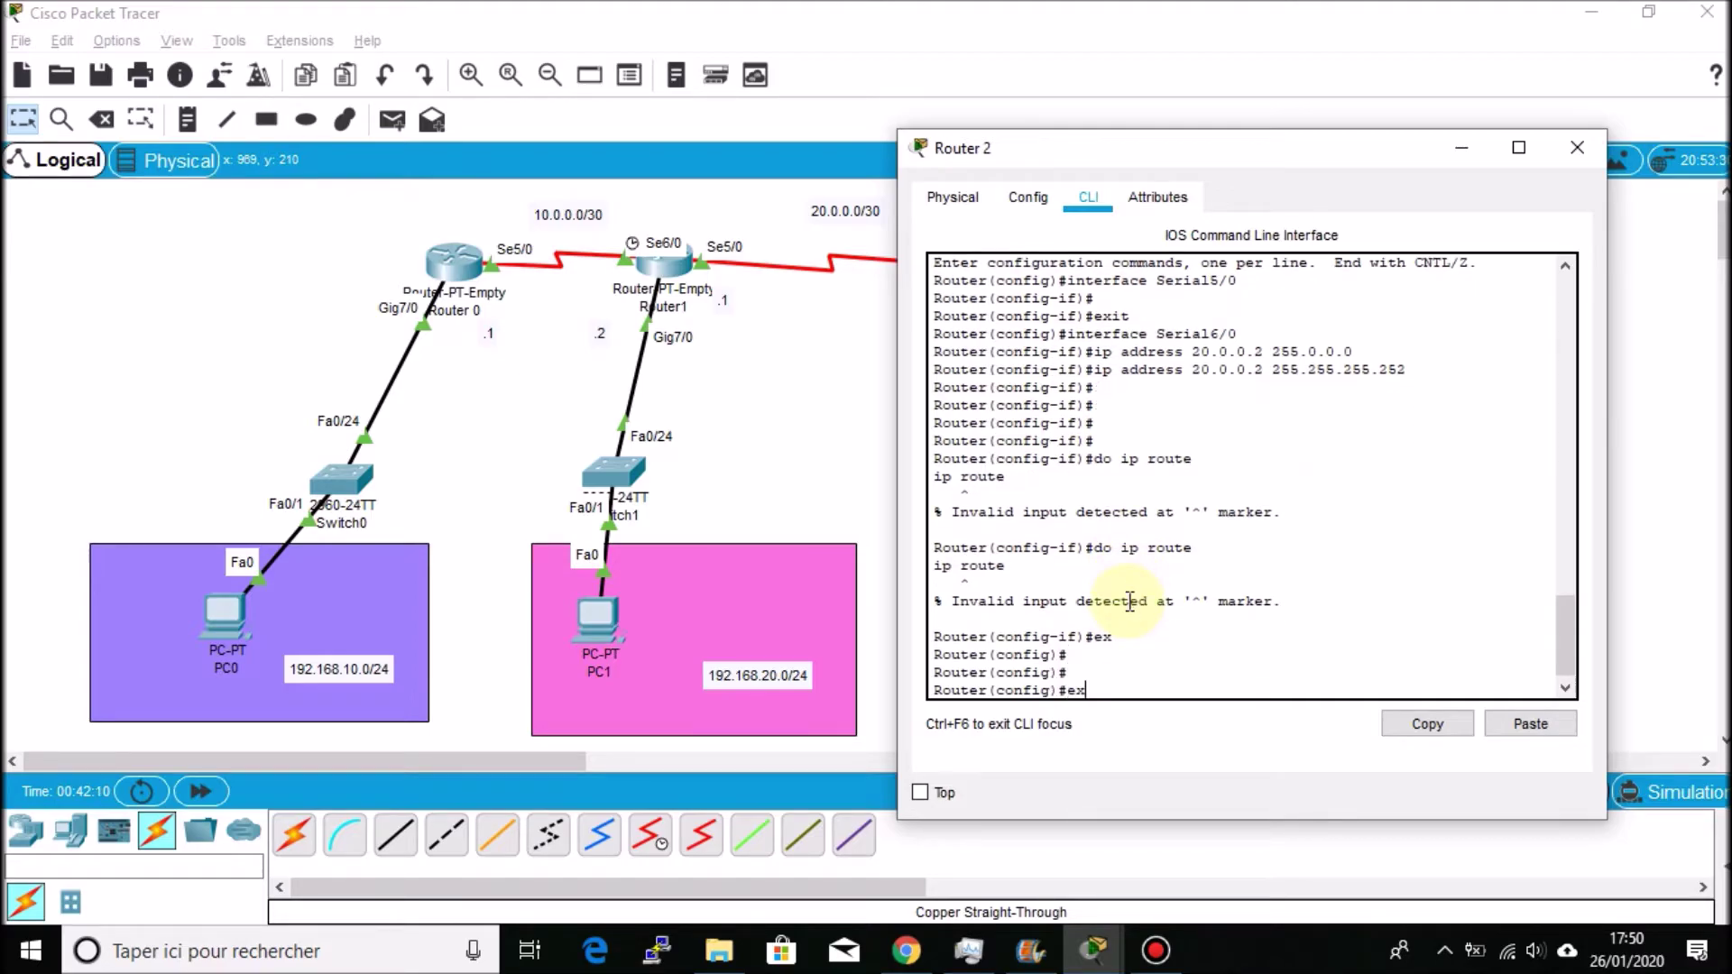
key(Return)
Try to view Router 2's routing table from privileged mode with the command ip route
text(ip route)
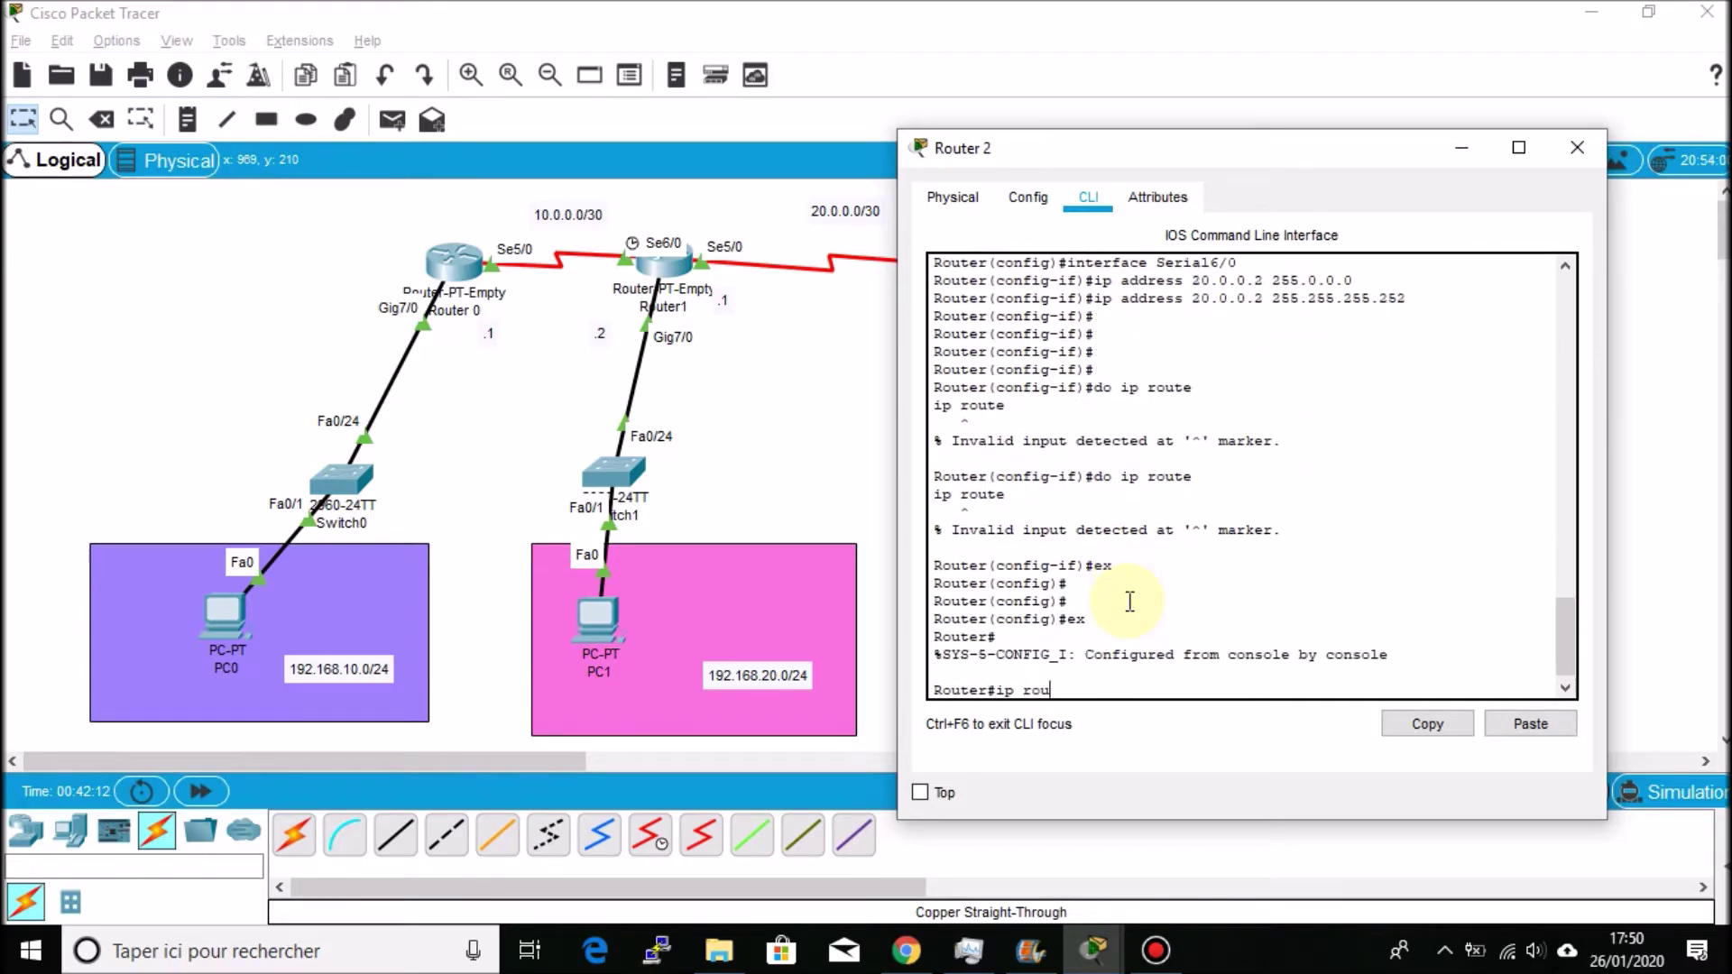
key(Return)
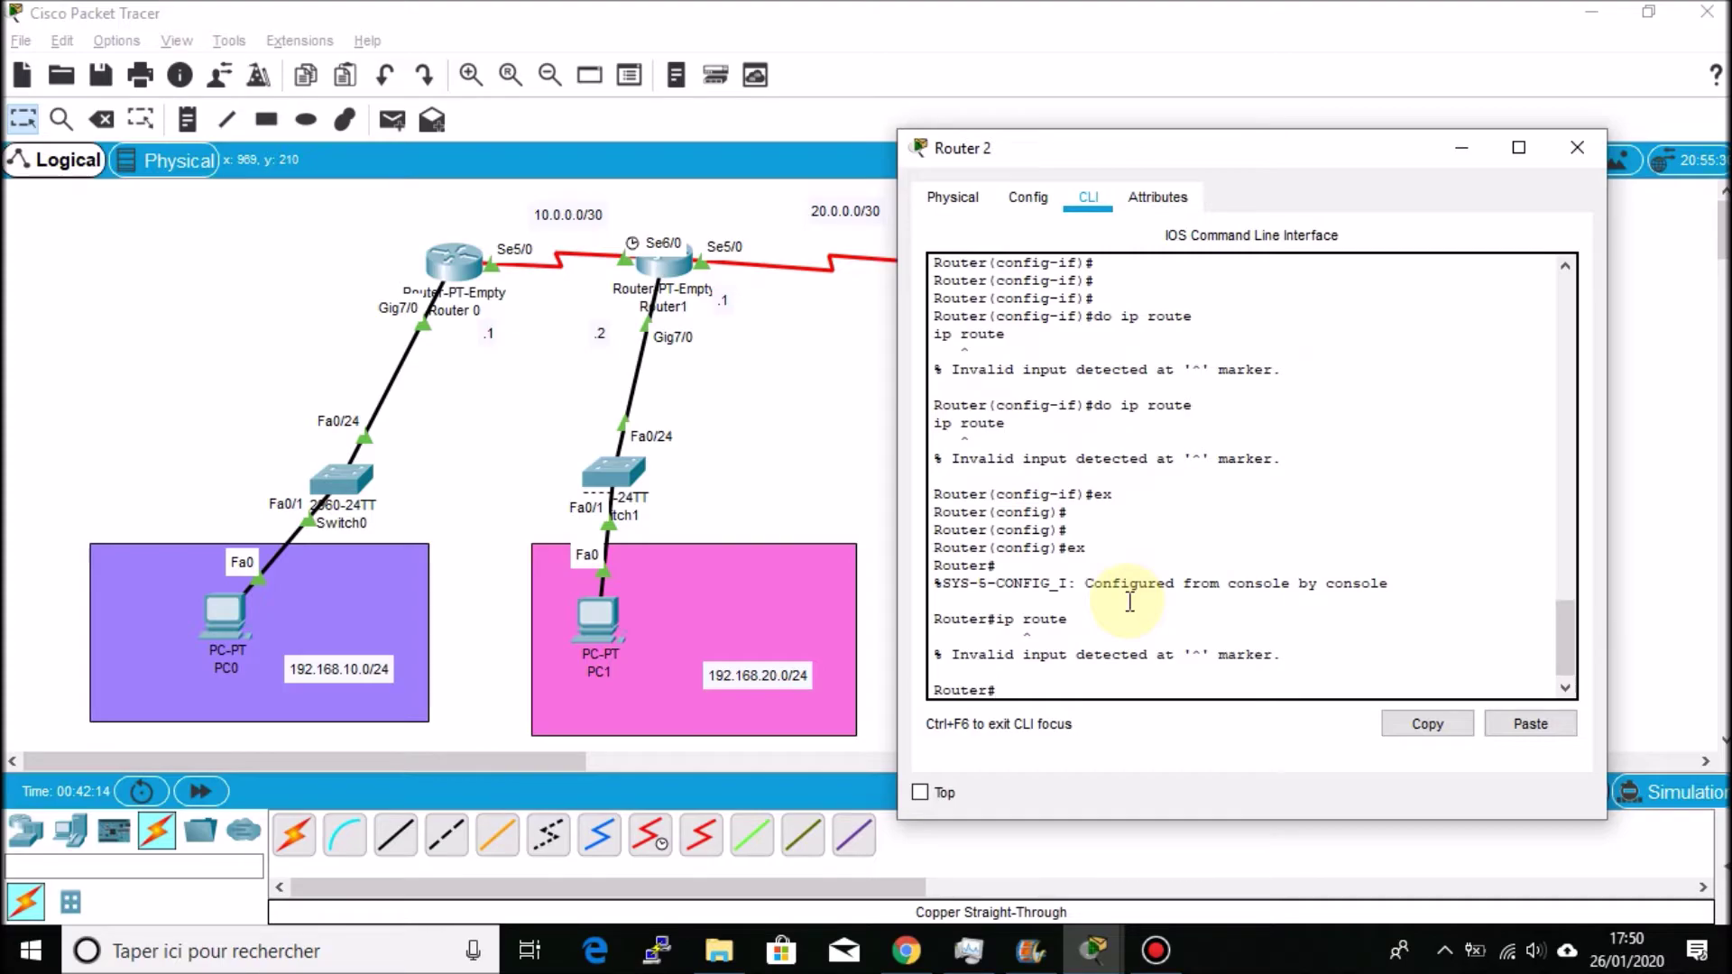
key(Up)
key(Return)
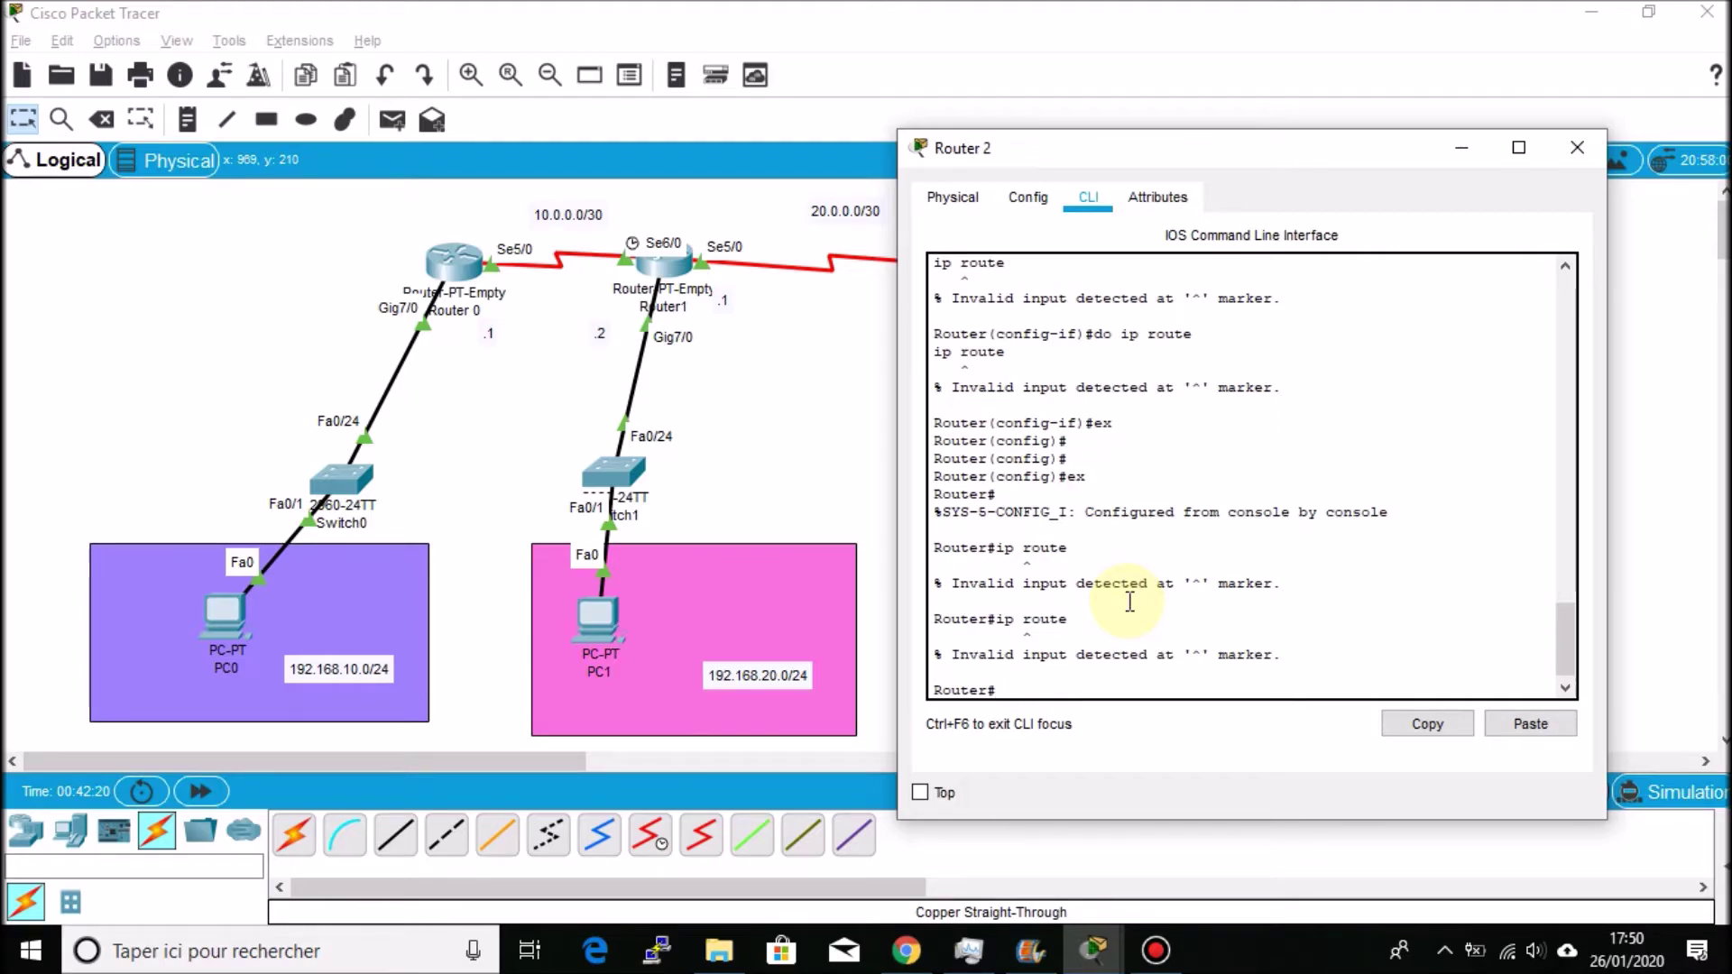
Display Router 2's routing table with show ip route
text(show ip route)
key(Return)
Enter global configuration mode from the terminal on Router 2 and enter EIGRP configuration with autonomous system number 1
text(conf)
key(Return)
key(Return)
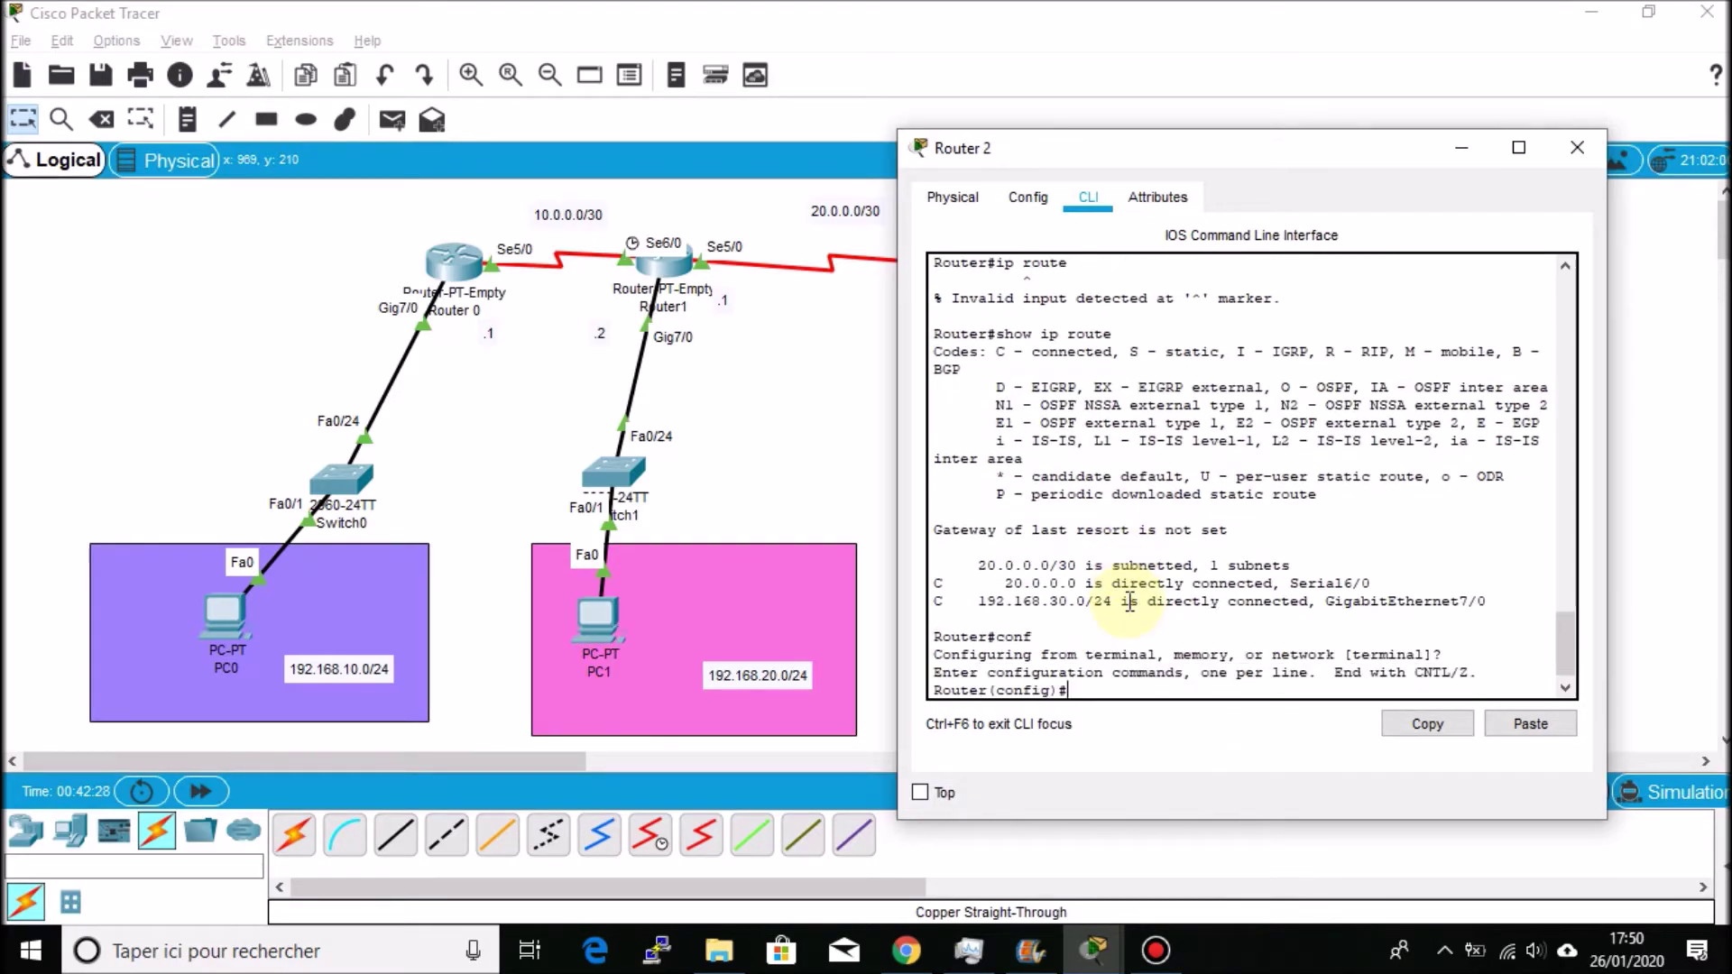
text(router ei)
key(Tab)
text(1)
key(Return)
Advertise network 20.0.0.0 in EIGRP 1 on Router 2
text(net)
key(Tab)
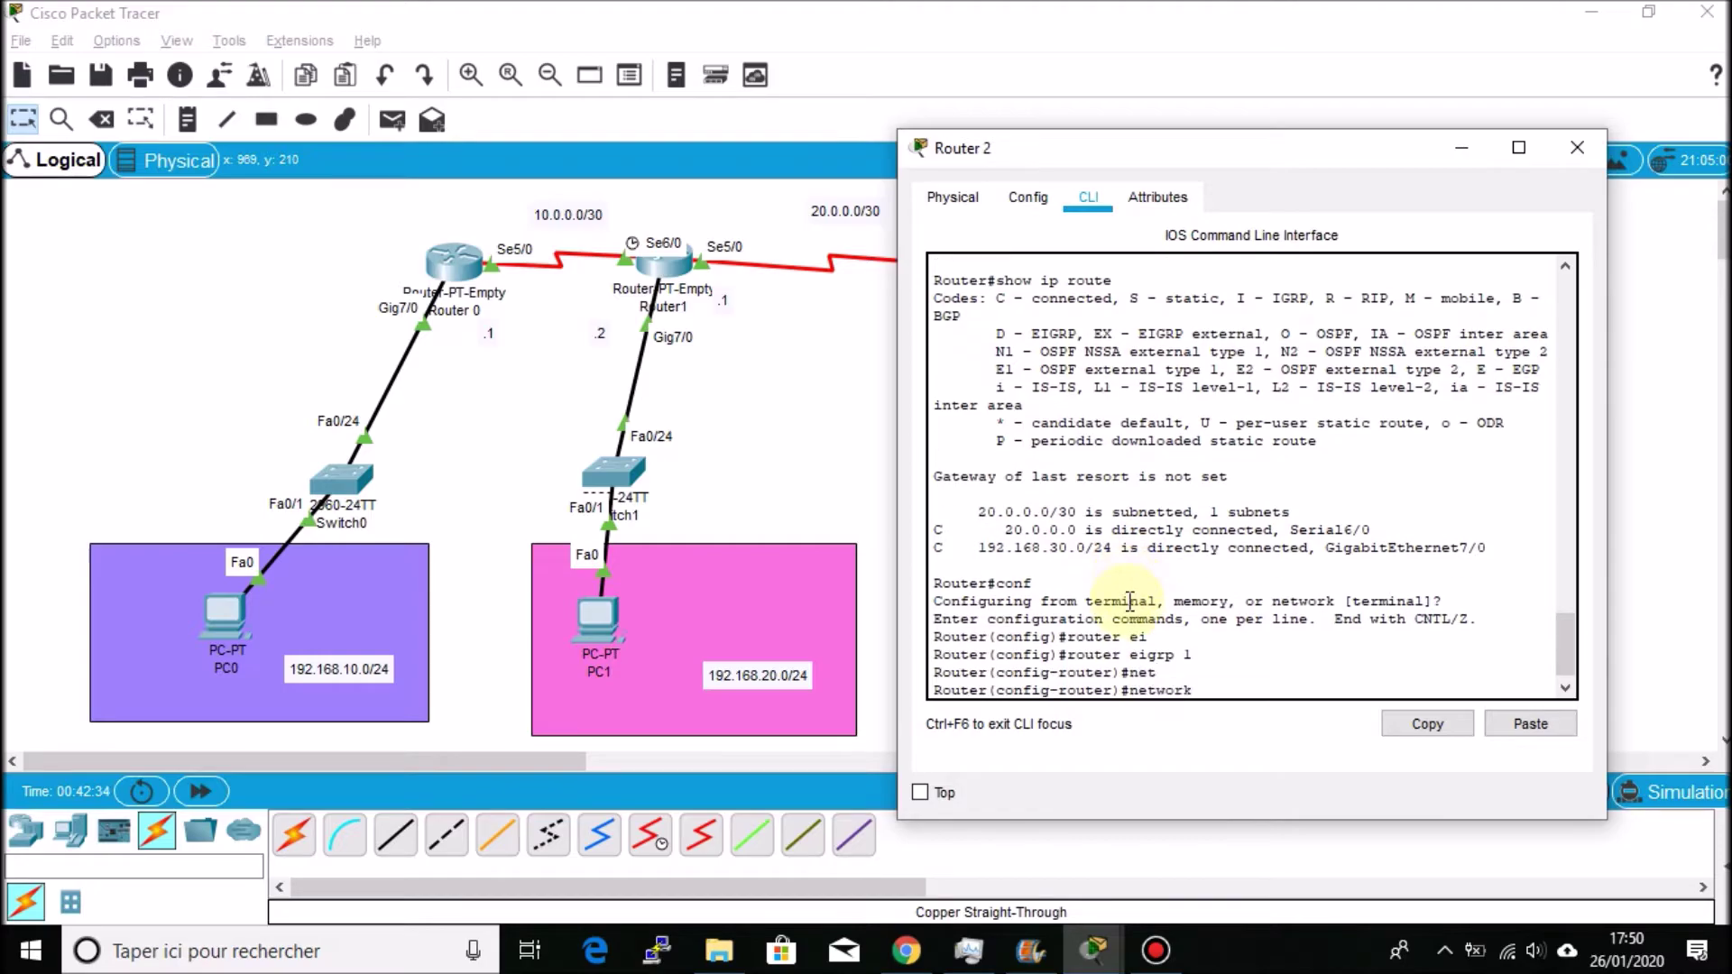
text(1)
text(20)
text(.0.0.0)
key(Return)
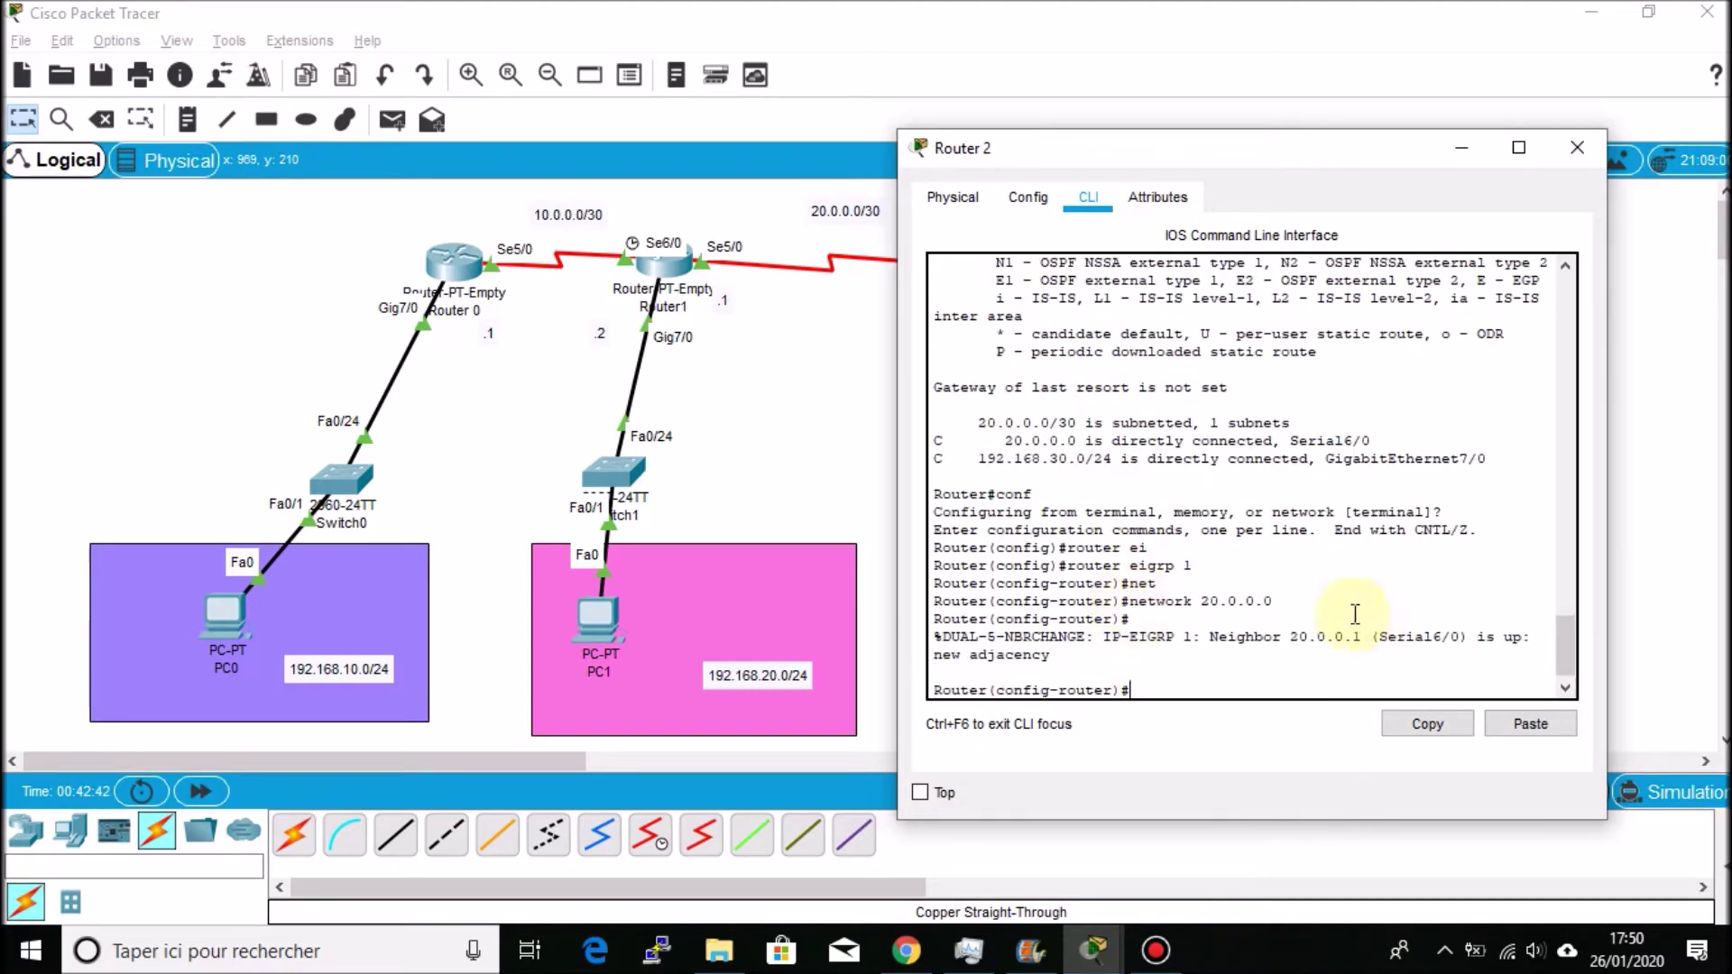
Advertise Router 2's LAN network 192.168.30.0 in EIGRP 1
key(Up)
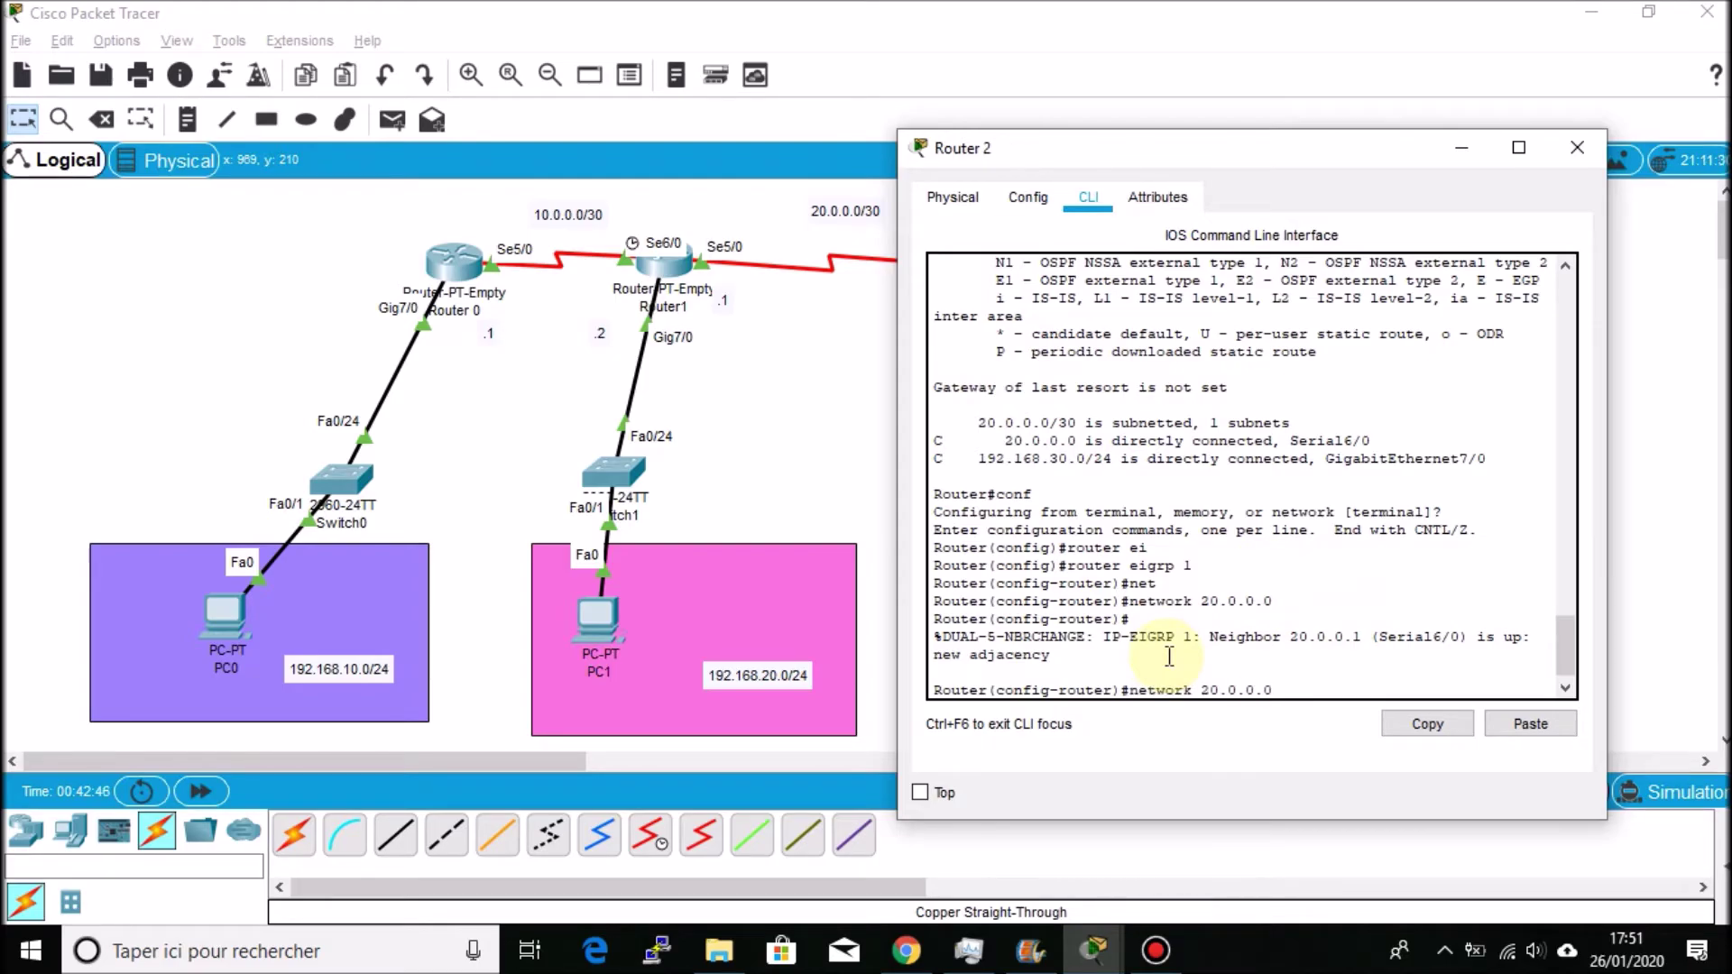
key(BackSpace)
key(BackSpace)
key(BackSpace)
key(BackSpace)
key(BackSpace)
key(BackSpace)
key(BackSpace)
key(BackSpace)
text(192.168.30.0)
key(Return)
key(Return)
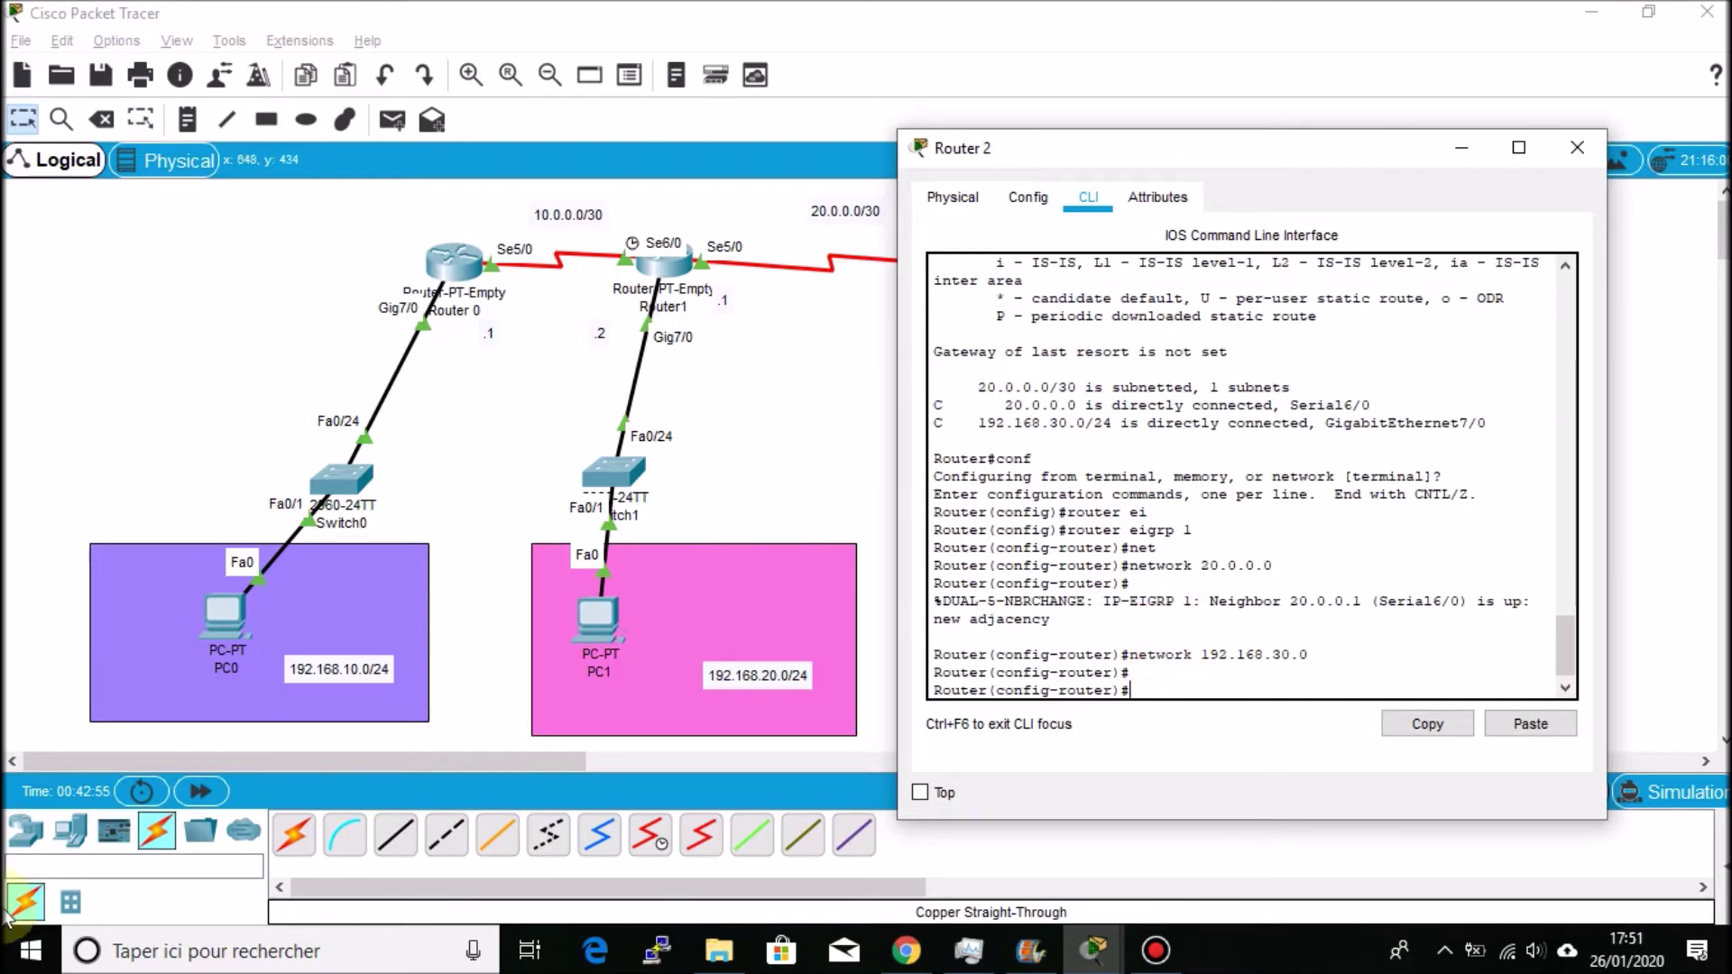
Fast-forward the simulation time and display Router 2's routing table from router configuration mode with do show ip route
click(199, 794)
click(911, 783)
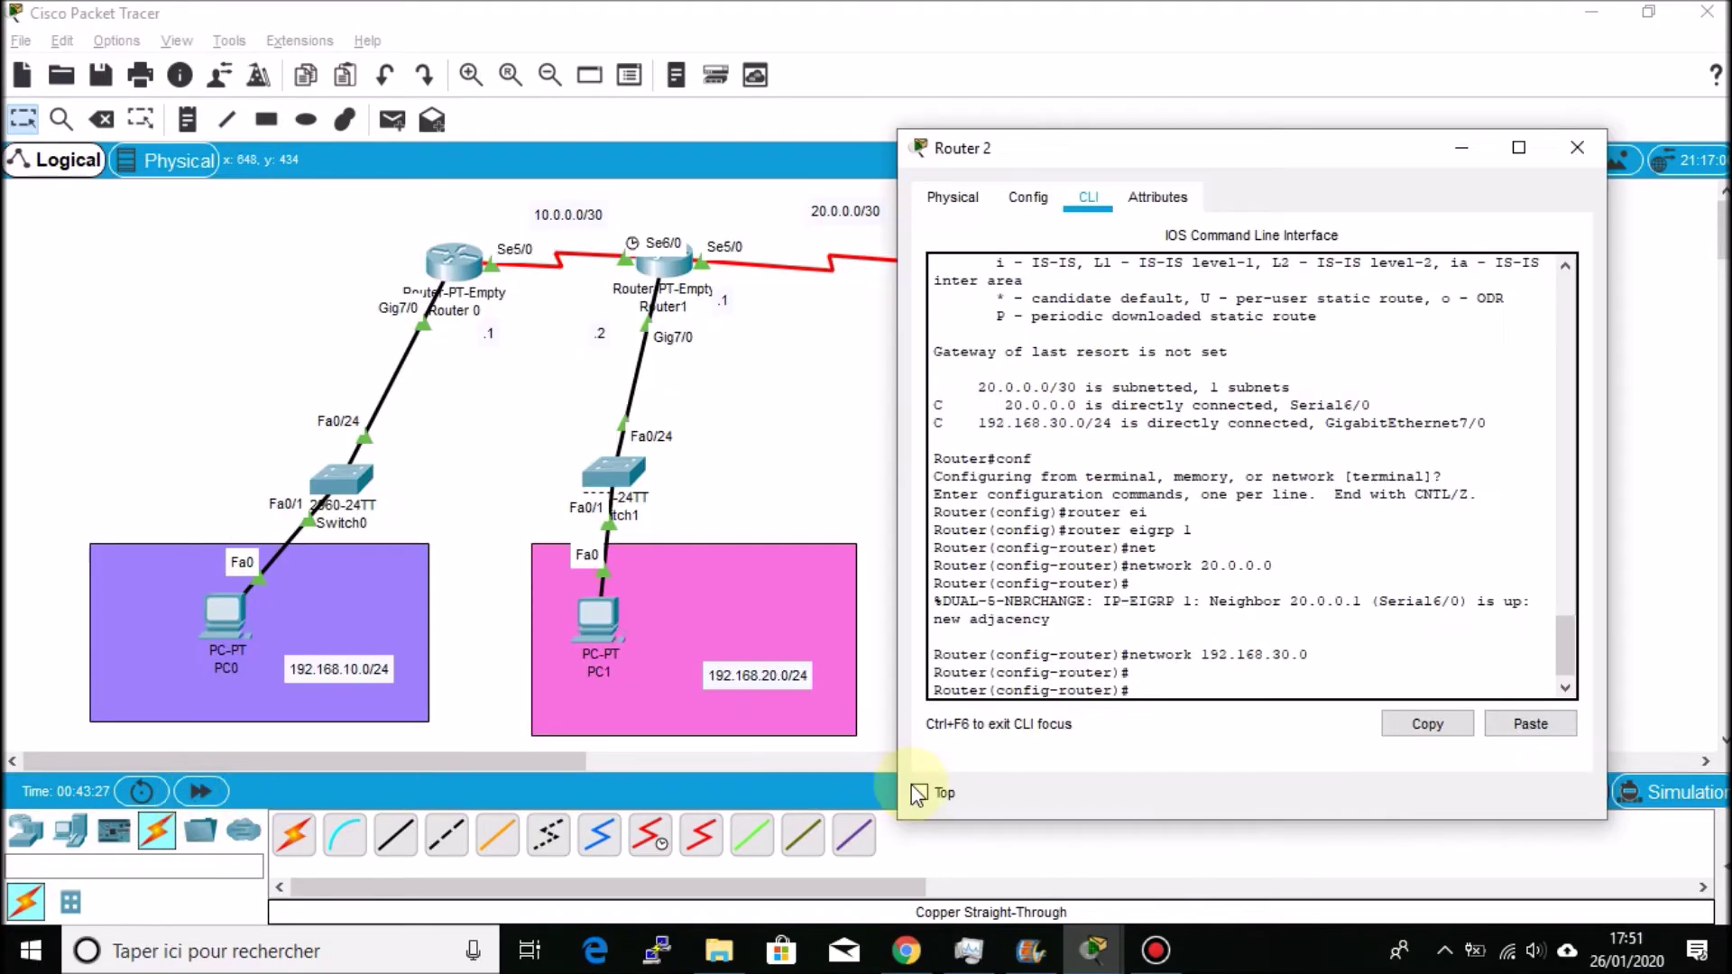
text(do show ip route)
key(Return)
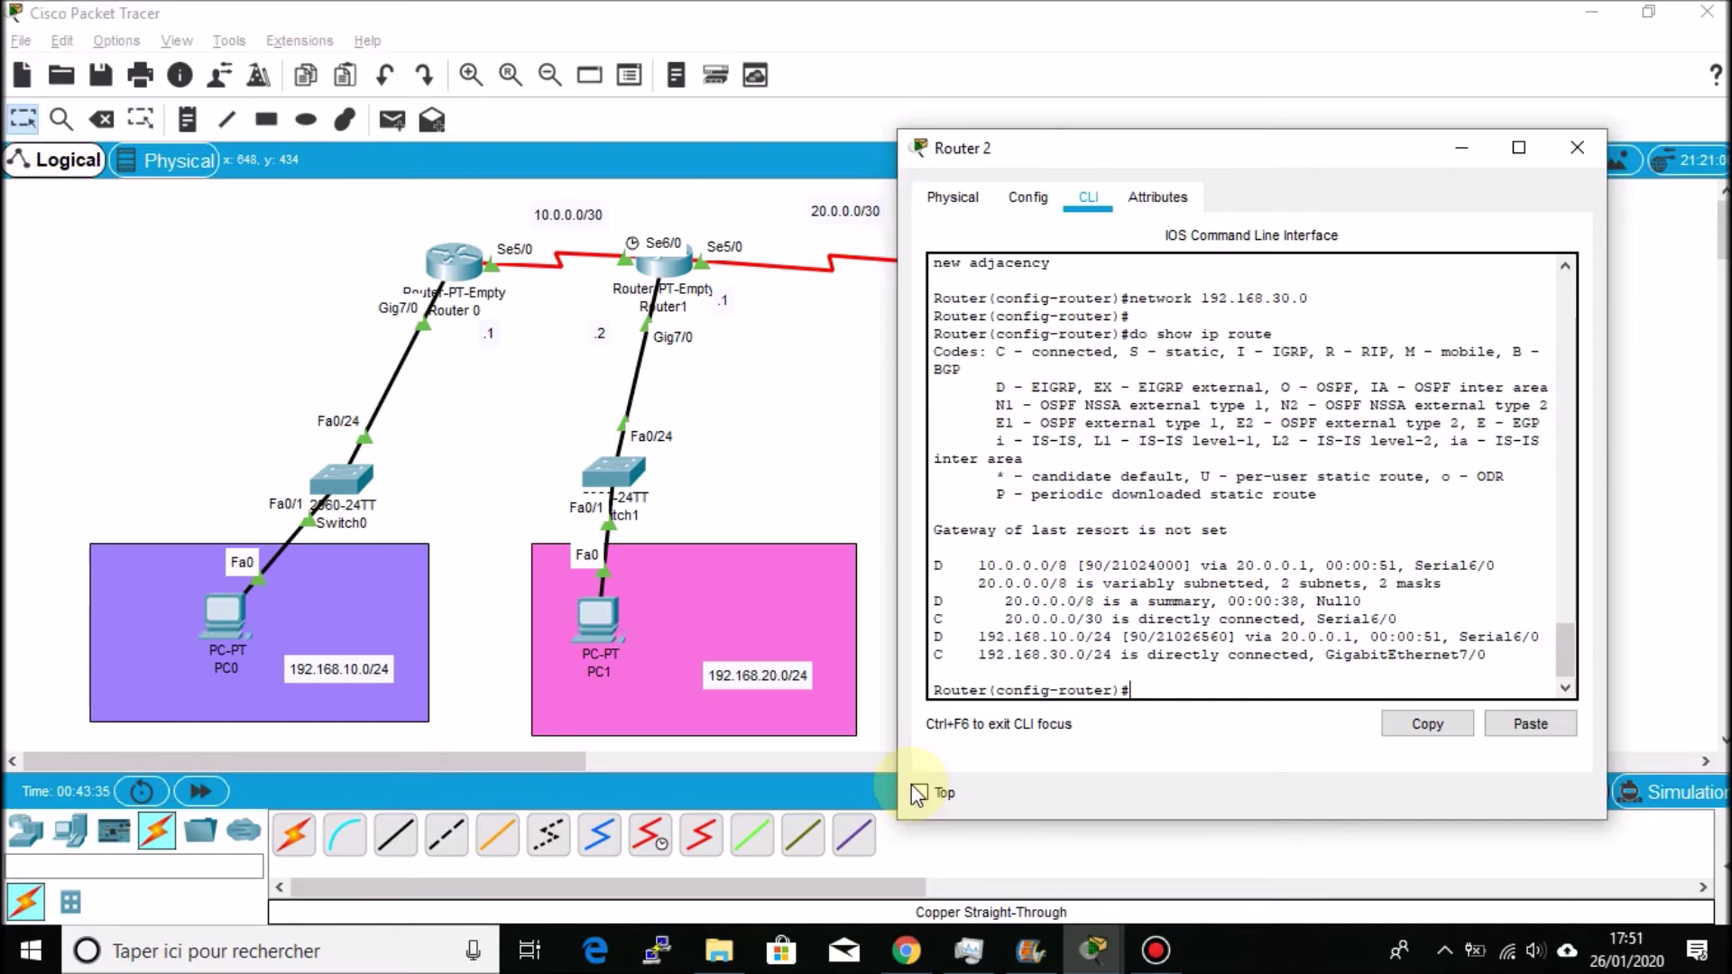
click(1017, 642)
drag(1017, 643, 1023, 585)
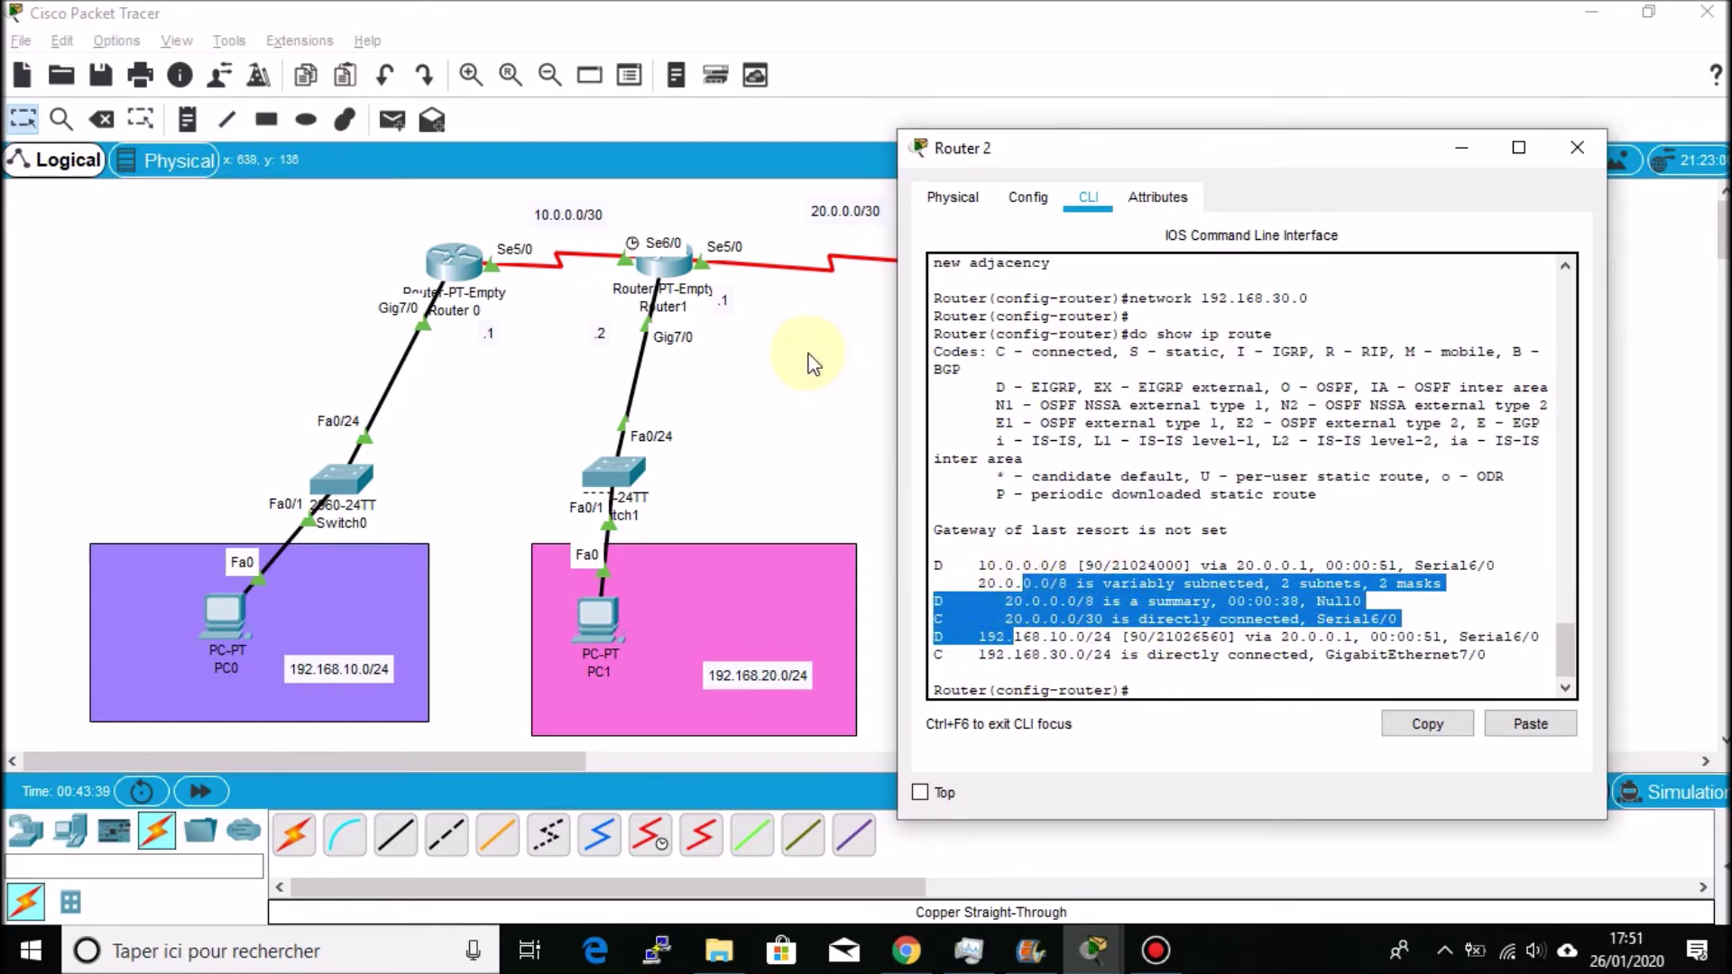
Advertise network 192.168.20.0 in EIGRP 1 on Router1
click(661, 258)
click(1301, 772)
key(Return)
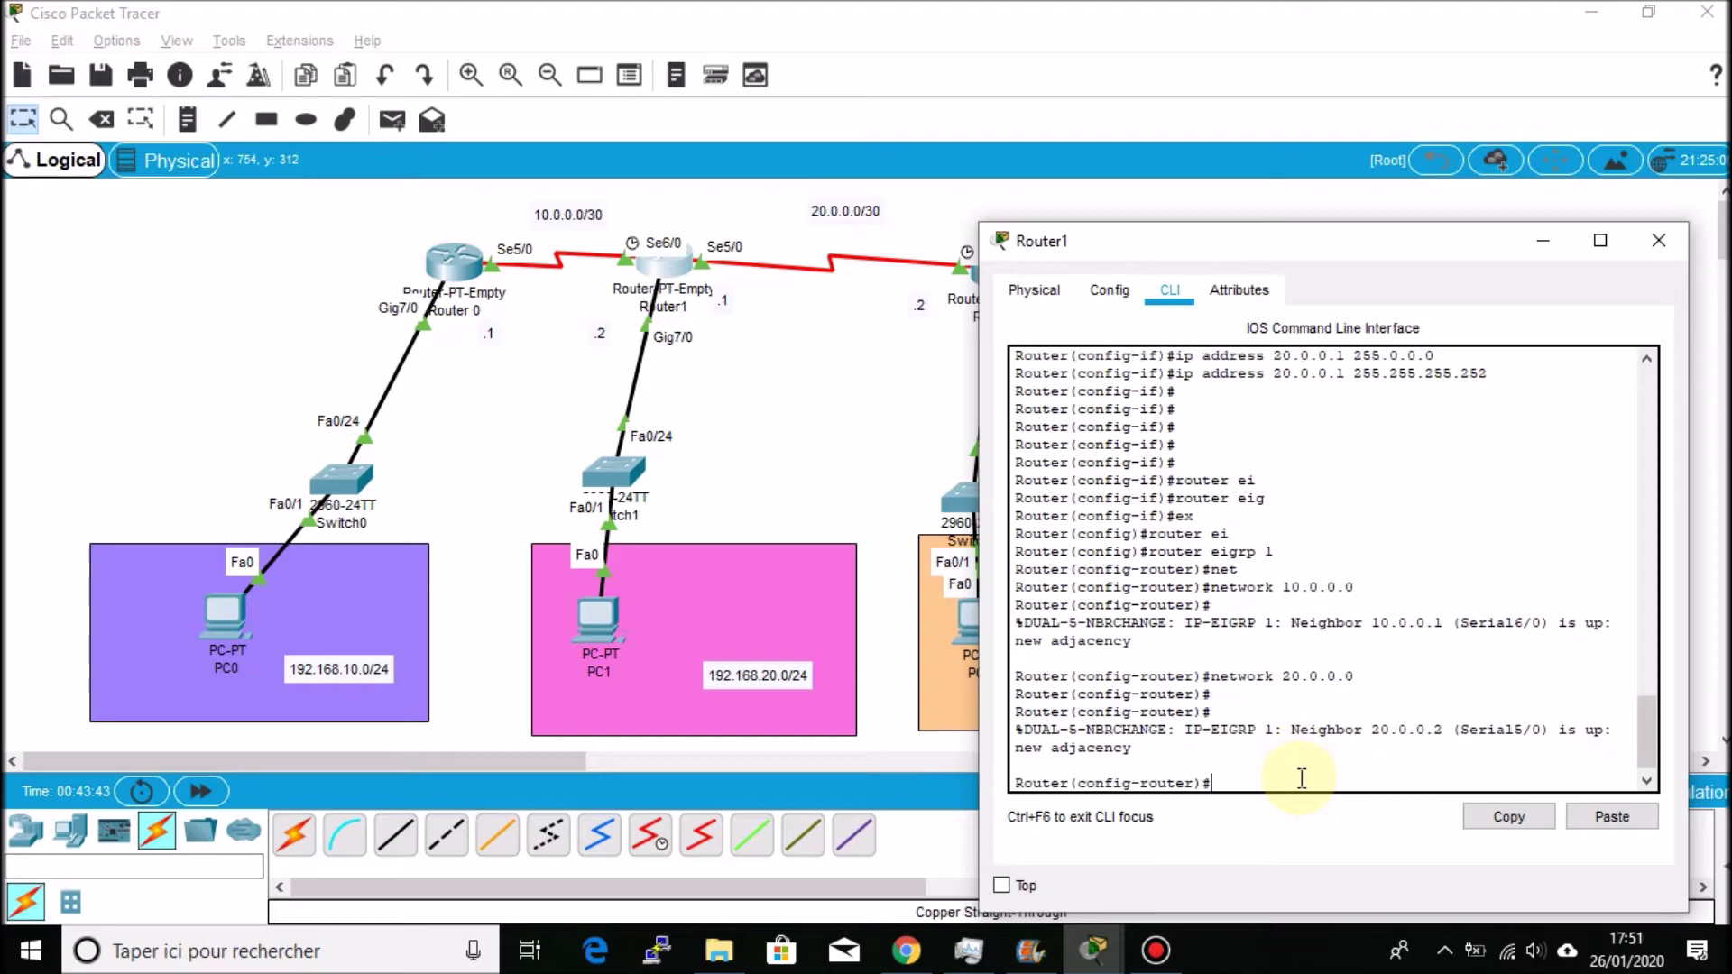
key(Return)
key(Return)
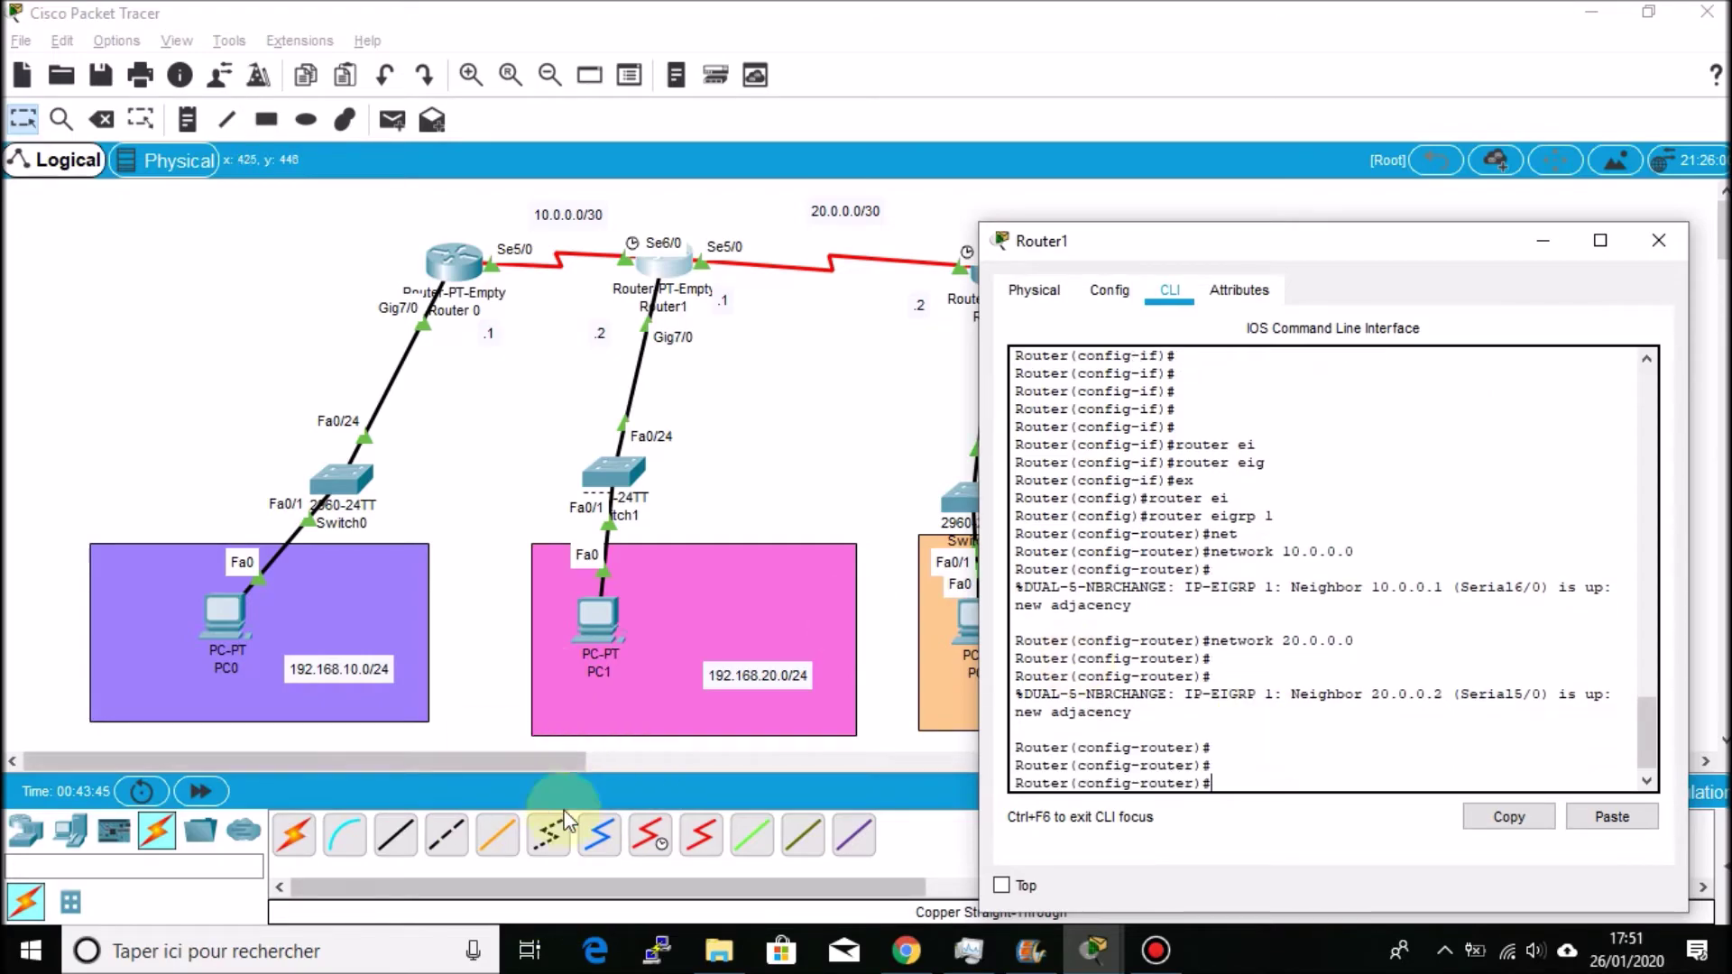
text(net)
key(Tab)
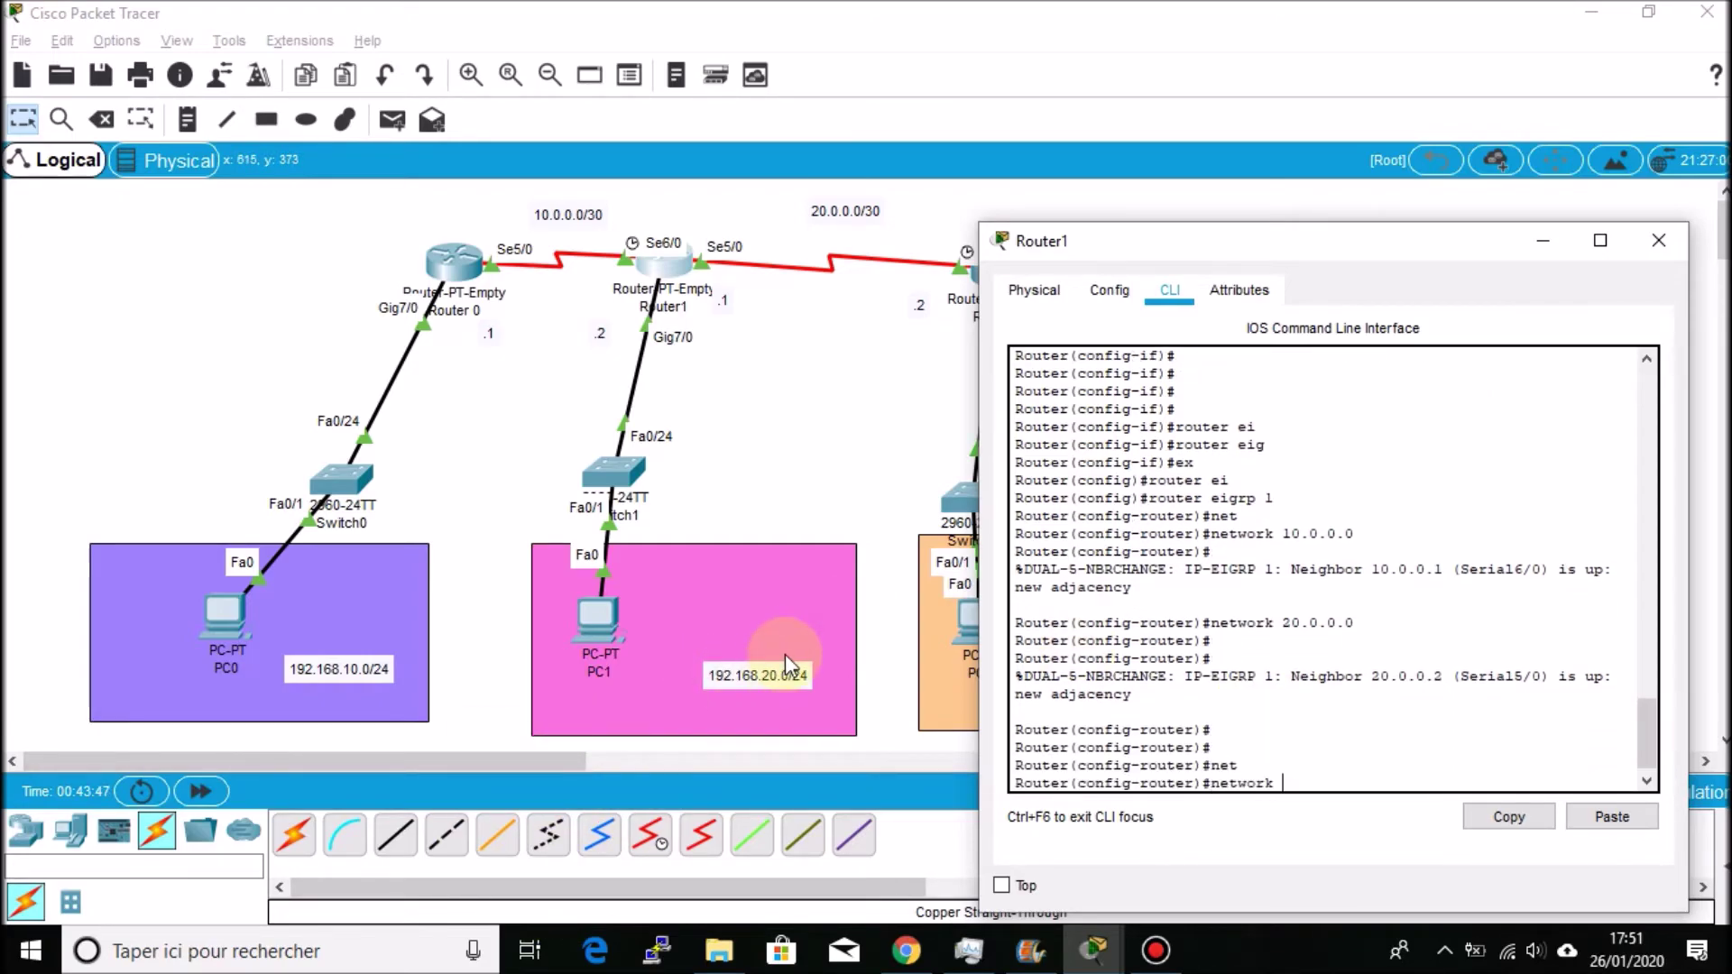
text(192.168.20.0)
key(Return)
key(Return)
Fast-forward the simulation again and recheck Router 2's routing table for the EIGRP routes to the other LANs
click(200, 792)
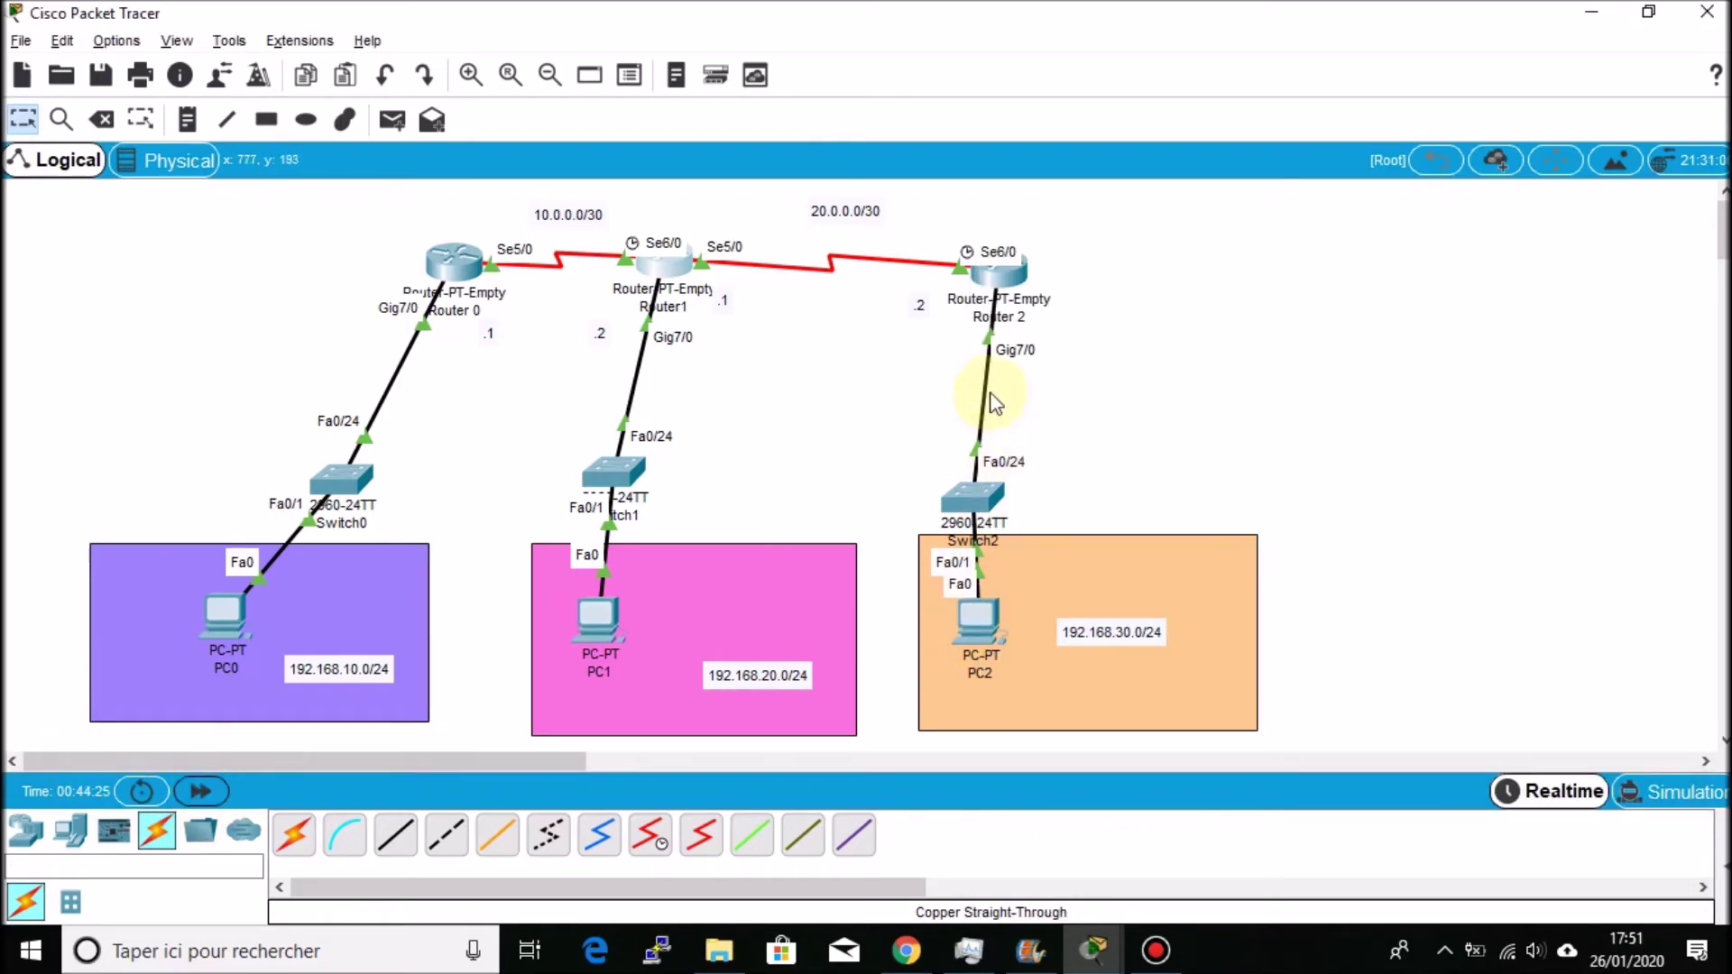
click(999, 263)
click(1234, 566)
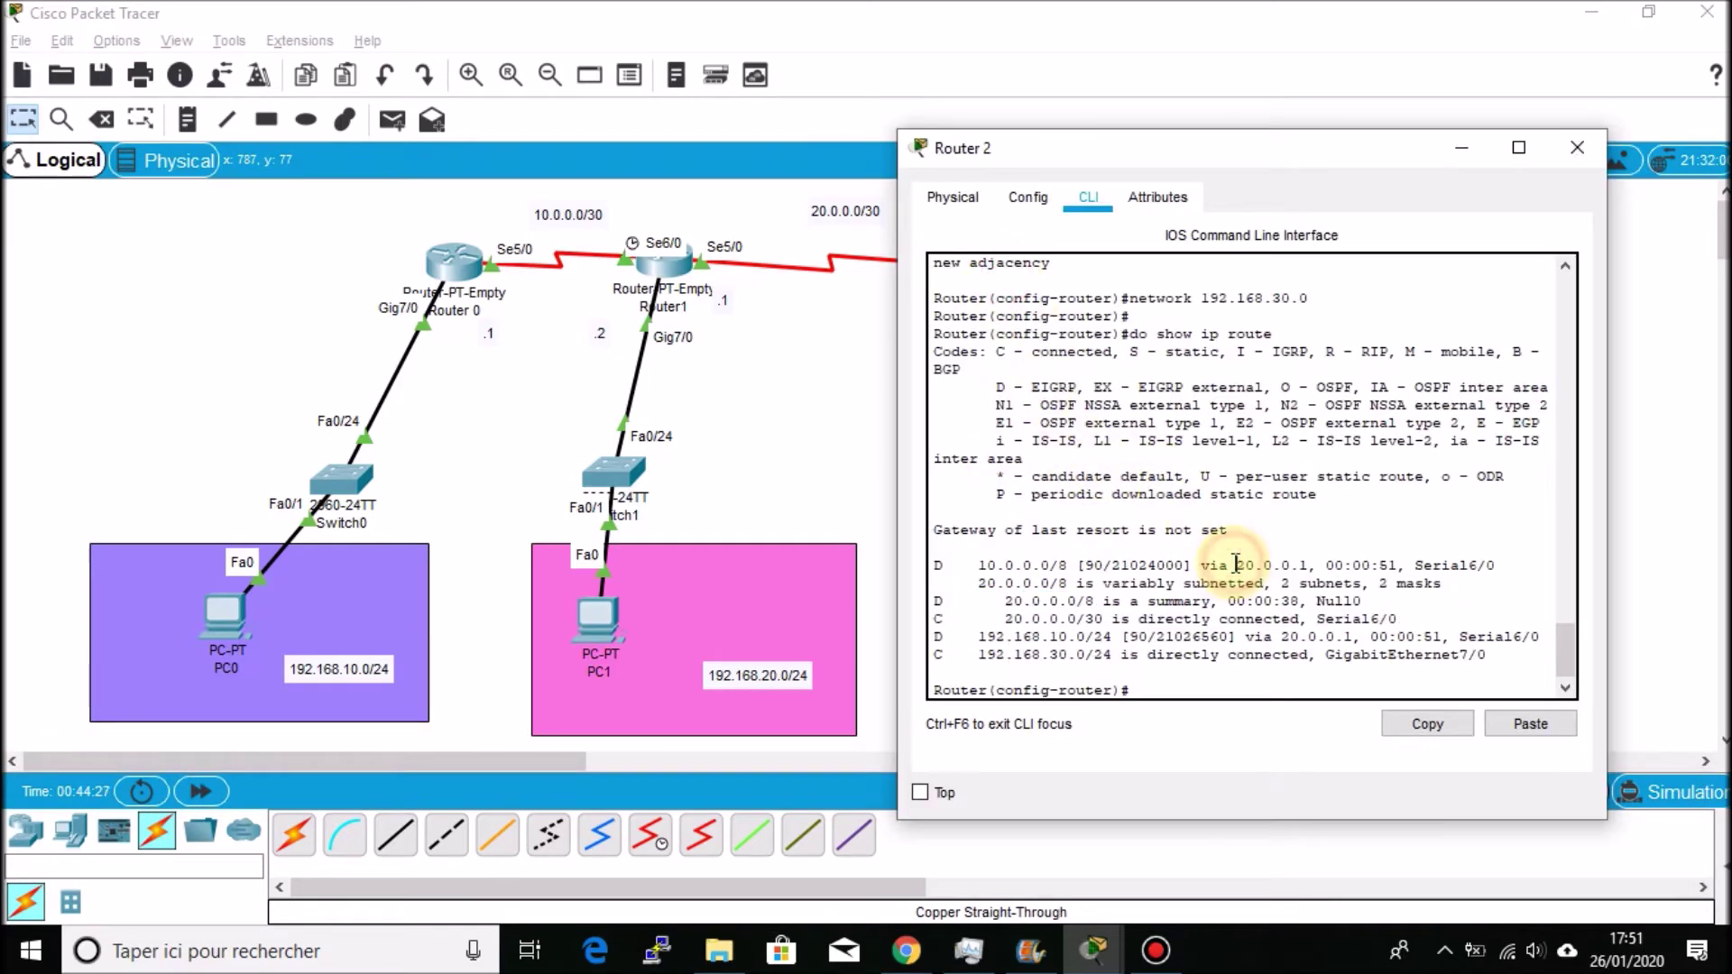
key(Return)
key(Return)
key(Return)
key(Return)
key(Return)
key(Return)
key(Return)
key(Return)
key(Return)
key(Return)
key(Return)
key(Up)
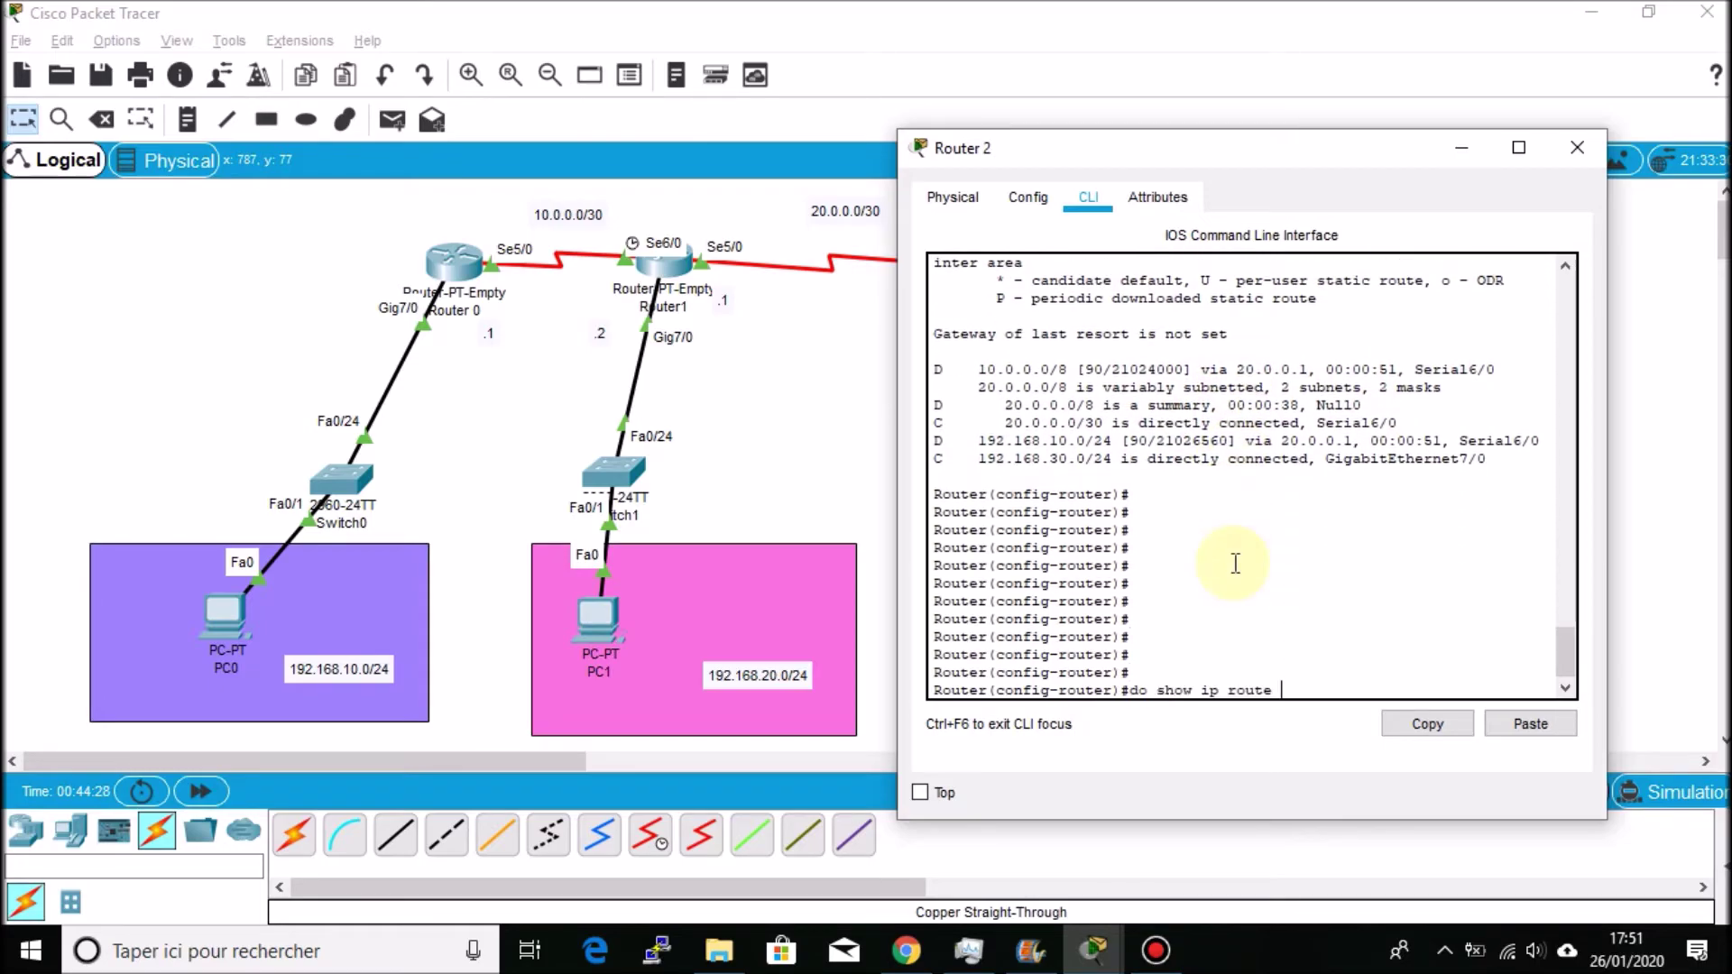
key(Return)
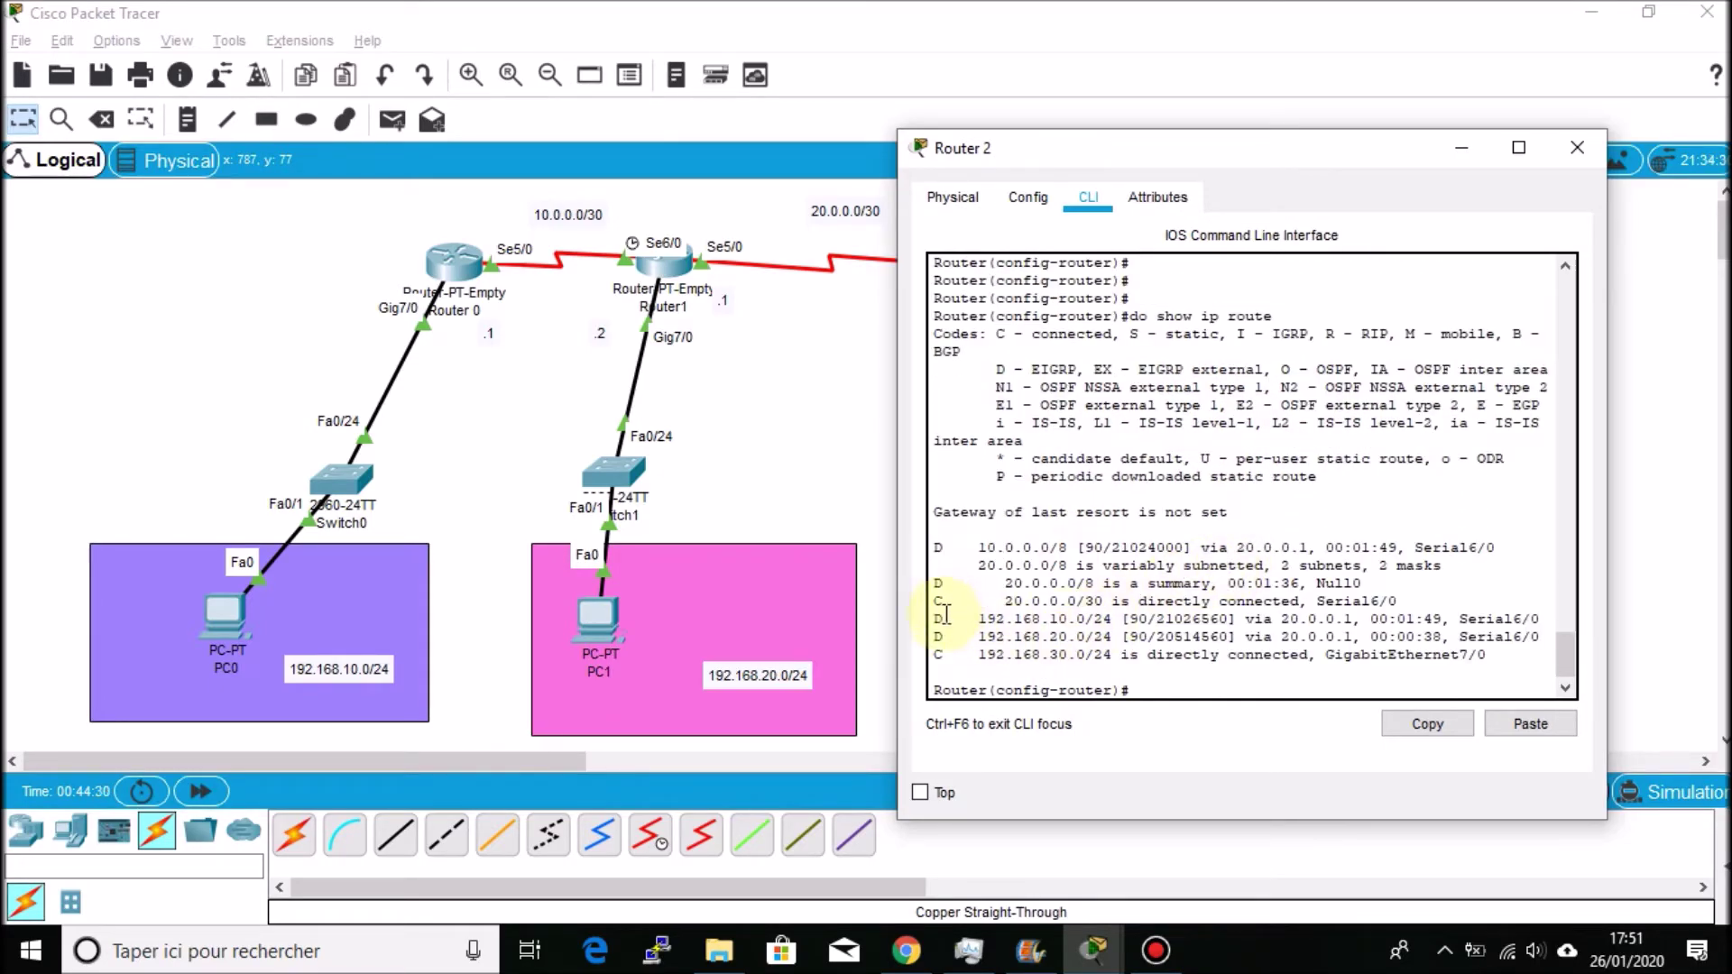
drag(936, 618, 1179, 638)
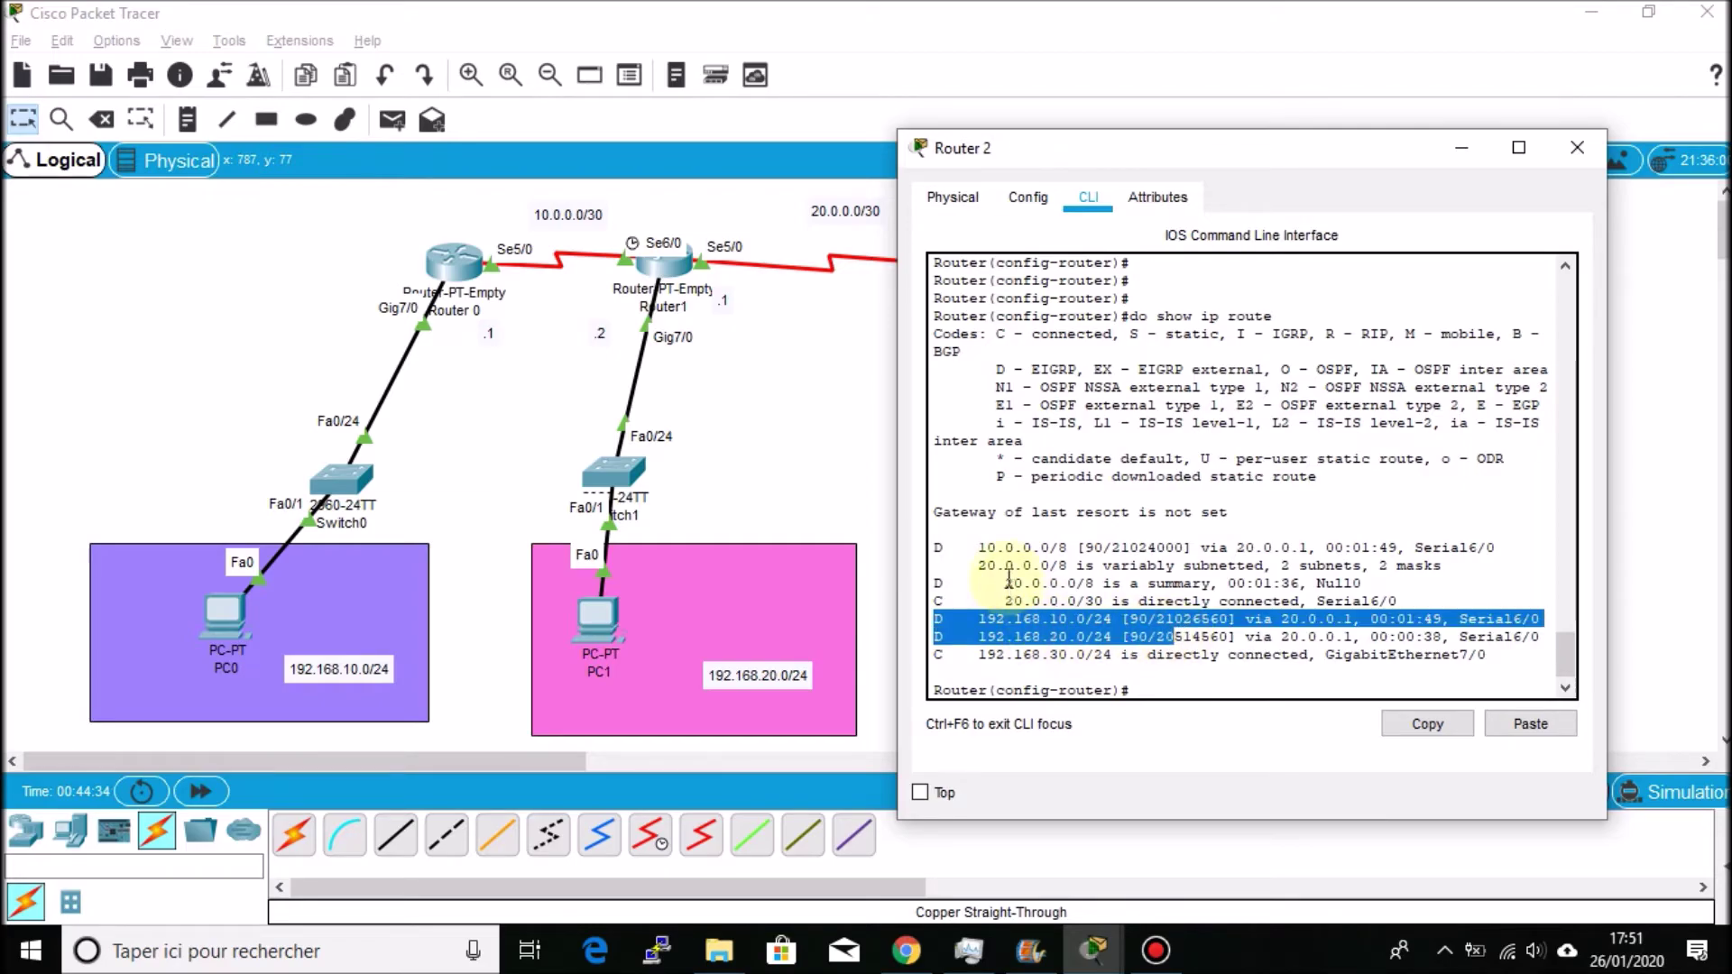
click(936, 547)
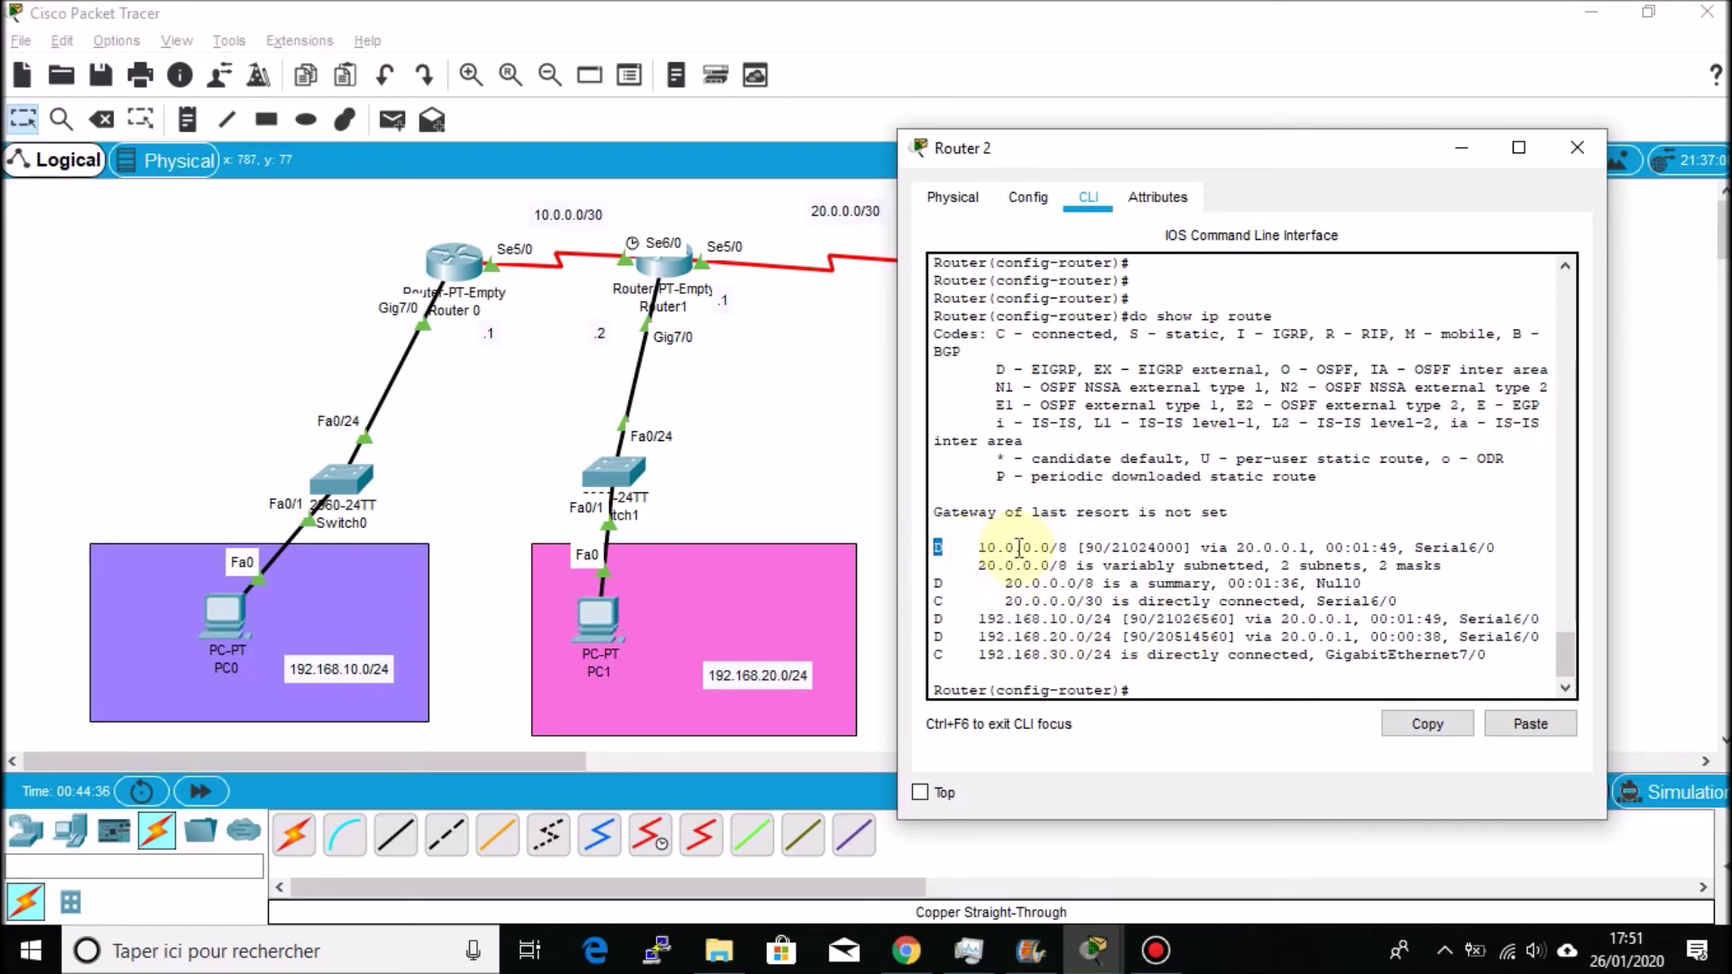
Leave Router 2, open PC0's command prompt, shrink its window and place it beside the topology
click(1593, 146)
click(218, 608)
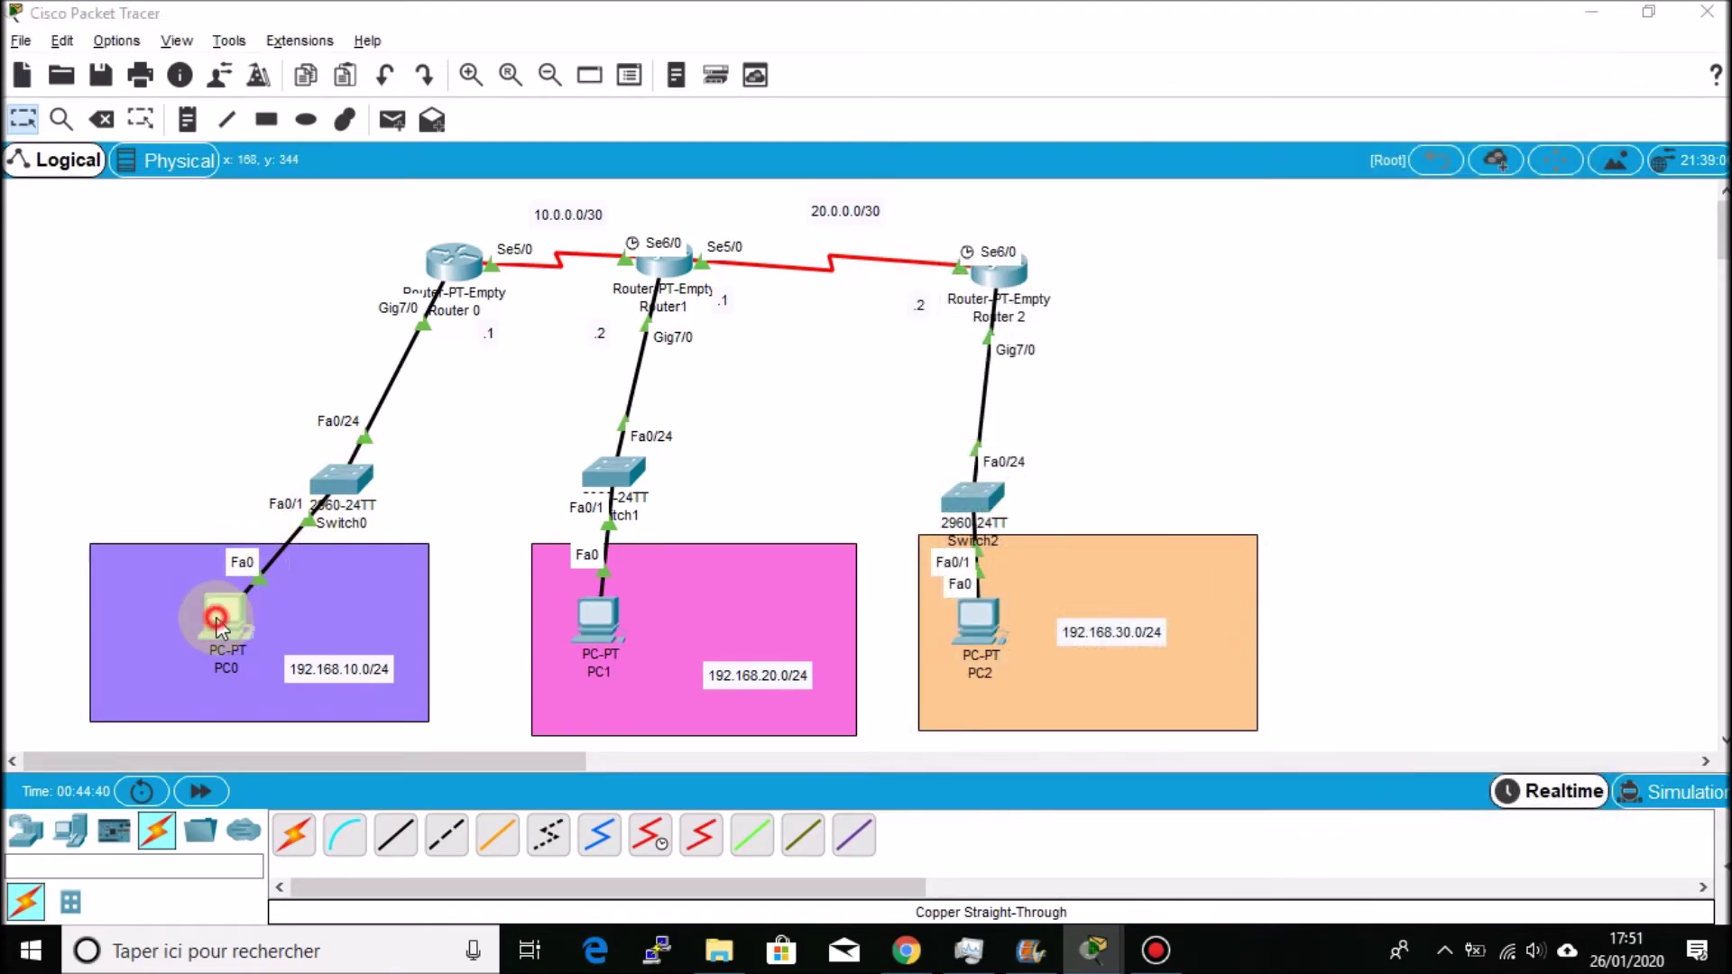
drag(1158, 116, 716, 49)
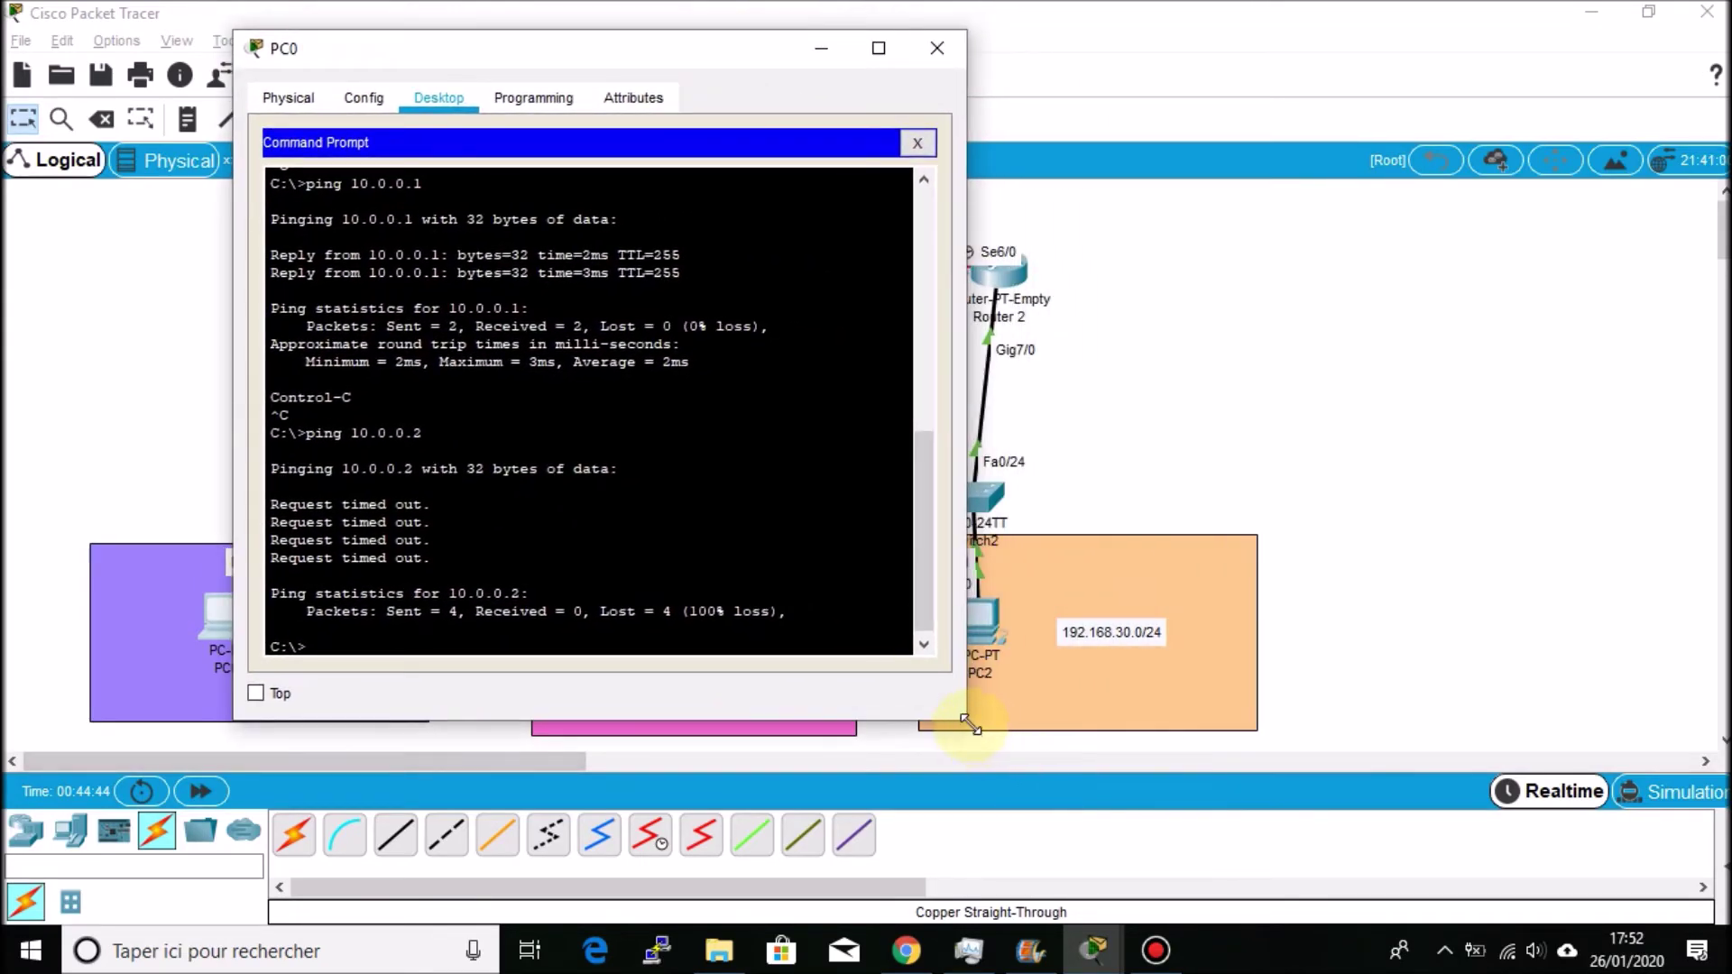
drag(969, 721, 797, 551)
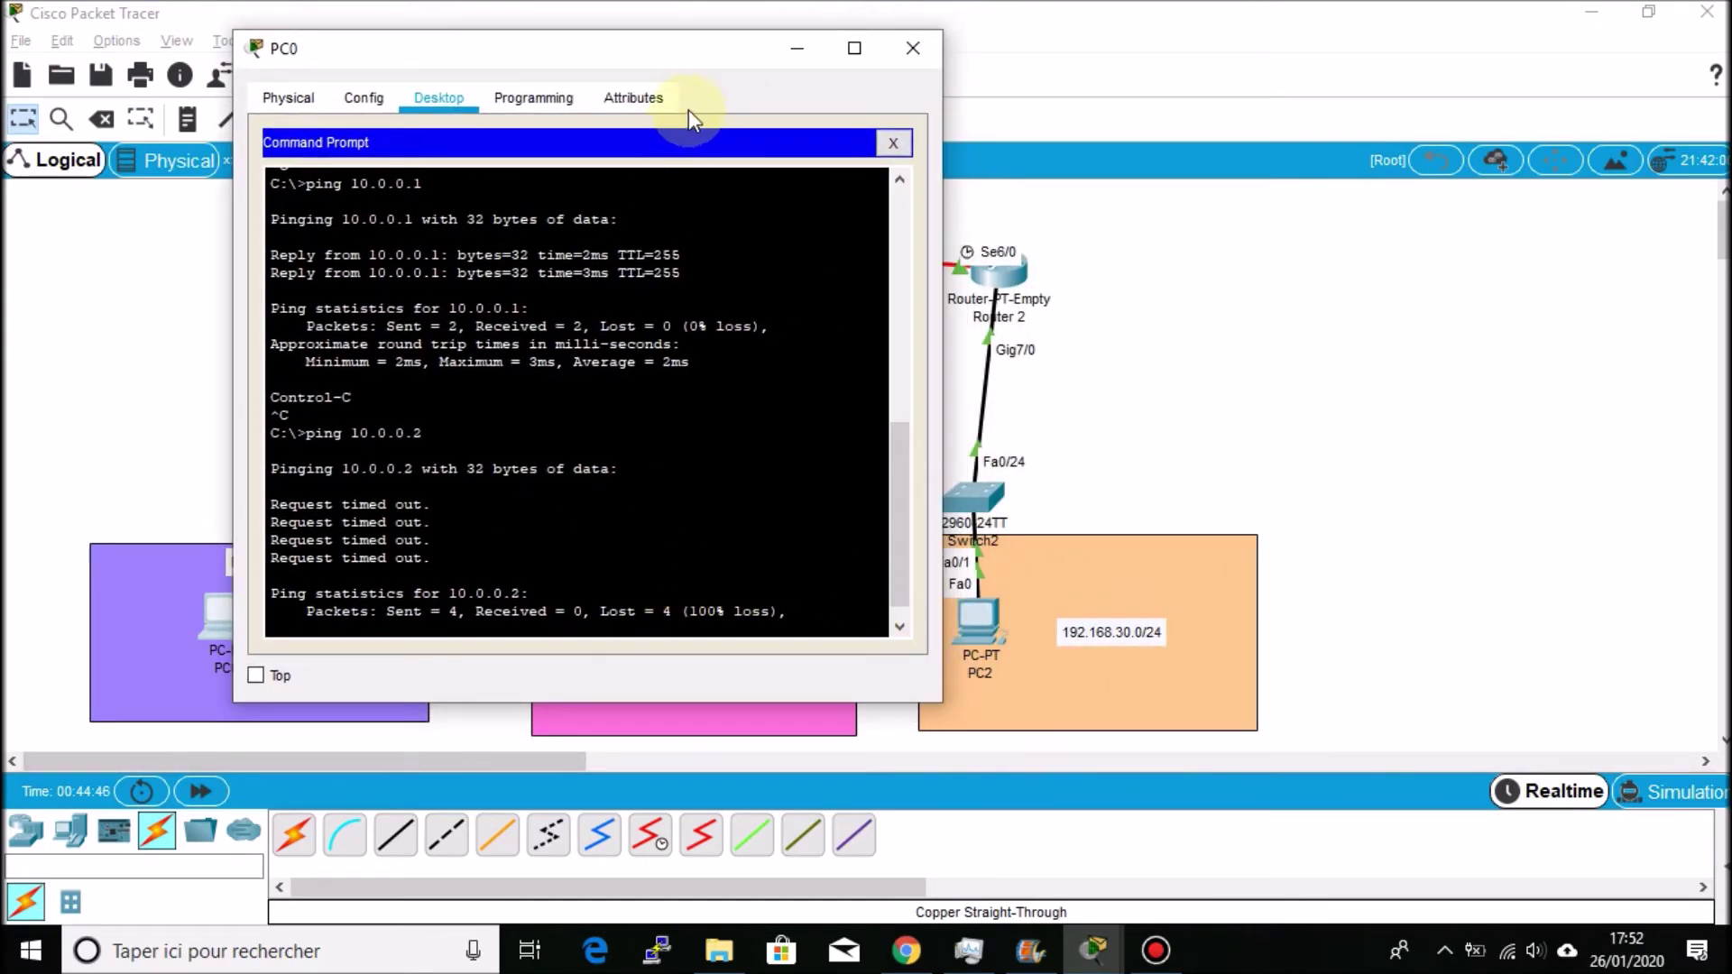
drag(698, 53, 1570, 135)
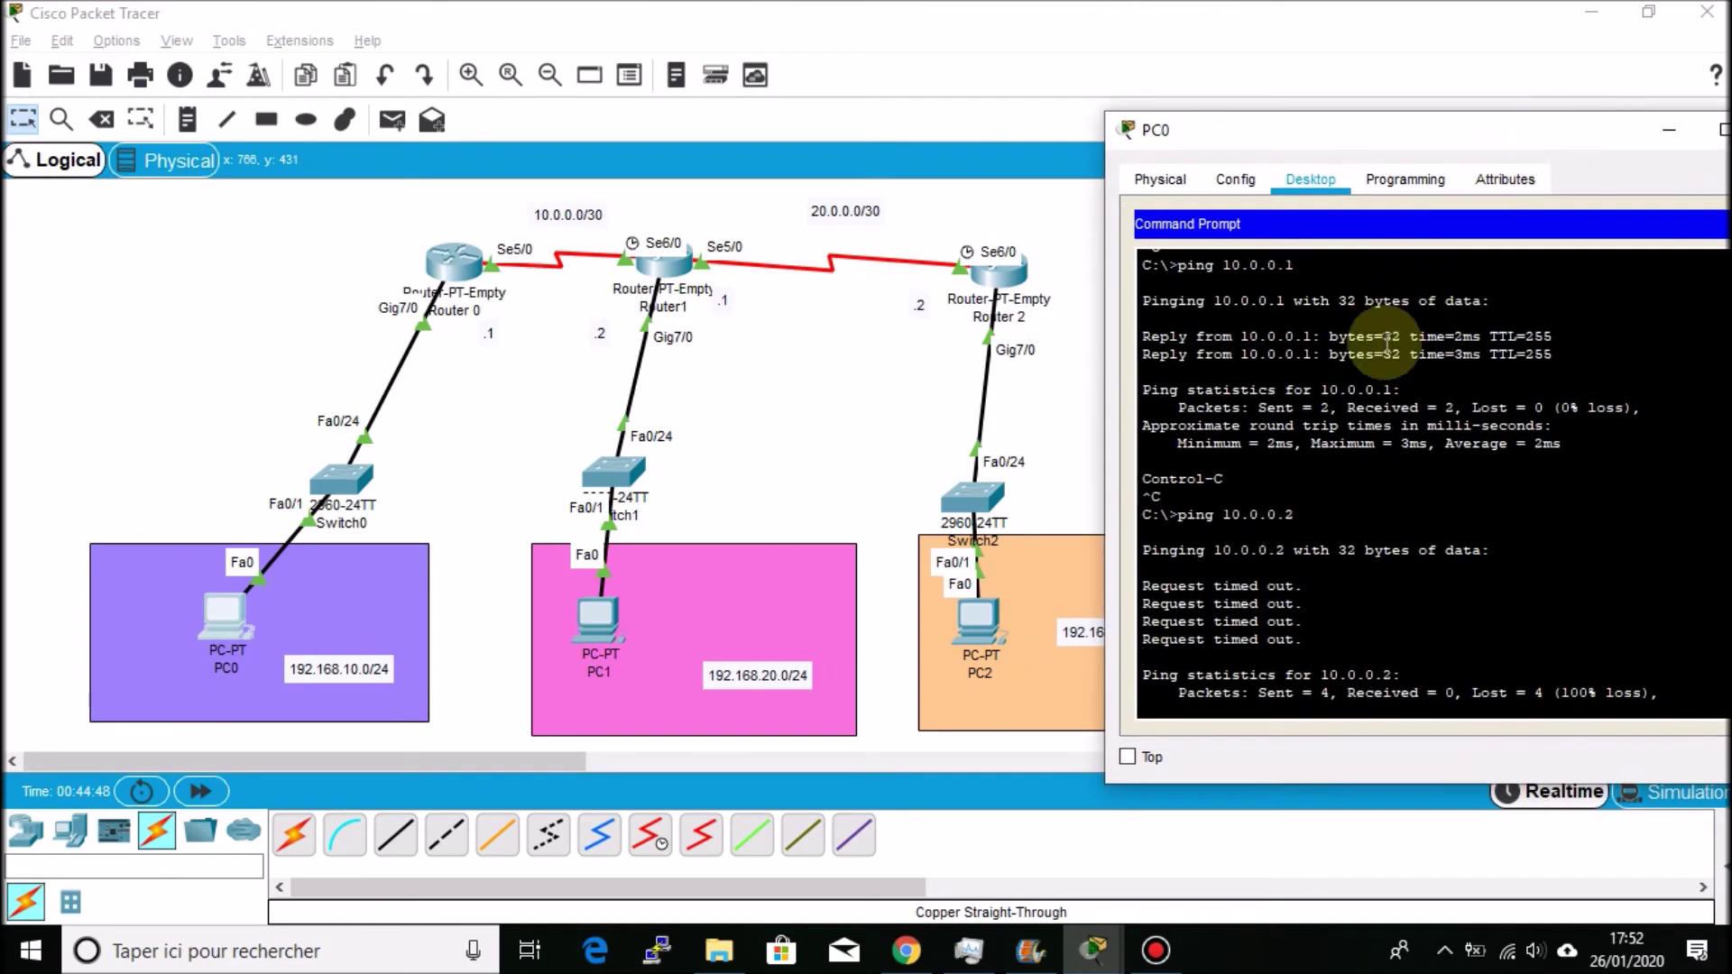
Ping 10.0.0.1 from PC0 and stop the ping after the first replies
key(Return)
key(Return)
key(Return)
text(ping)
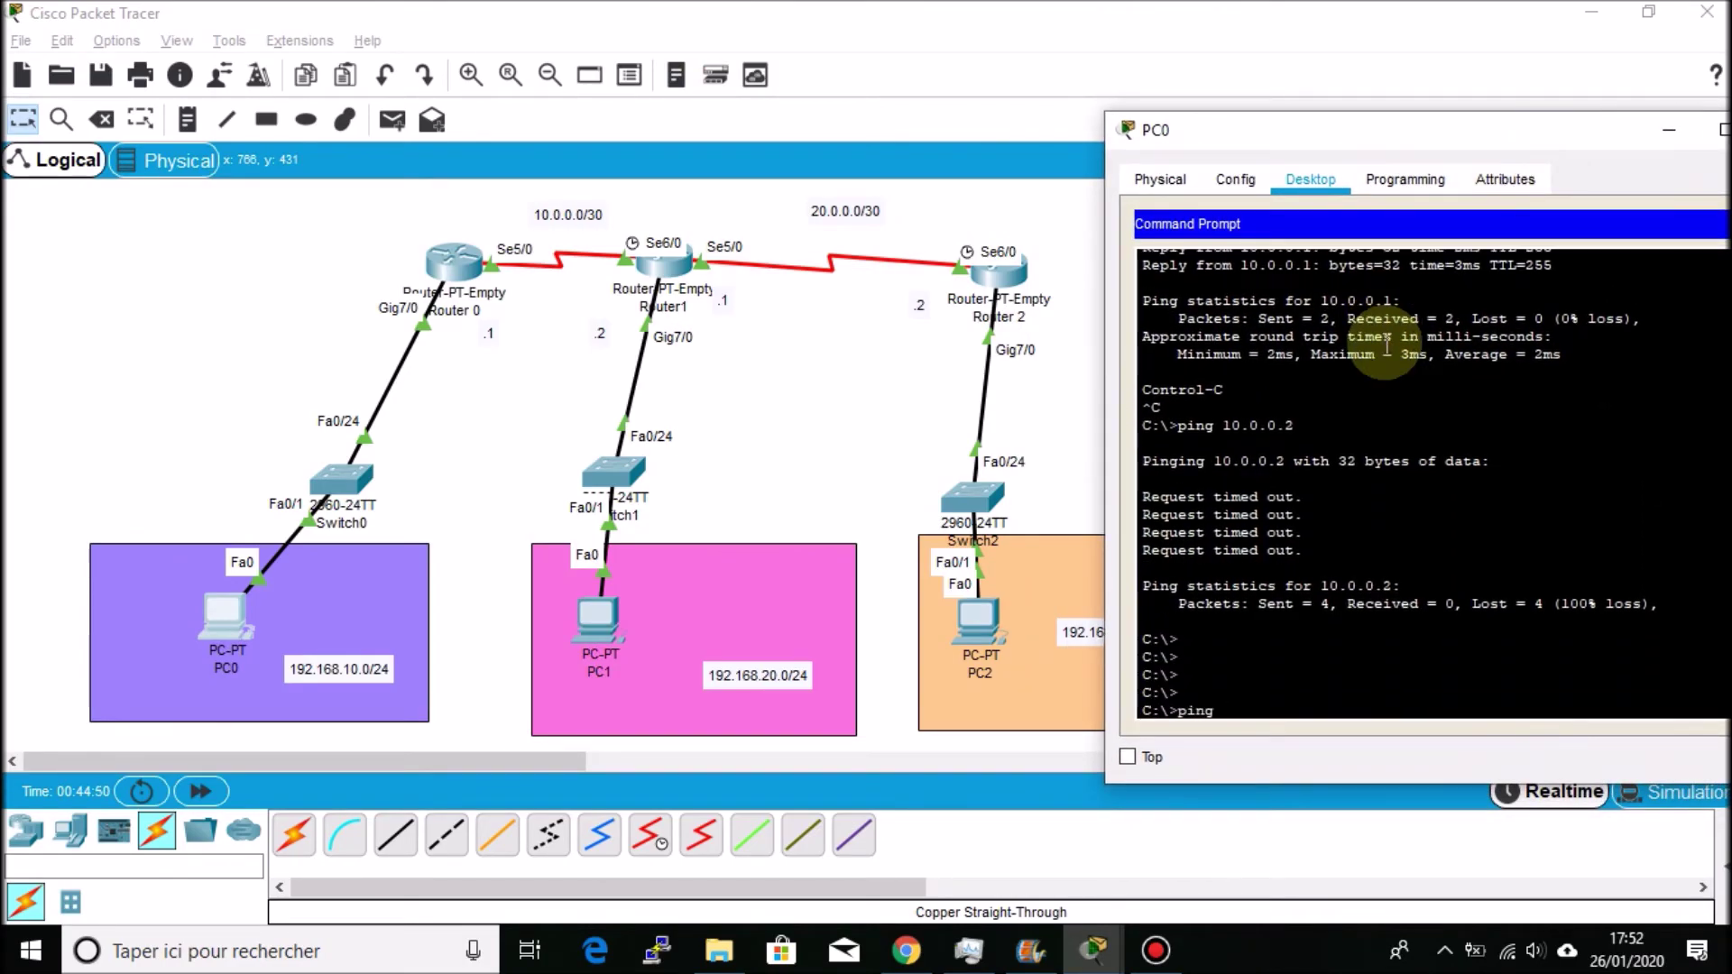
text( 10.0.0.1)
key(Return)
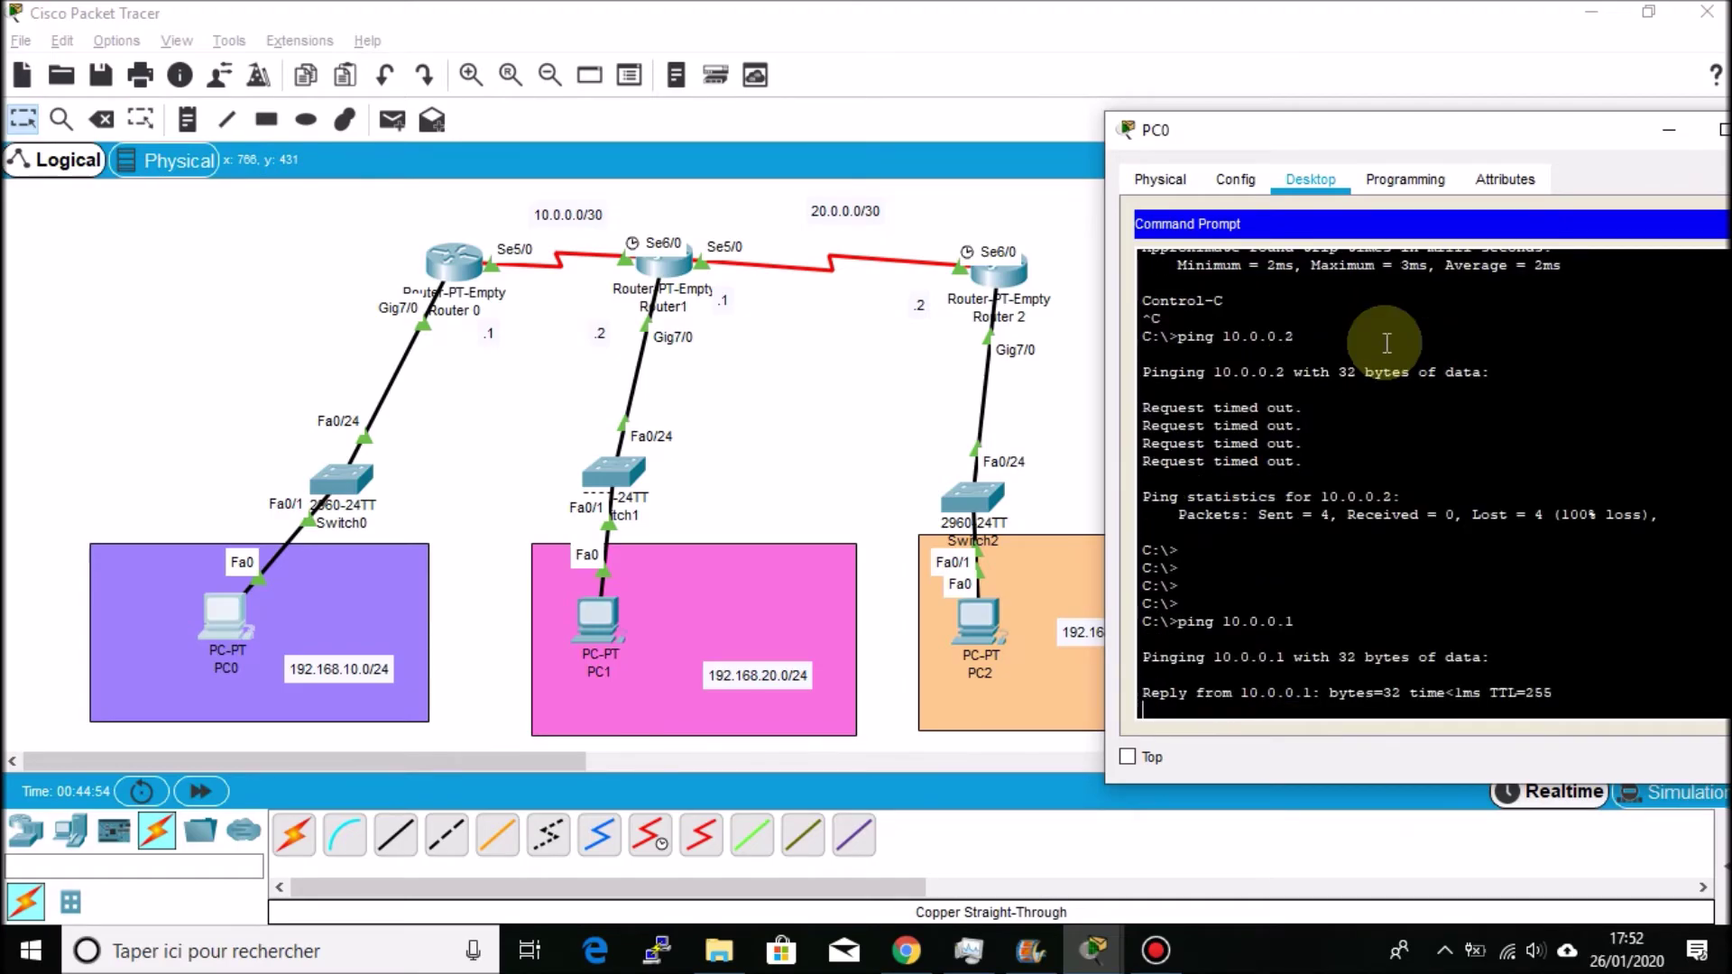
key(ctrl+c)
Ping 10.0.0.2 from PC0 and interrupt it after a few replies
key(Up)
key(Up)
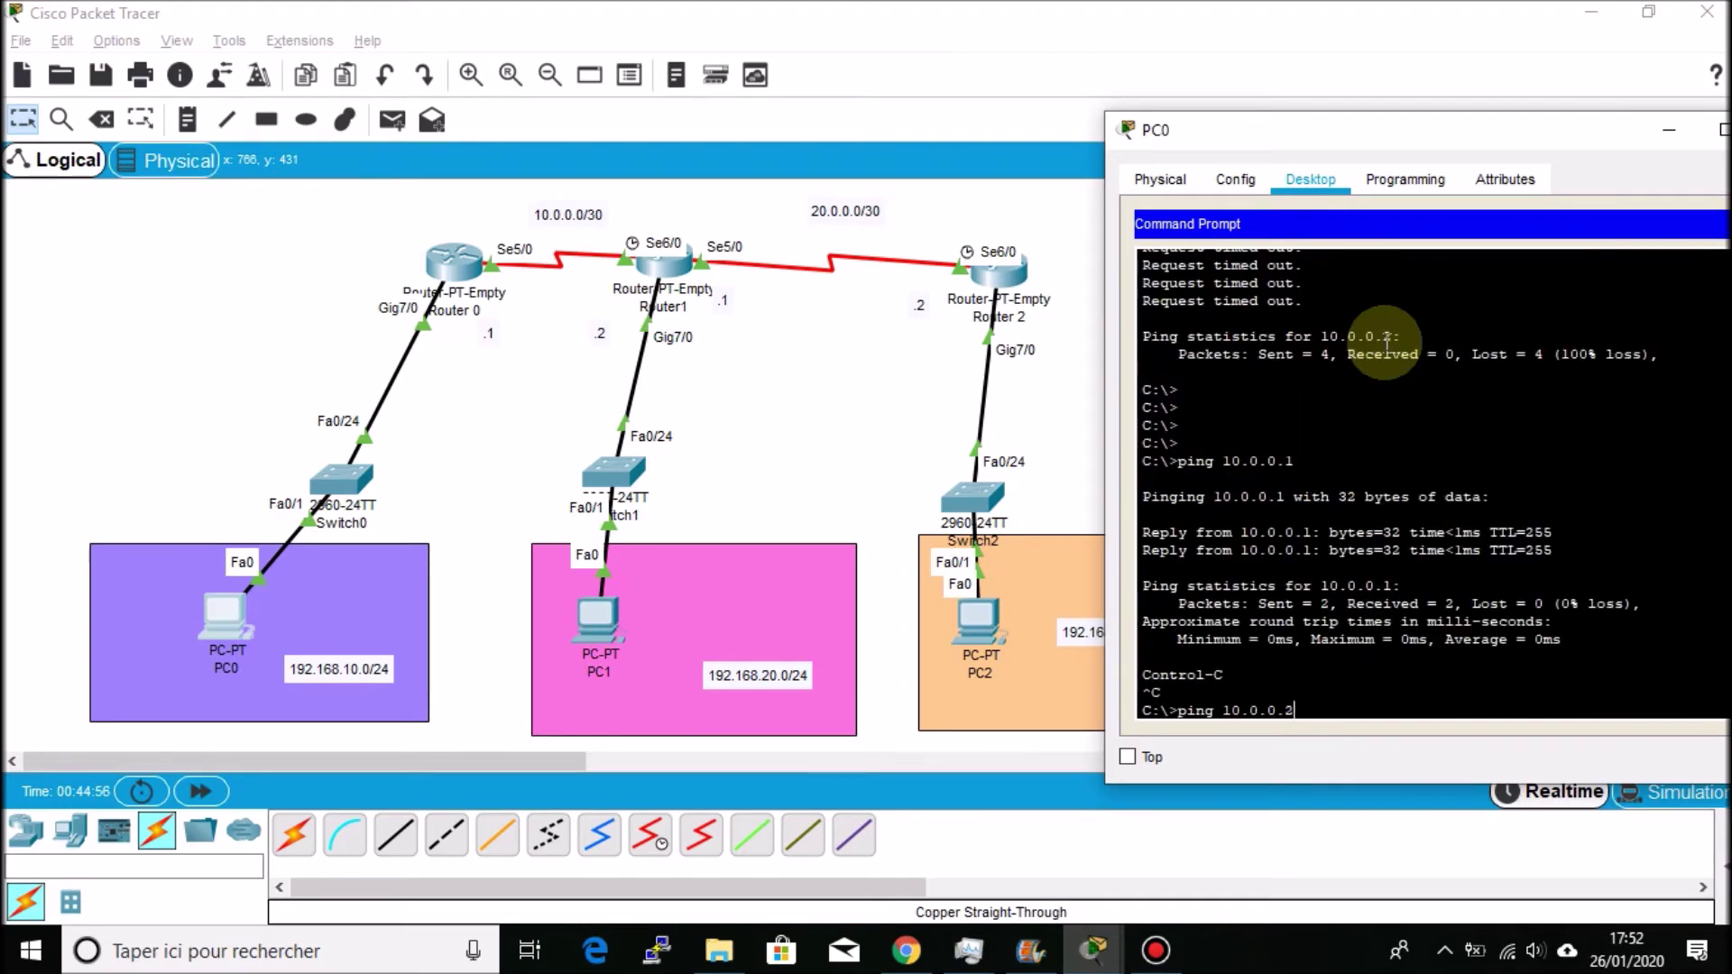
key(Return)
key(ctrl+c)
Ping 192.168.20.1 from PC0 to test the path to PC1's LAN
key(Up)
key(BackSpace)
key(BackSpace)
key(BackSpace)
key(BackSpace)
key(BackSpace)
key(BackSpace)
key(BackSpace)
key(BackSpace)
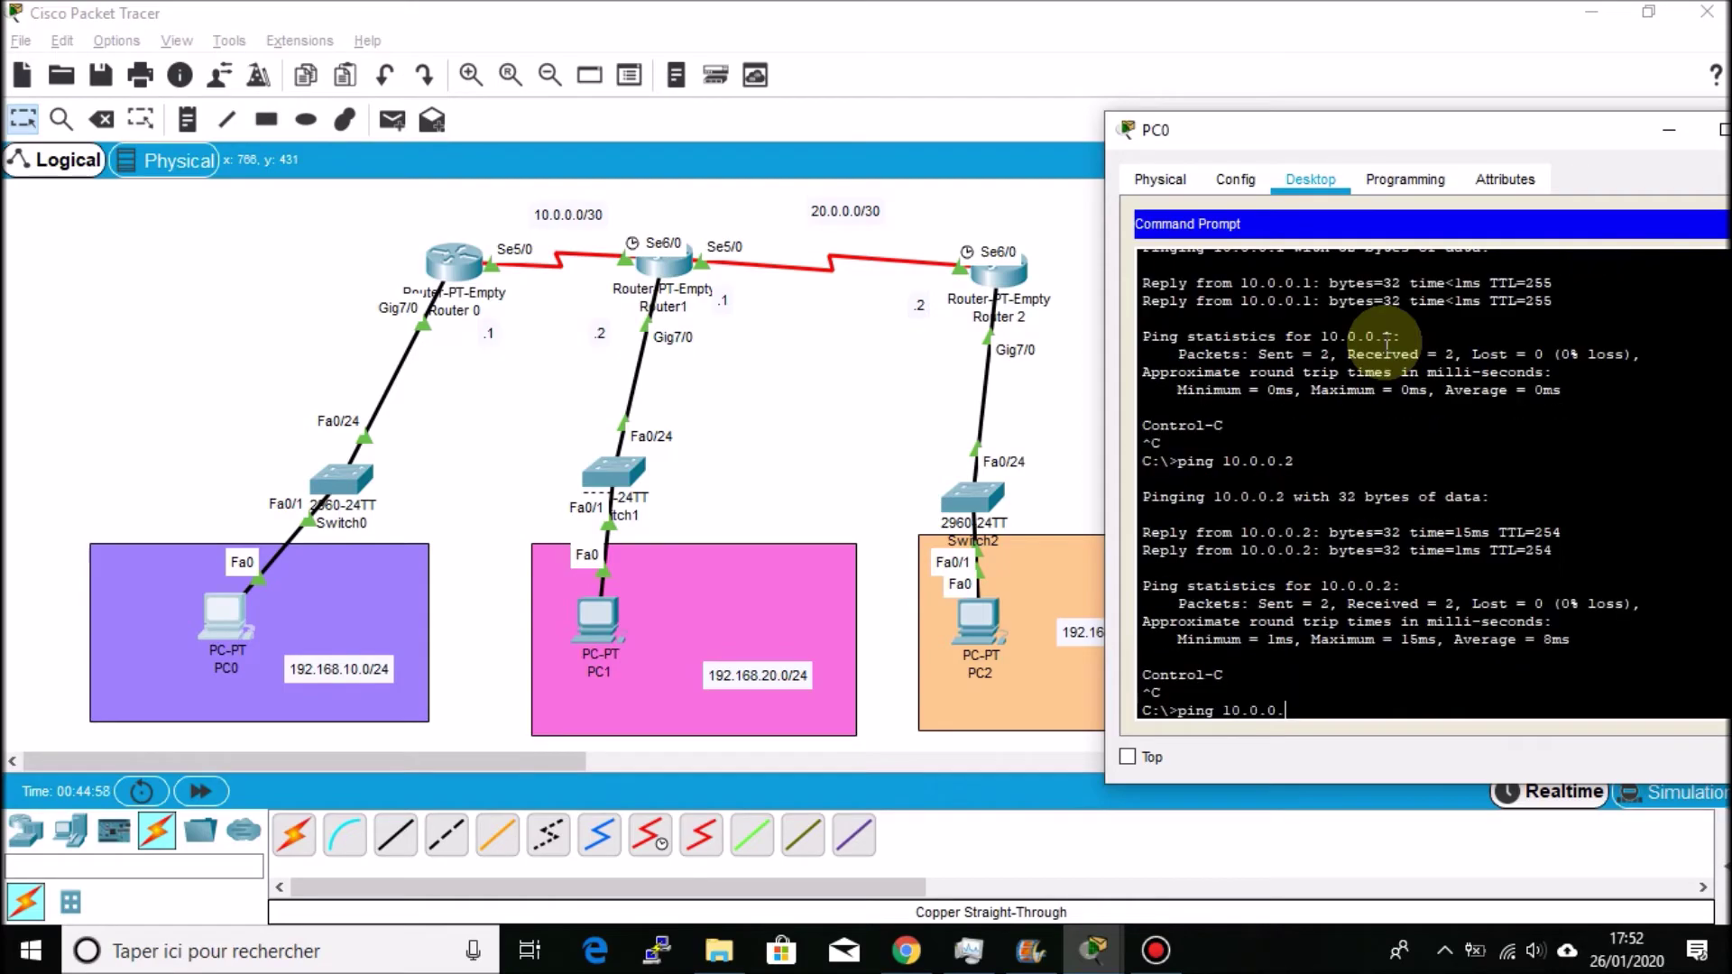
text(192.168.20.1)
key(Return)
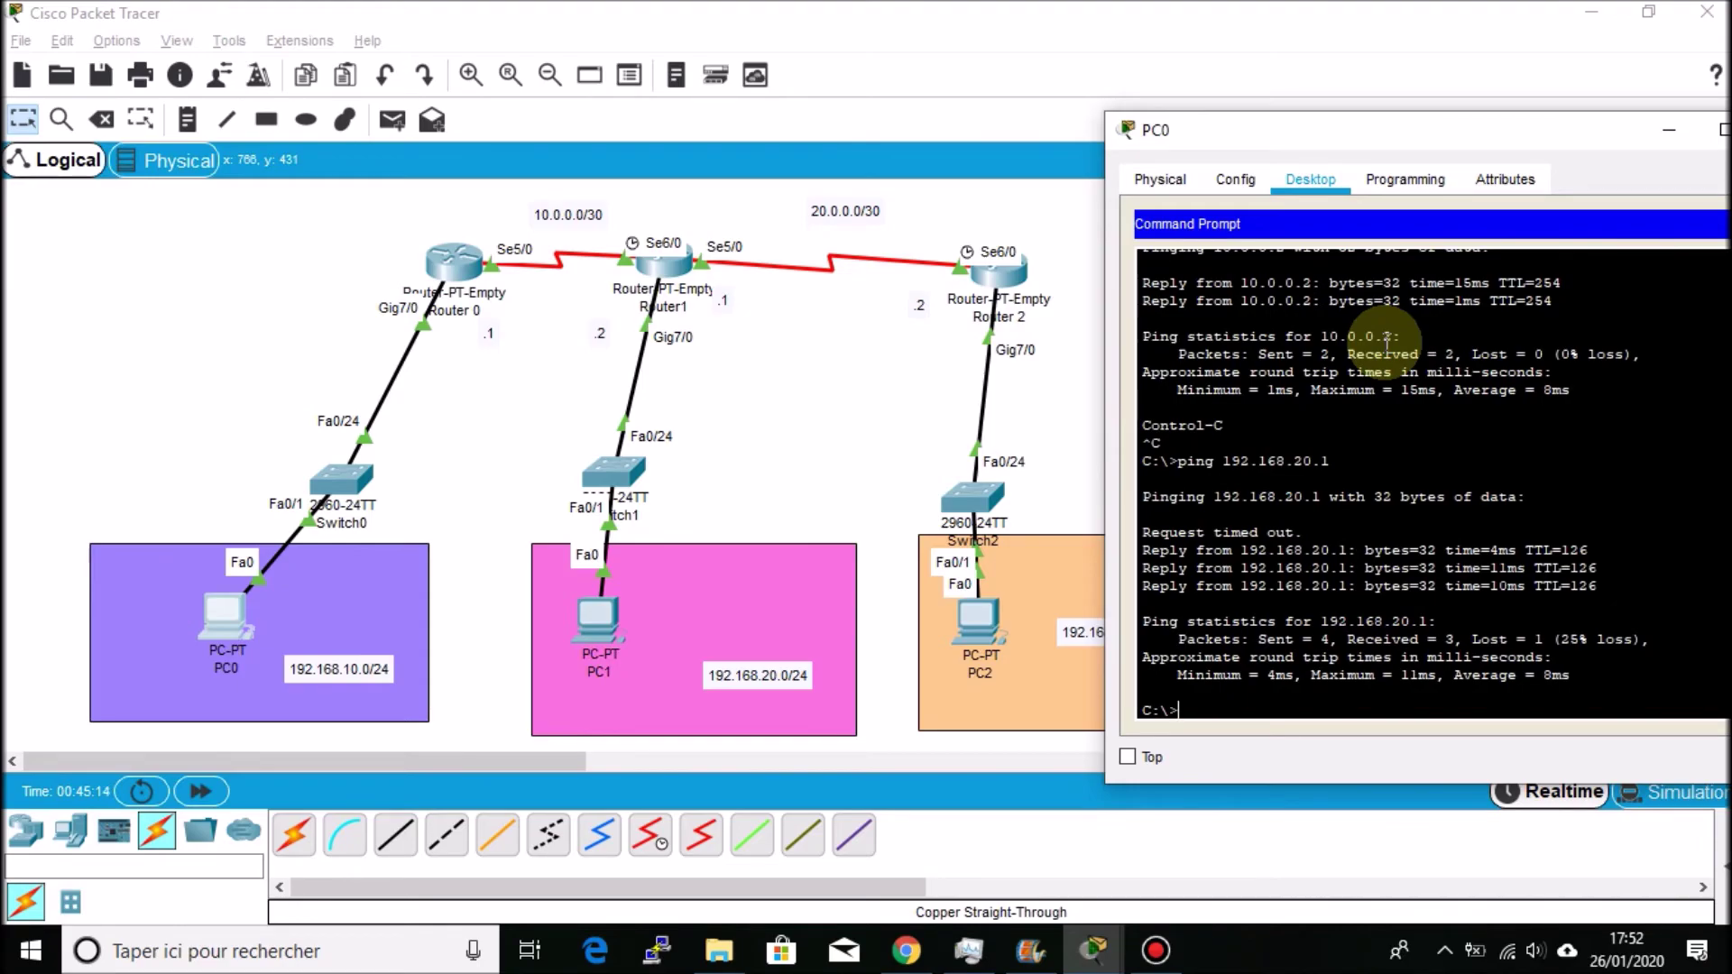
Ping 20.0.0.1 from PC0 and interrupt it after a few replies
key(Up)
key(Right)
key(Right)
key(BackSpace)
key(BackSpace)
key(BackSpace)
key(BackSpace)
key(BackSpace)
key(BackSpace)
key(BackSpace)
key(BackSpace)
key(BackSpace)
key(BackSpace)
key(BackSpace)
text(20.0.0.1)
key(Return)
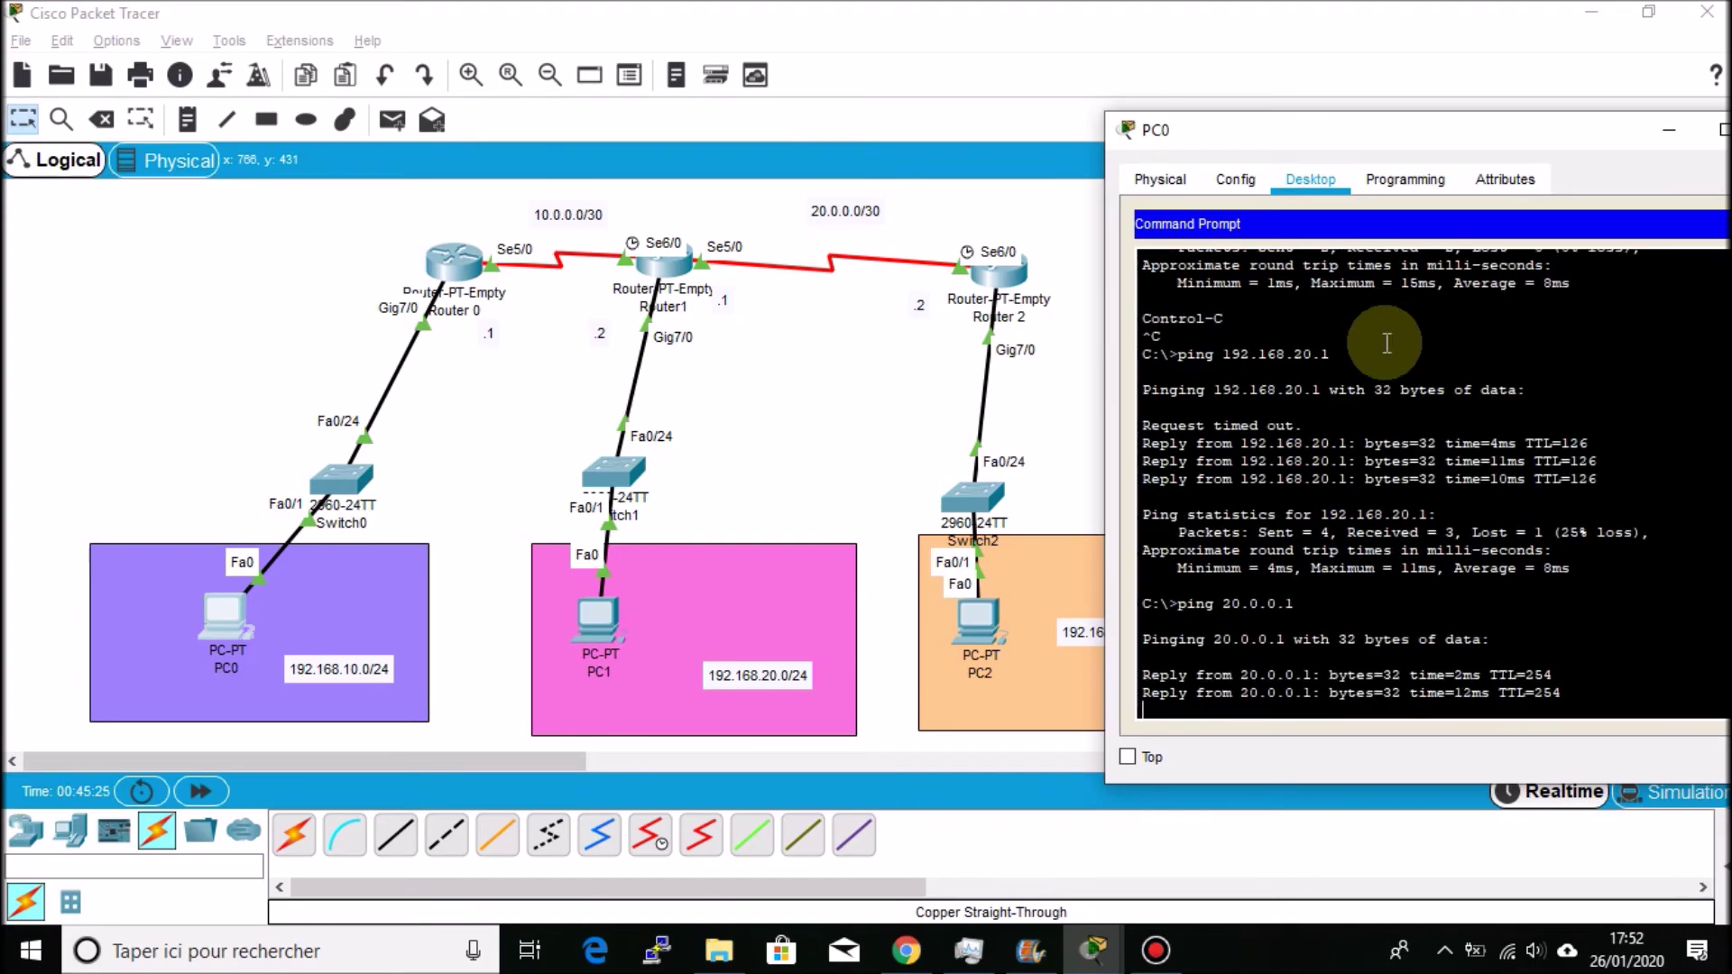
key(ctrl+c)
Ping 20.0.0.2 from PC0 and interrupt it after a few replies
key(Up)
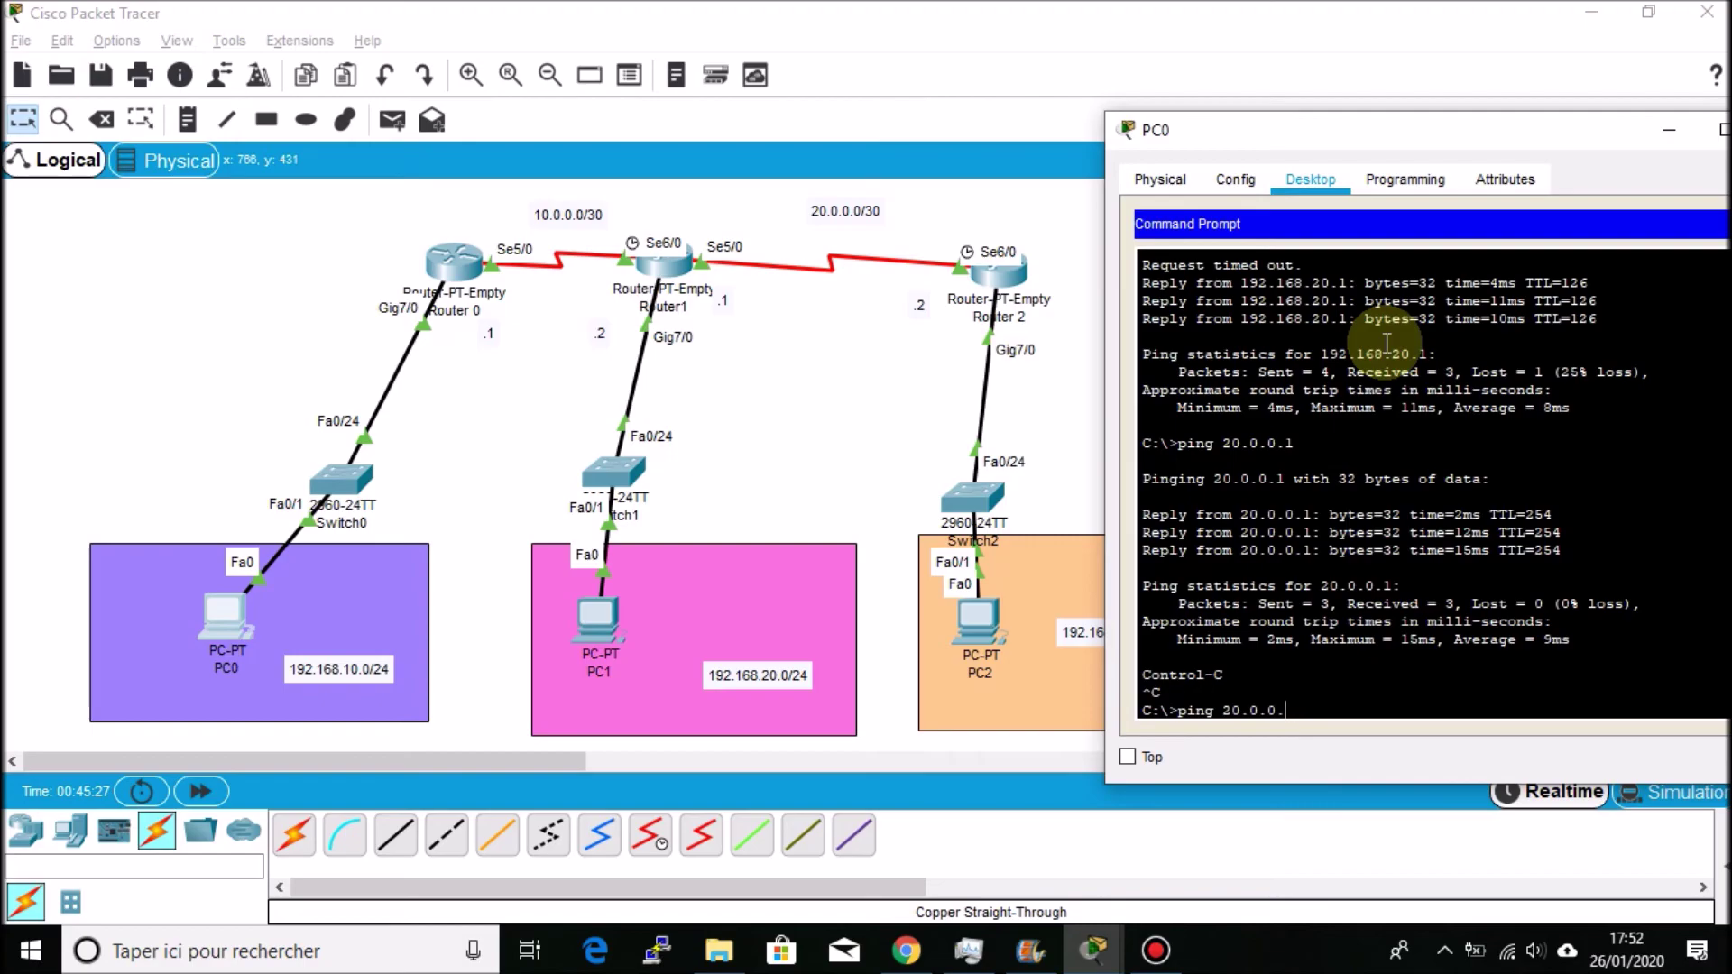
text(2)
key(Return)
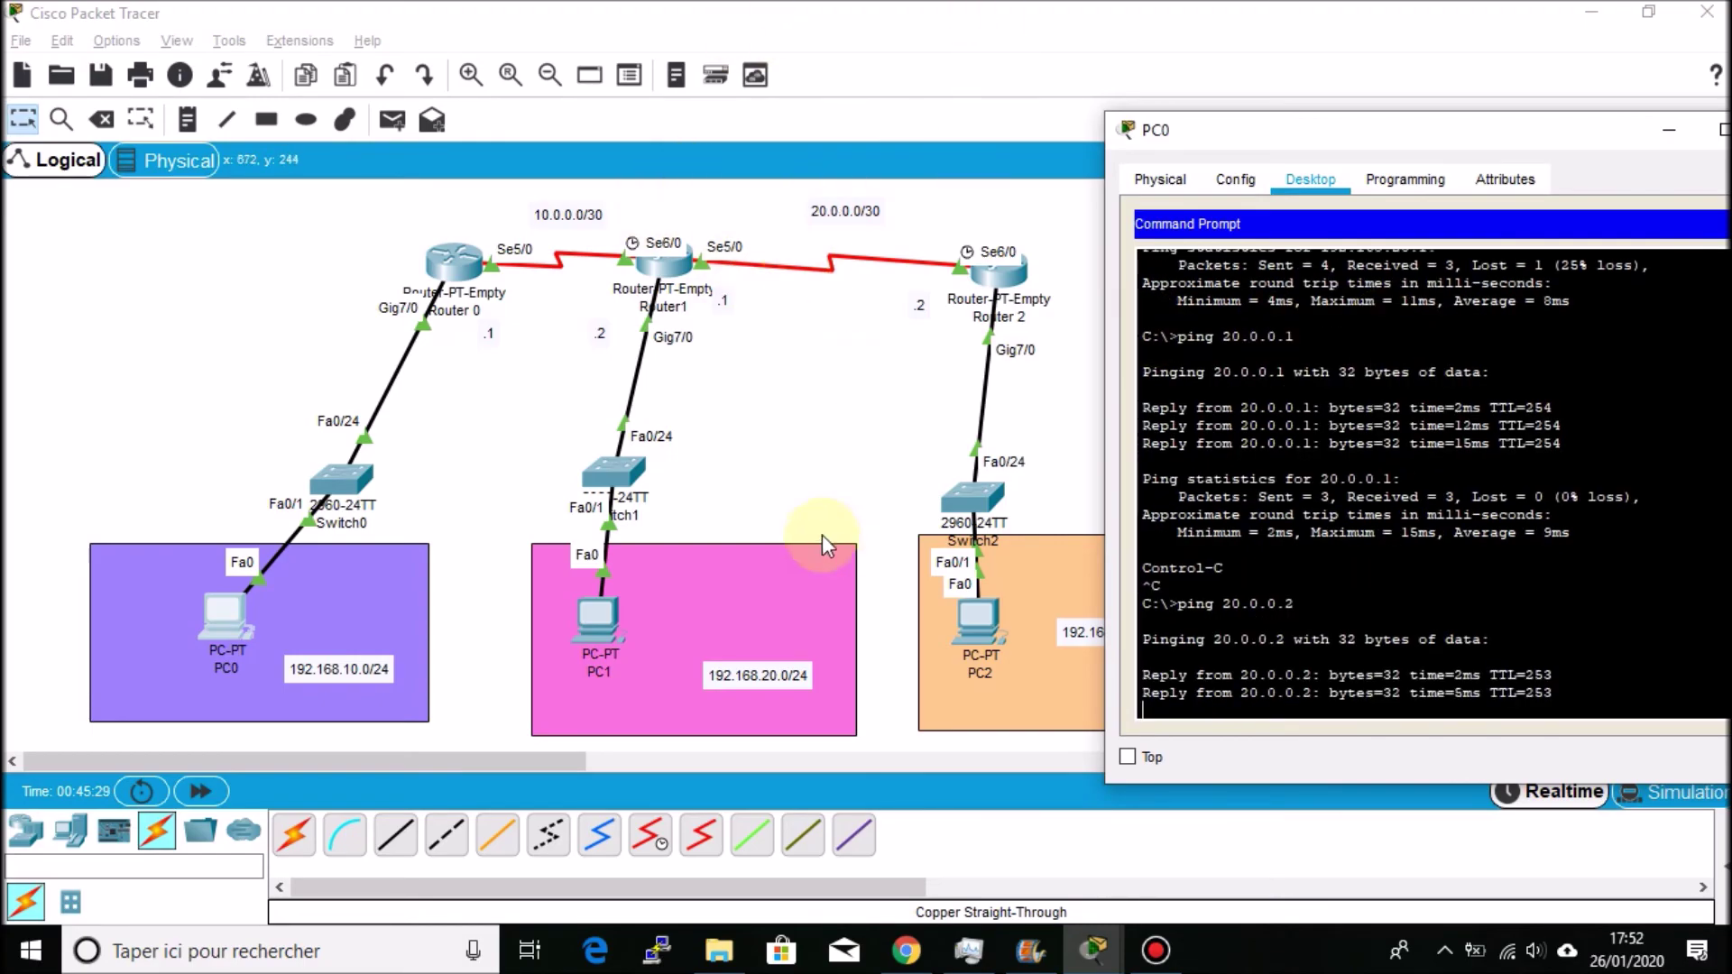
key(ctrl+c)
Ping 192.168.30.1 from PC0, fast-forward the simulation and highlight the ping results
key(Up)
key(BackSpace)
key(BackSpace)
key(BackSpace)
key(BackSpace)
key(BackSpace)
key(BackSpace)
key(BackSpace)
key(BackSpace)
text(192.168.20.1)
key(Left)
key(Left)
key(Left)
key(BackSpace)
text(3)
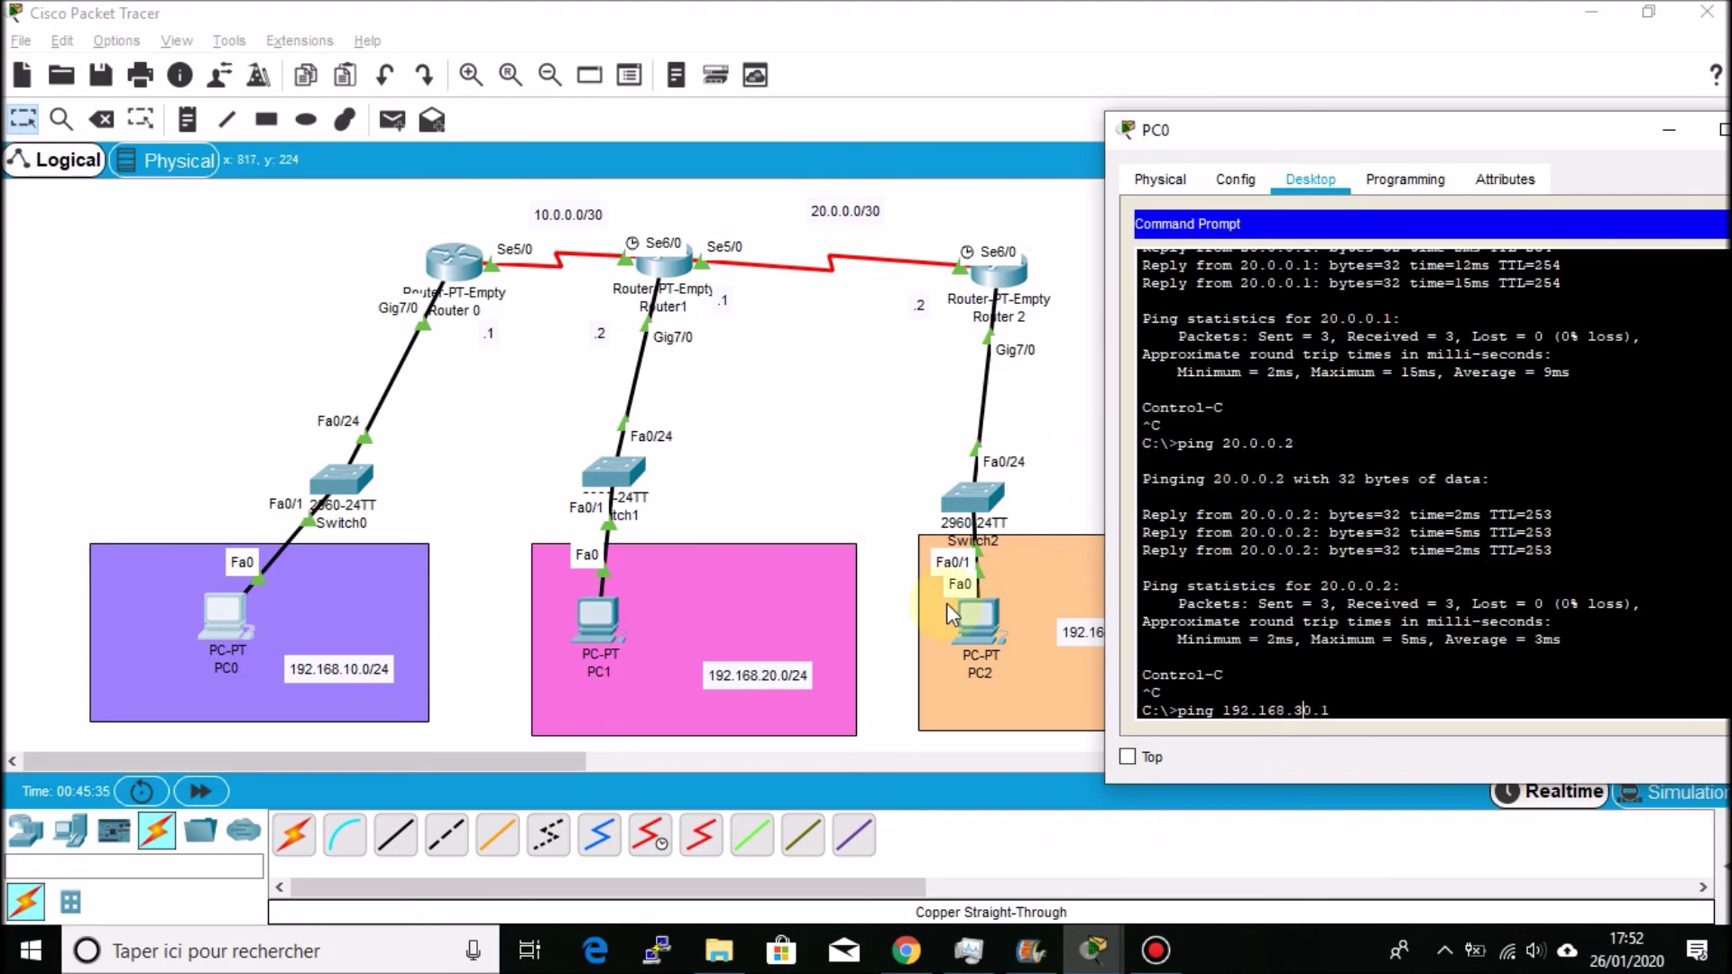
key(Return)
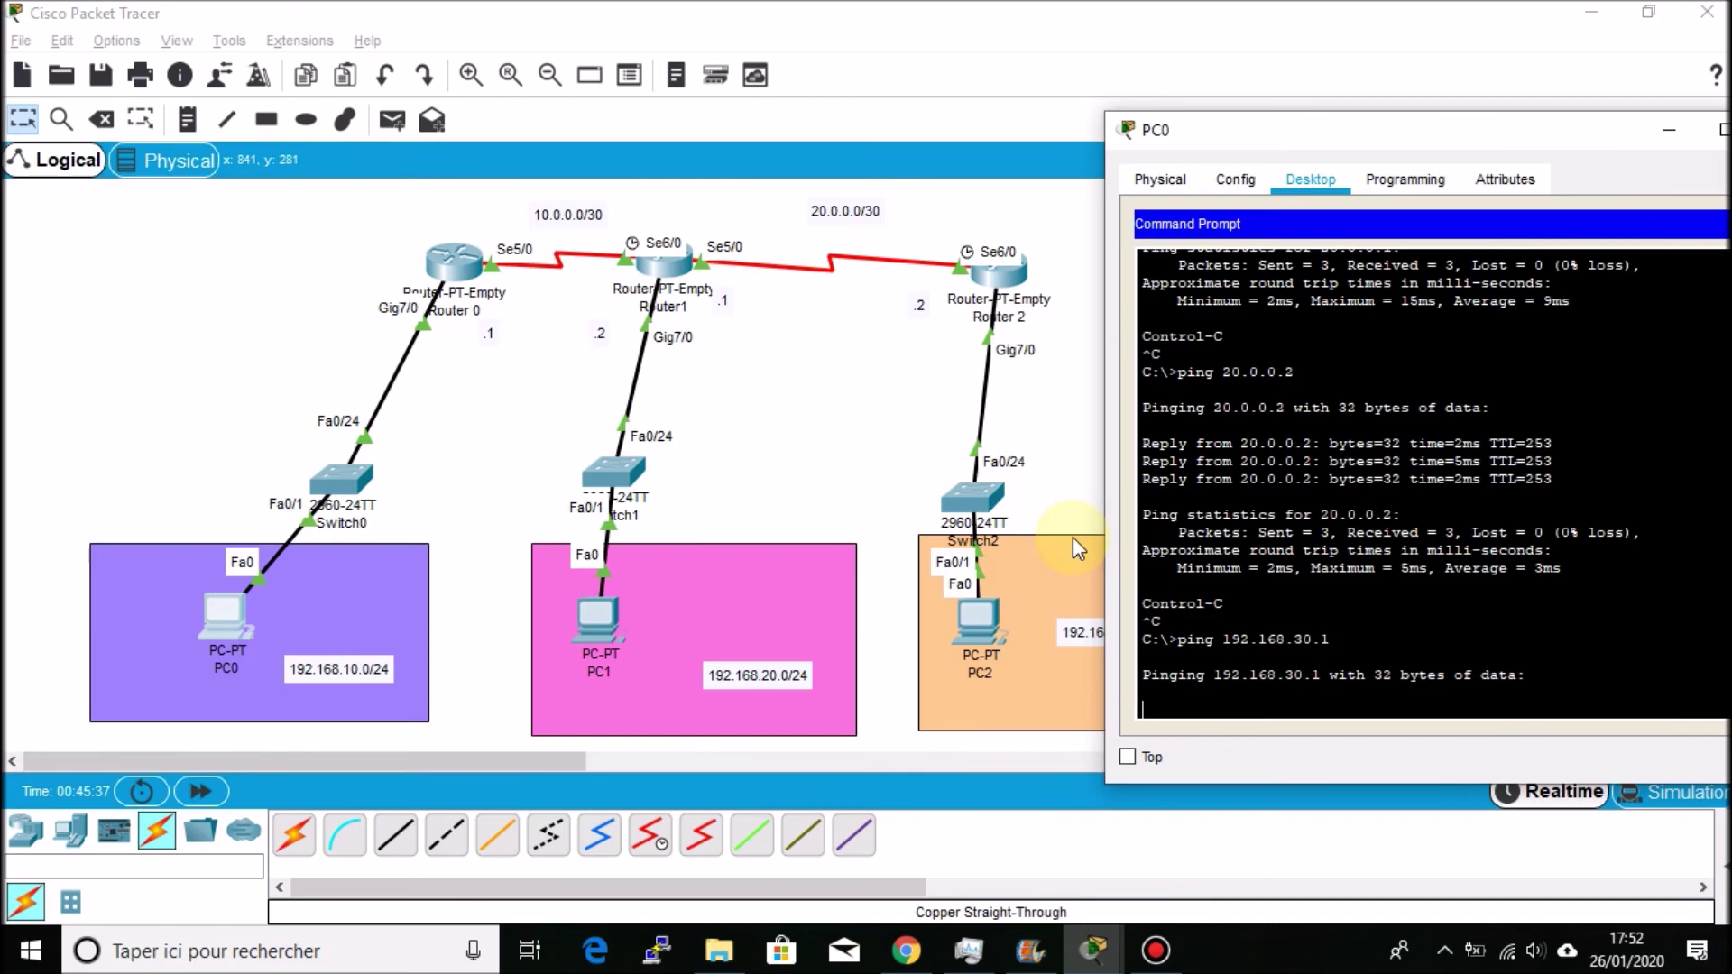
click(197, 793)
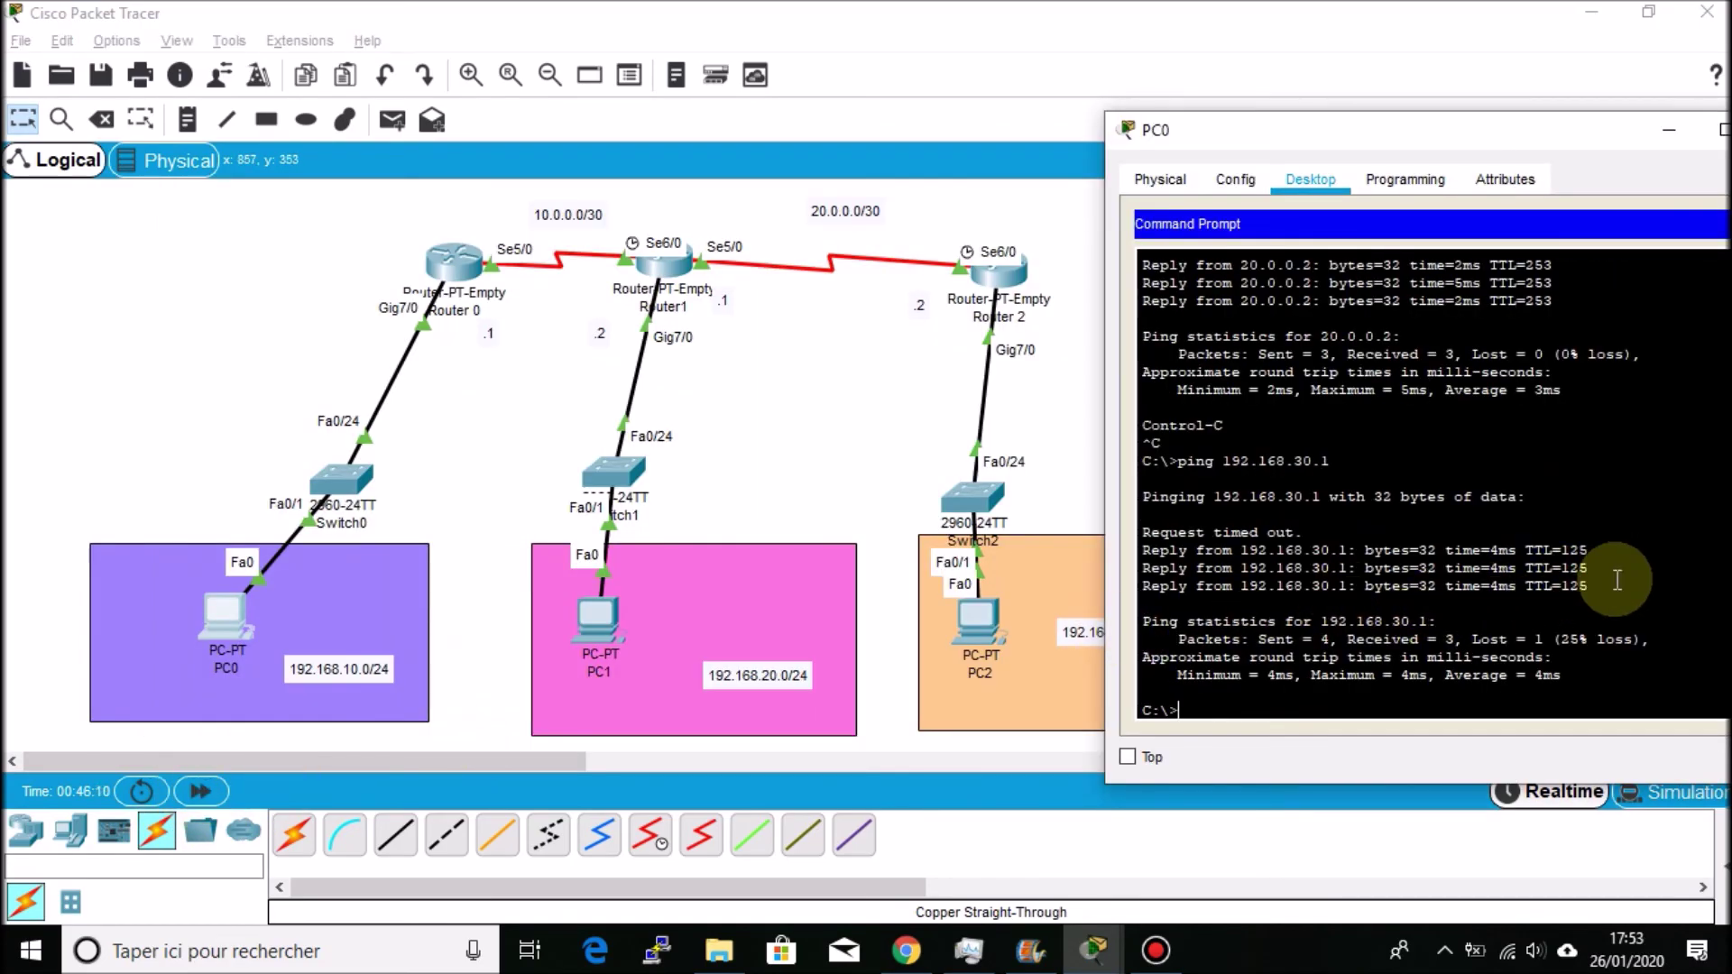
drag(1618, 580, 1150, 532)
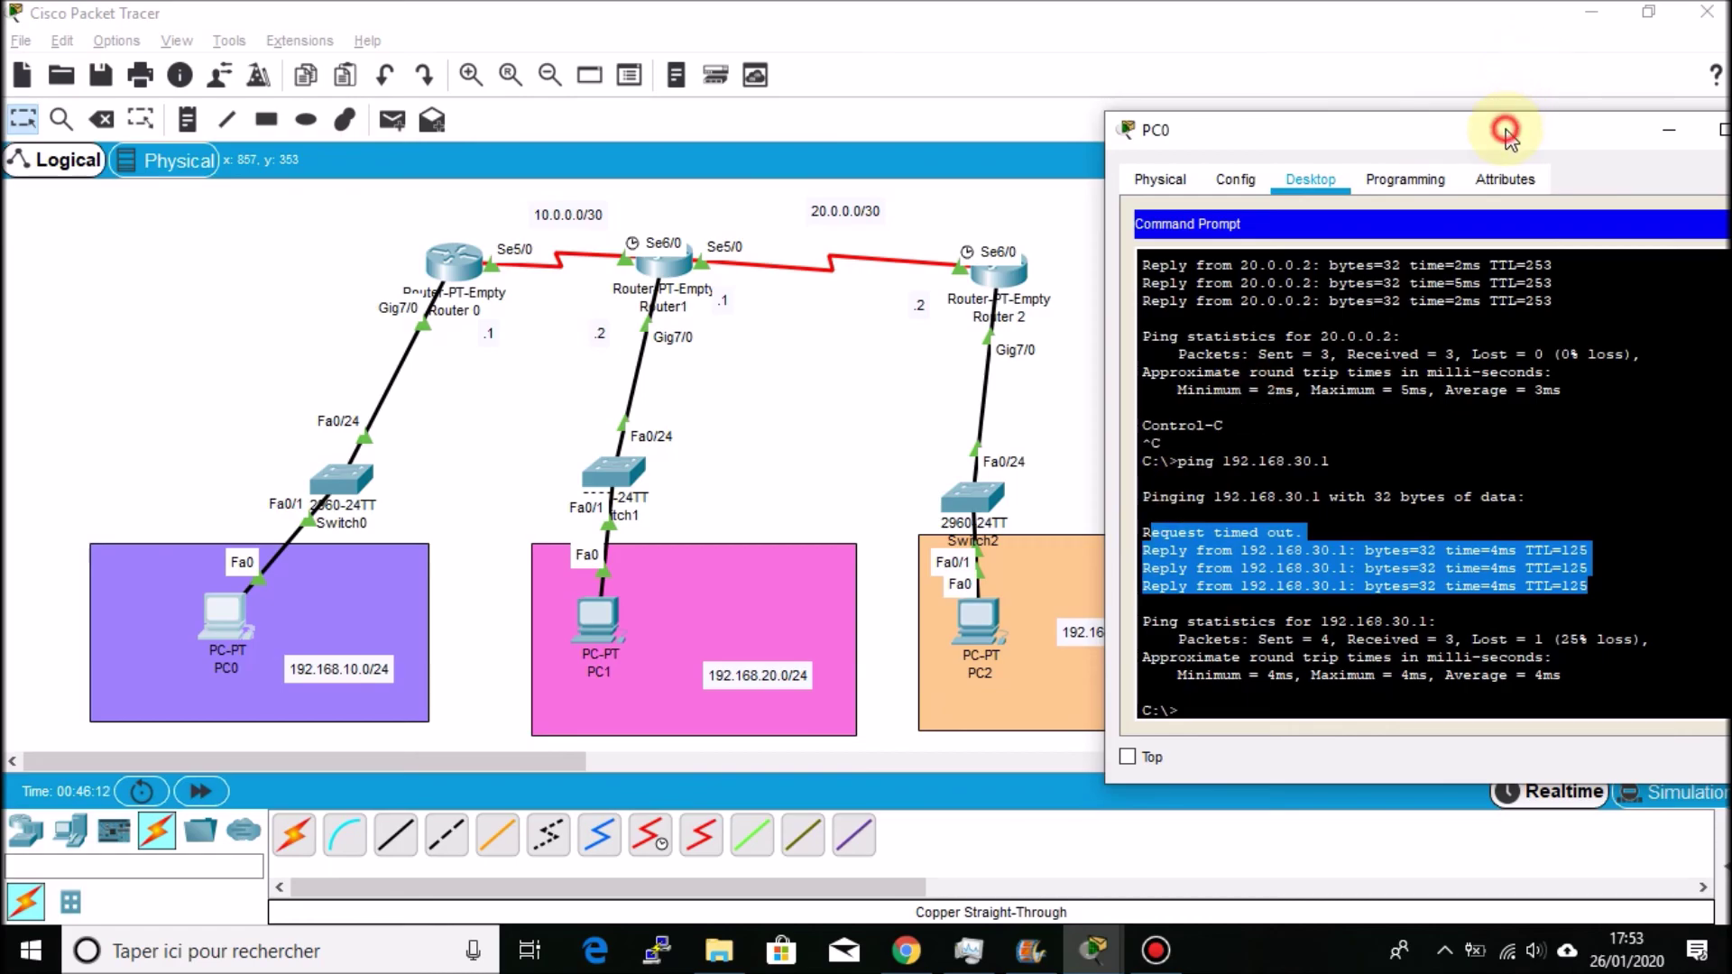
Move PC0's window back over the topology and close it
drag(1508, 127, 932, 178)
click(1208, 167)
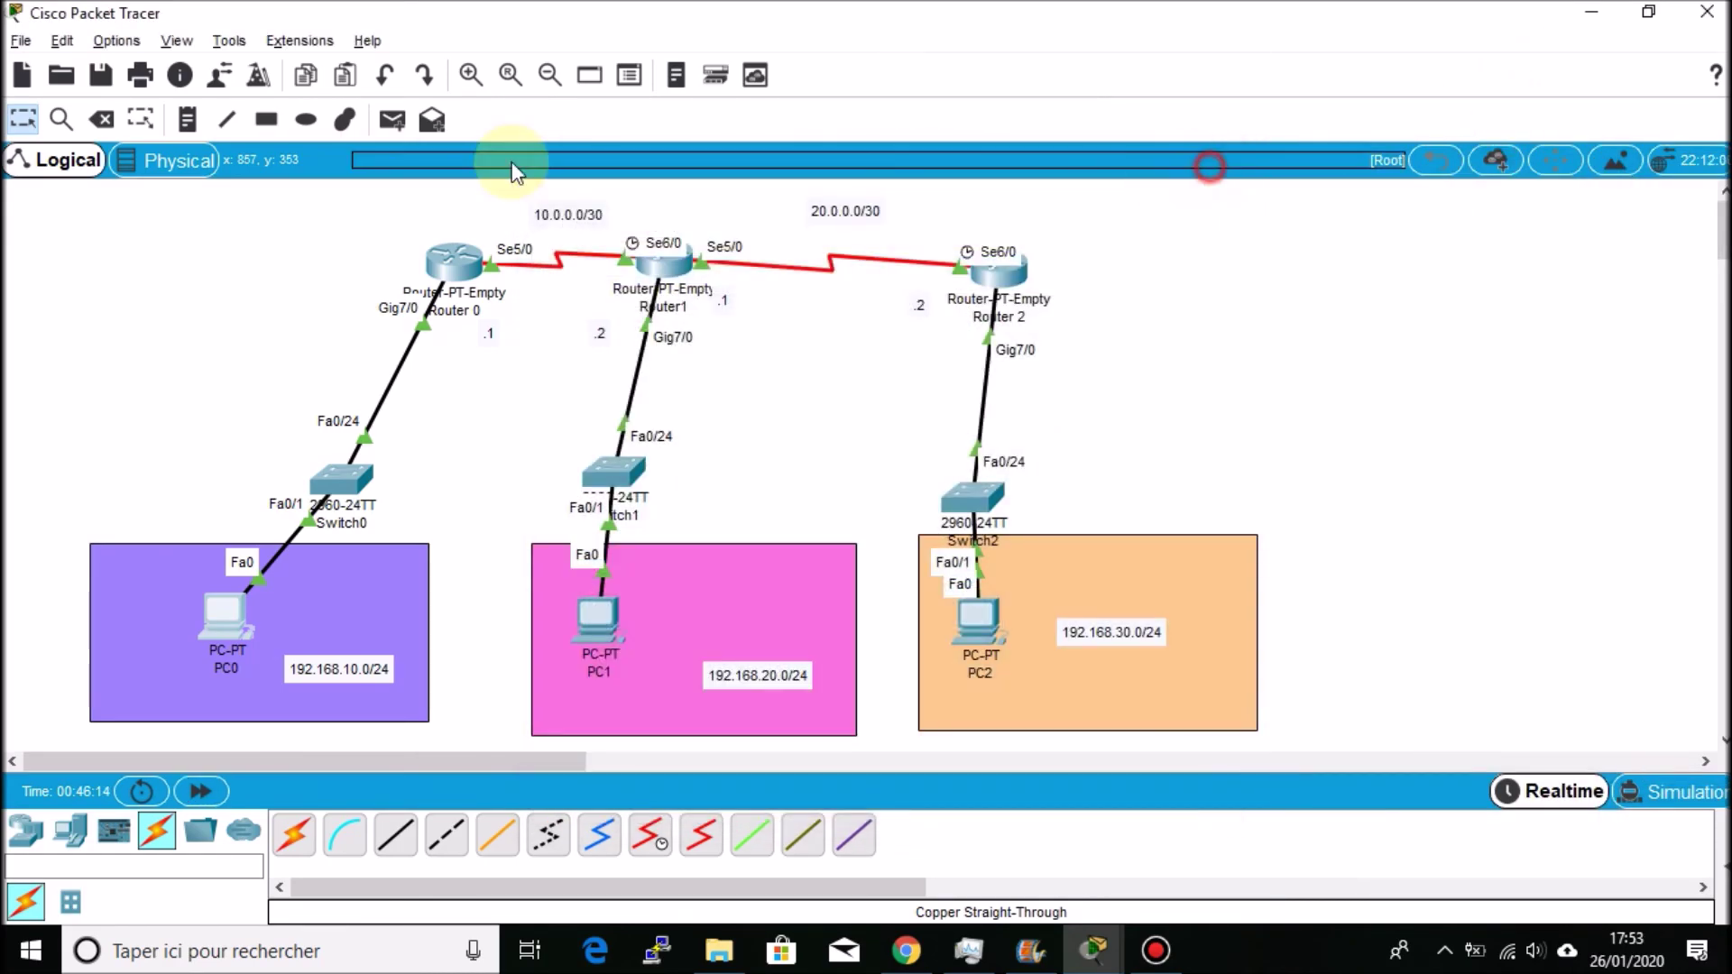
click(257, 127)
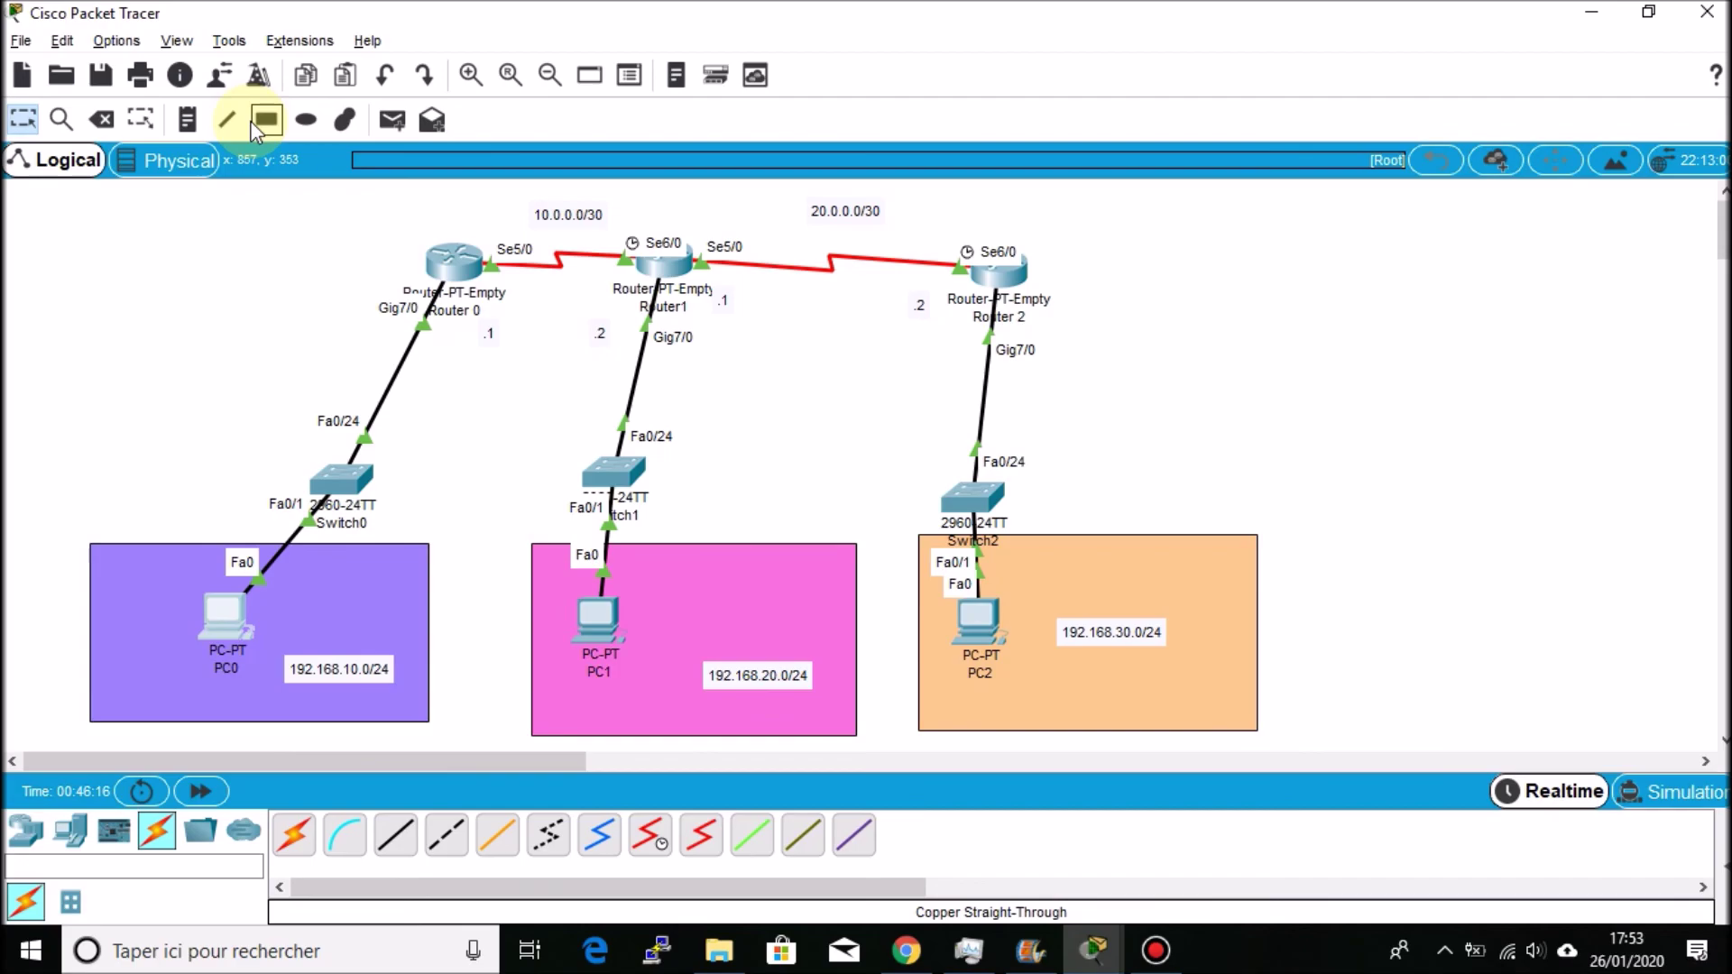